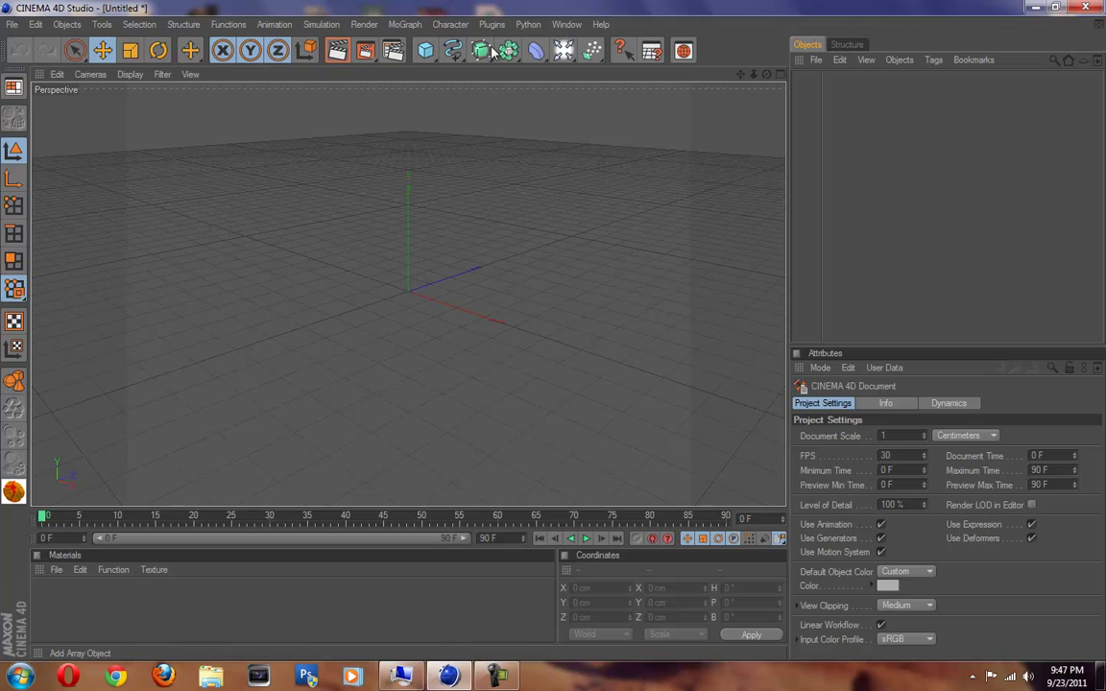
- Add a plane primitive to the scene and set its orientation to +Z
drag(425, 50, 566, 104)
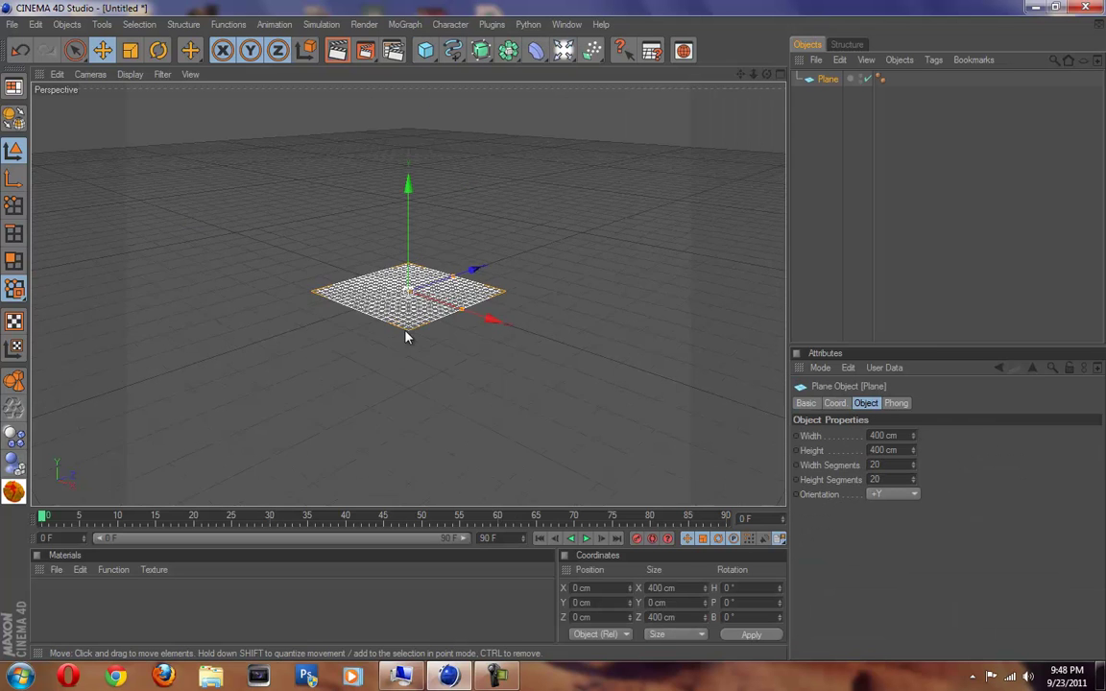
alt+right_drag(364, 287, 413, 345)
click(907, 493)
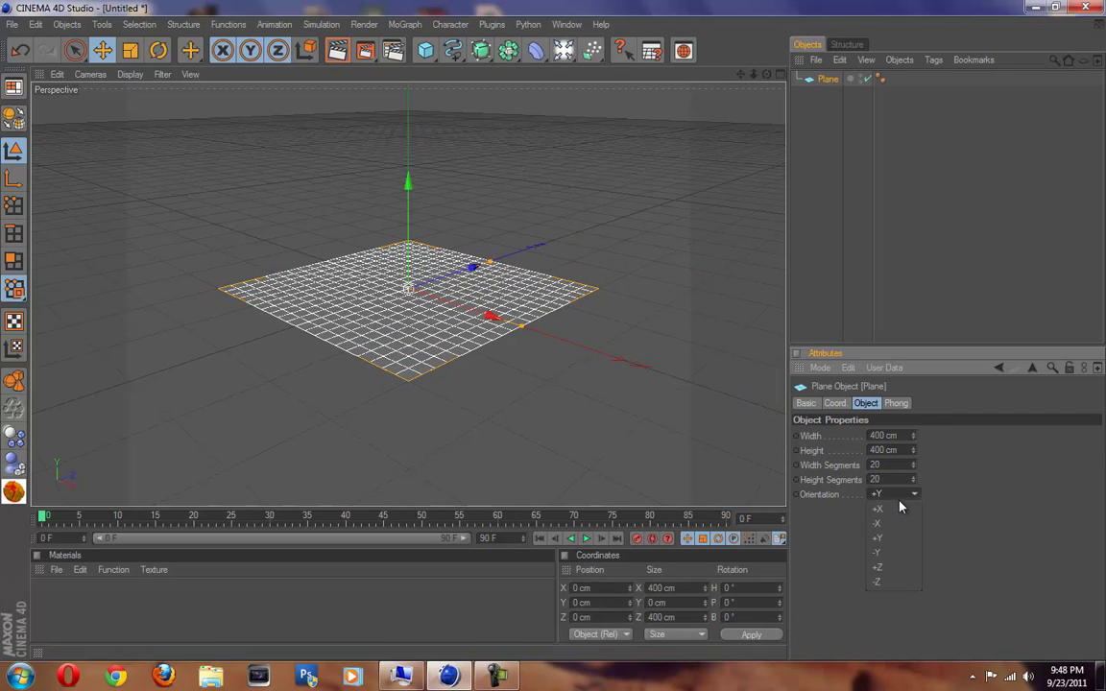
click(903, 518)
click(895, 493)
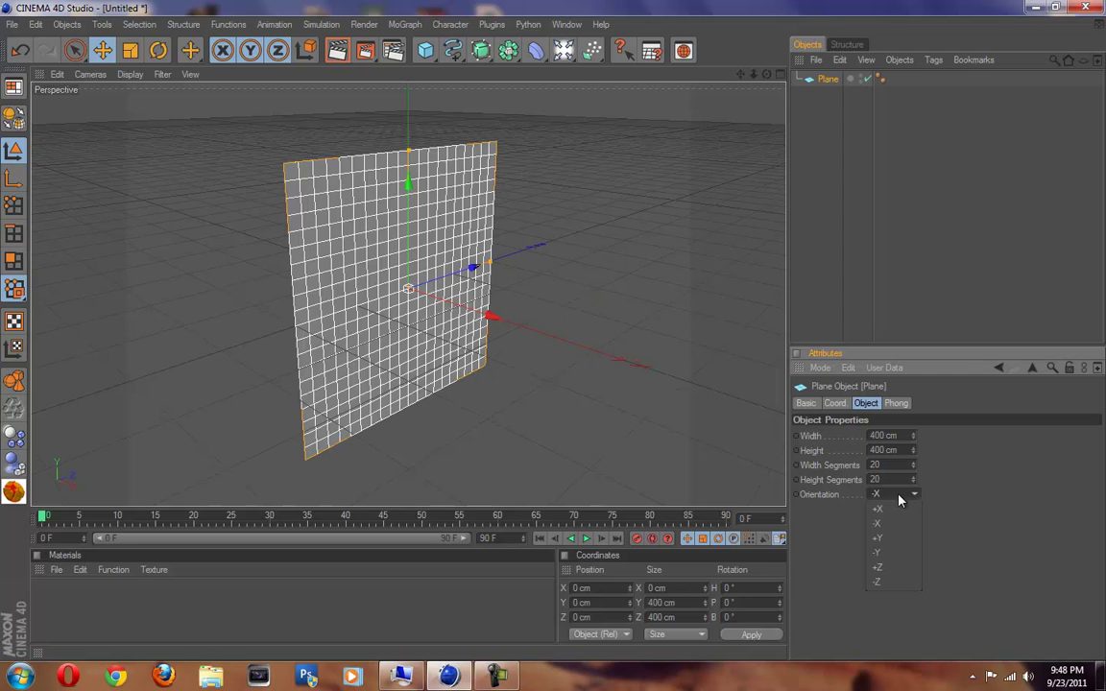
click(881, 565)
- Lift the plane above the floor grid and resize it to about 280 cm wide and 141 cm high
scroll(597, 328, down, 5)
scroll(597, 336, up, 4)
alt+drag(496, 452, 558, 331)
drag(410, 405, 555, 331)
drag(404, 223, 404, 131)
drag(533, 200, 523, 200)
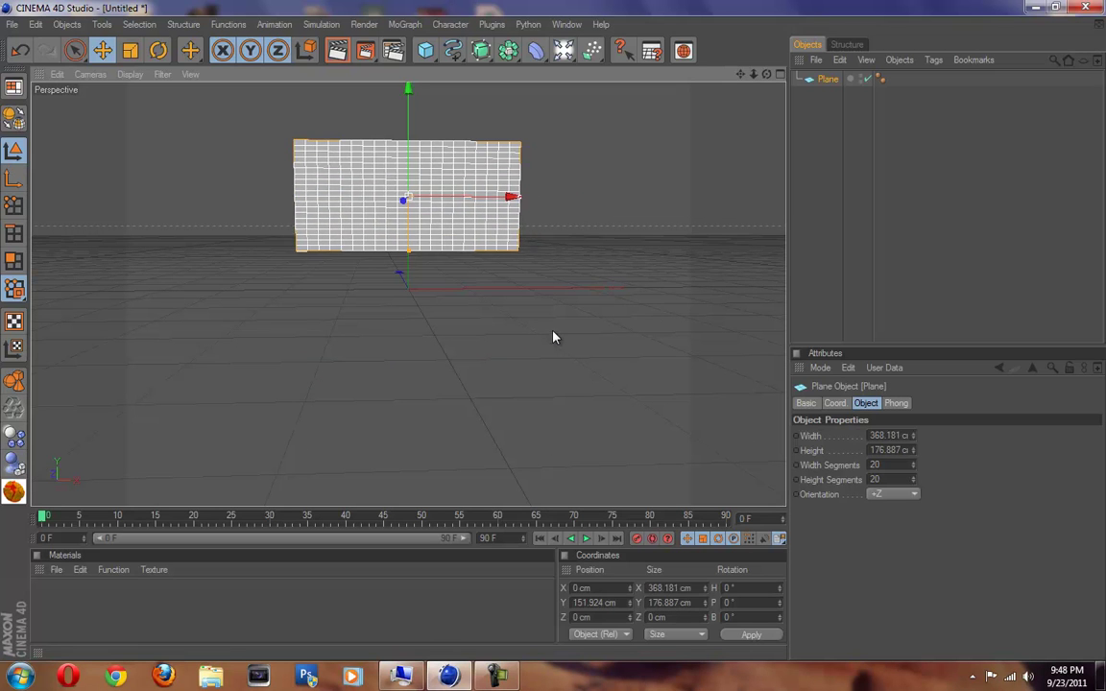
drag(409, 251, 410, 241)
drag(516, 197, 493, 197)
- Raise the plane along the Y axis to about 368 cm
drag(407, 116, 422, 251)
alt+middle_drag(418, 265, 393, 403)
drag(384, 165, 384, 91)
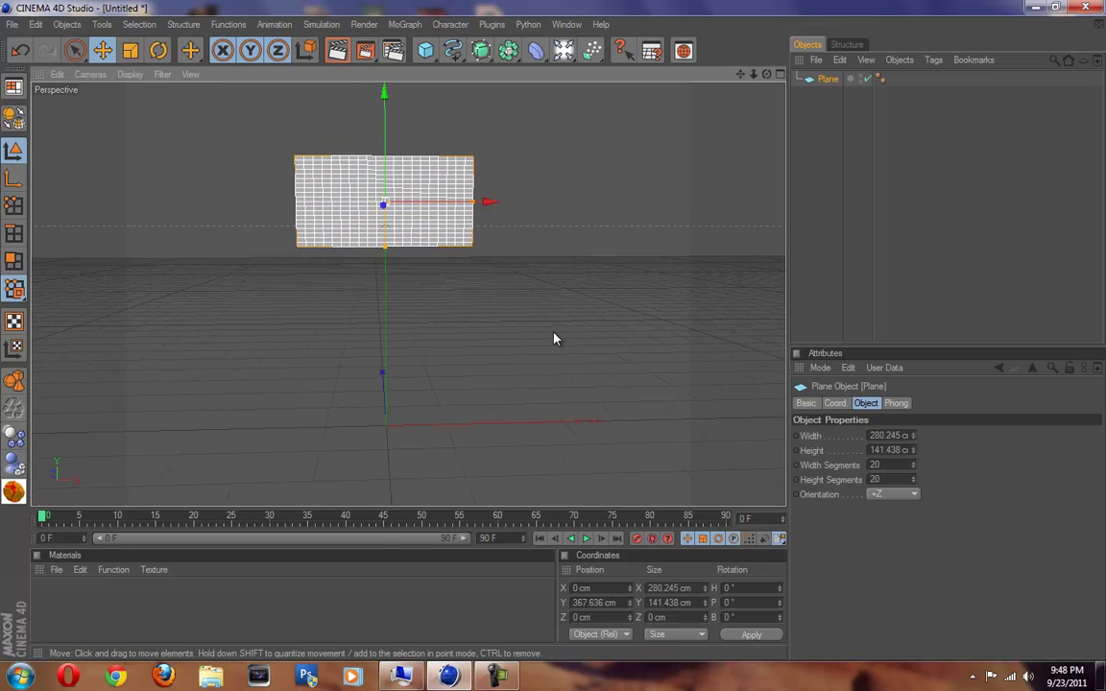
alt+middle_drag(388, 267, 392, 279)
scroll(399, 303, up, 3)
alt+drag(381, 378, 556, 334)
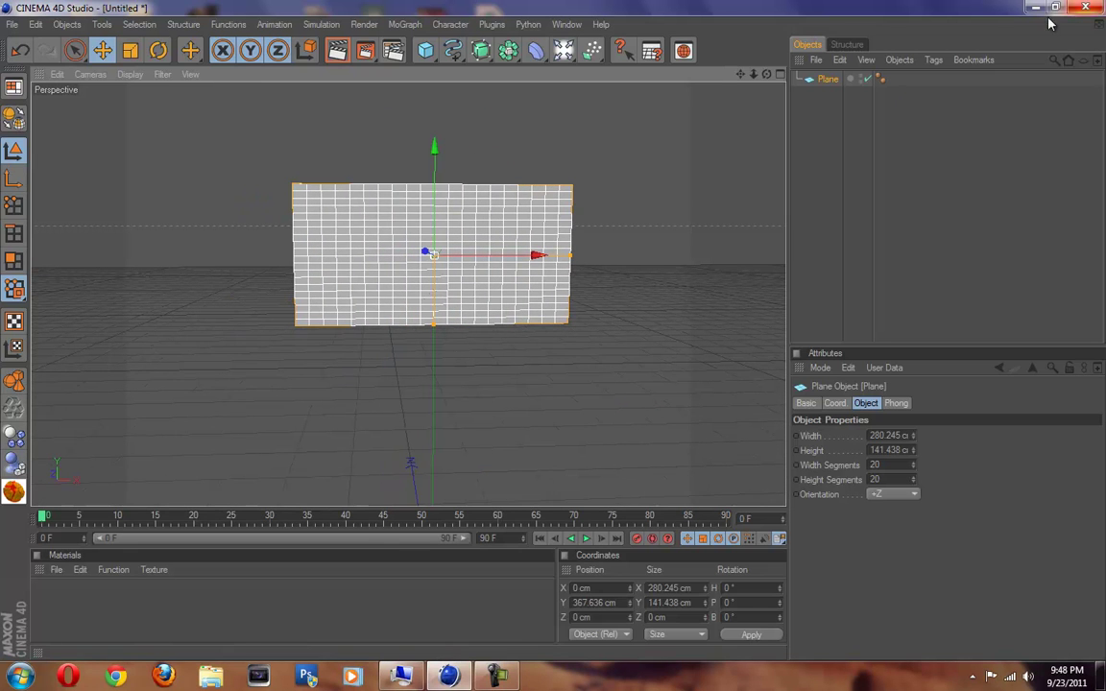
- Make the plane editable and rectangle-select the column of points along its left edge
click(13, 116)
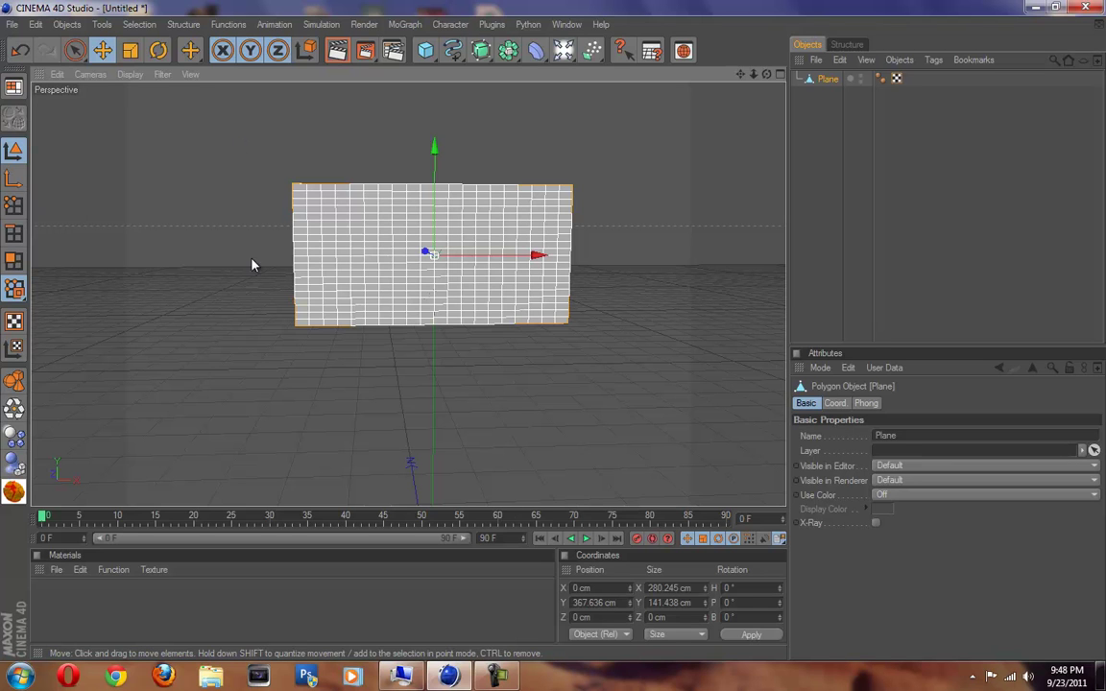
click(13, 259)
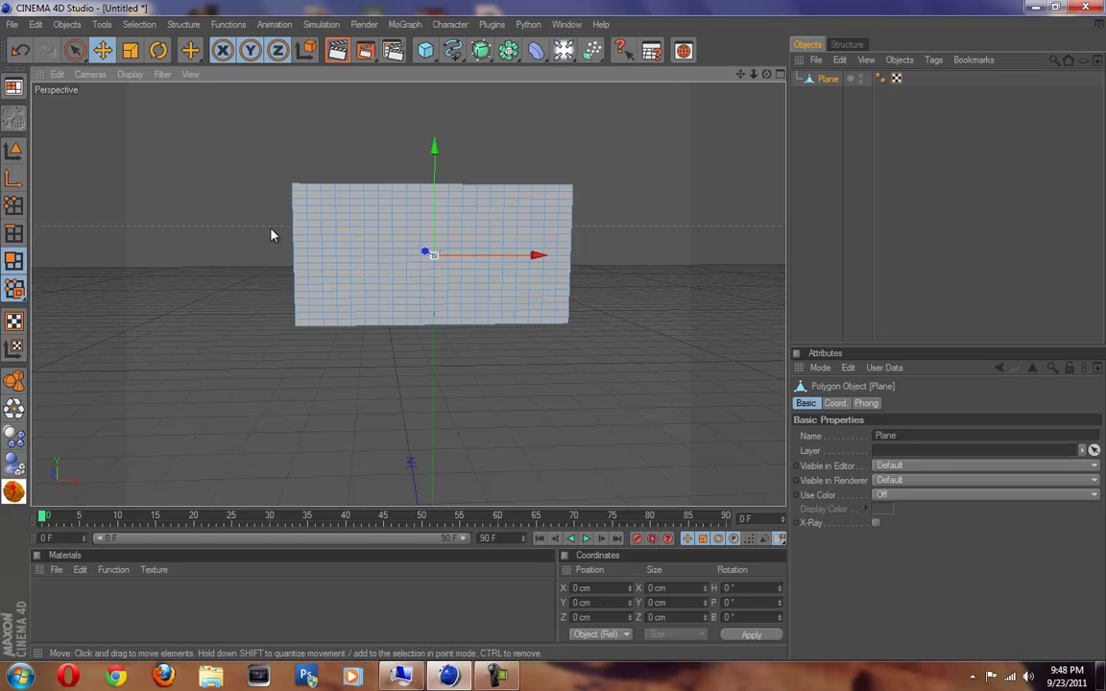
click(13, 207)
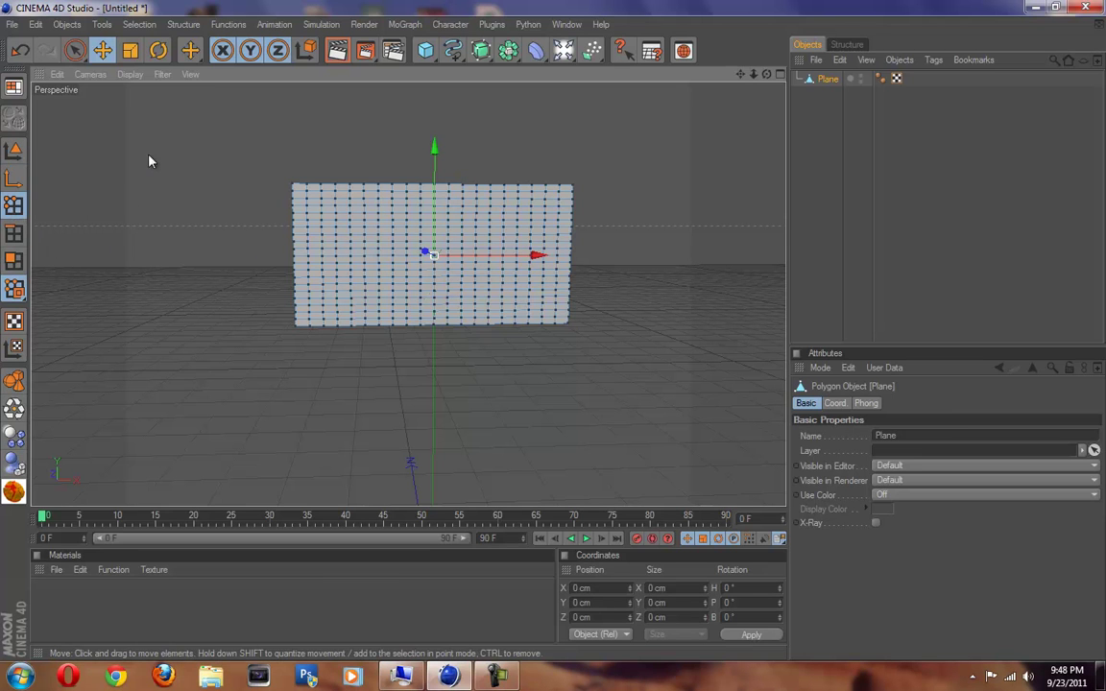
drag(75, 50, 127, 65)
drag(221, 198, 305, 410)
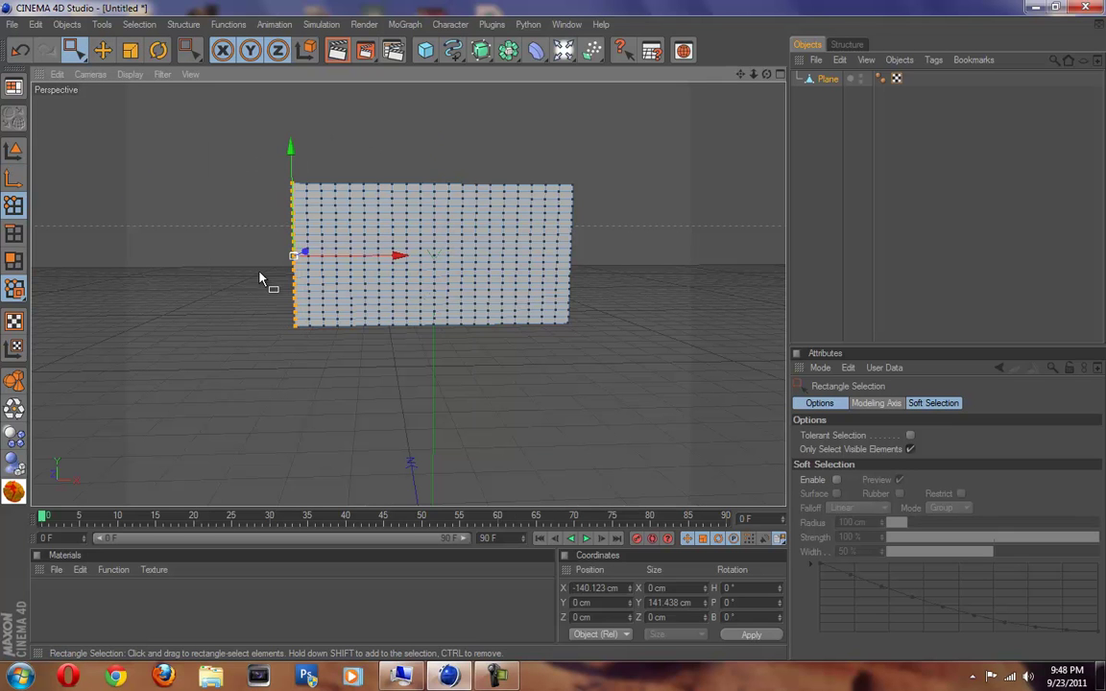
- Apply a Cloth tag to the plane
right_click(825, 83)
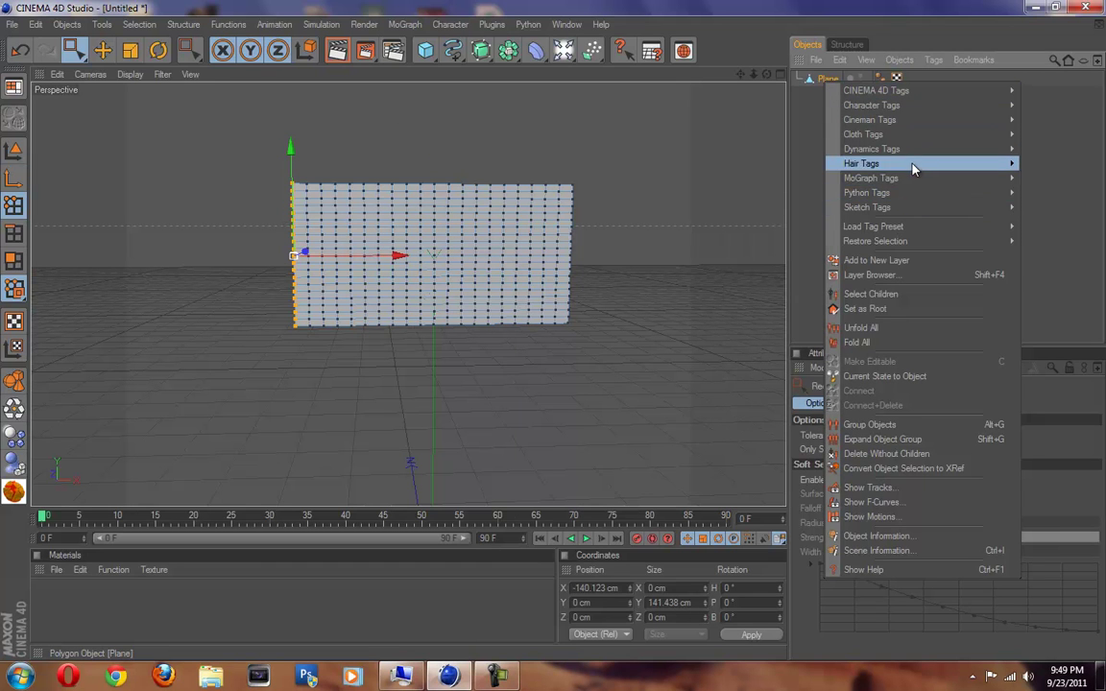
mouse_move(905, 141)
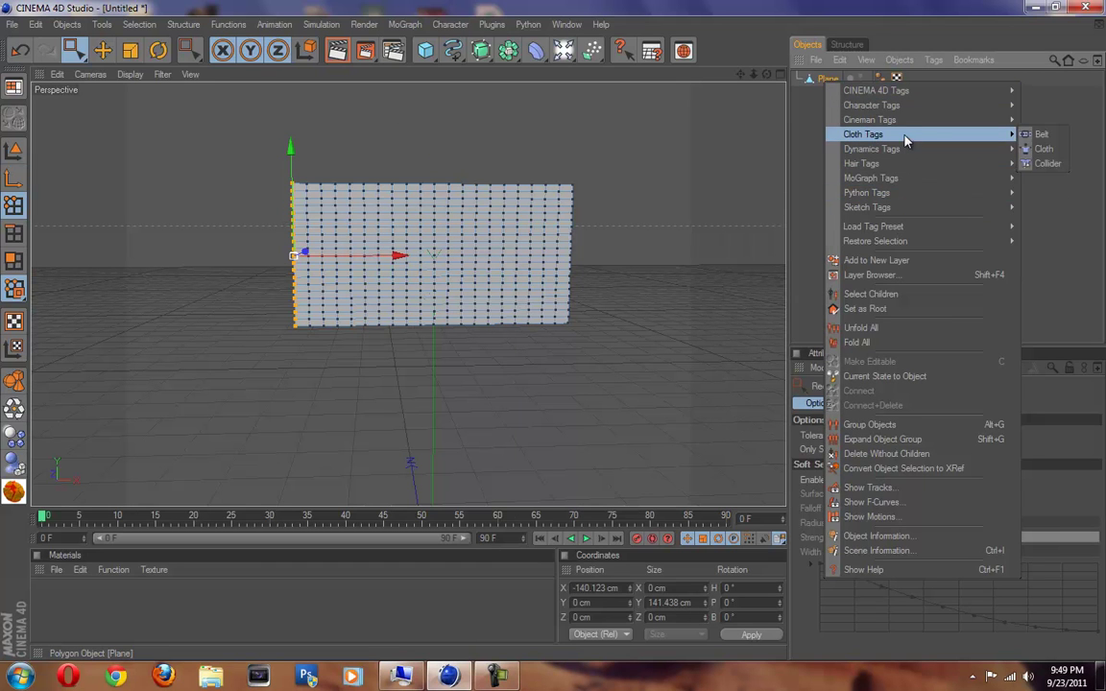
click(1042, 149)
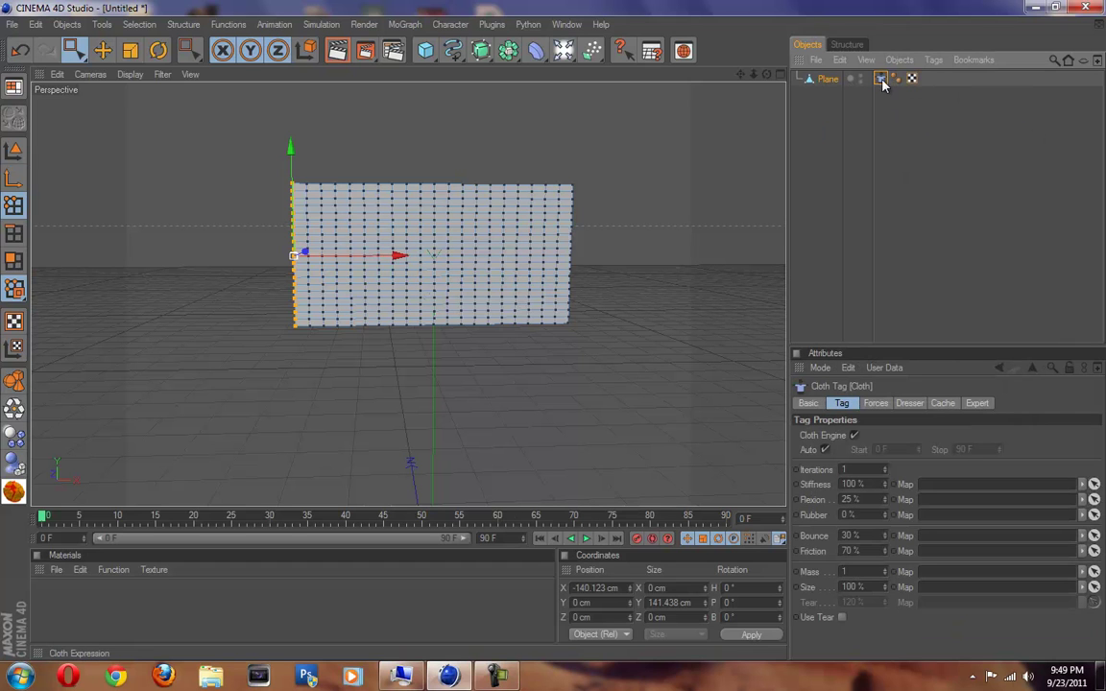
- Set the selected left-edge points as the cloth's fix points and return to Model mode
click(908, 403)
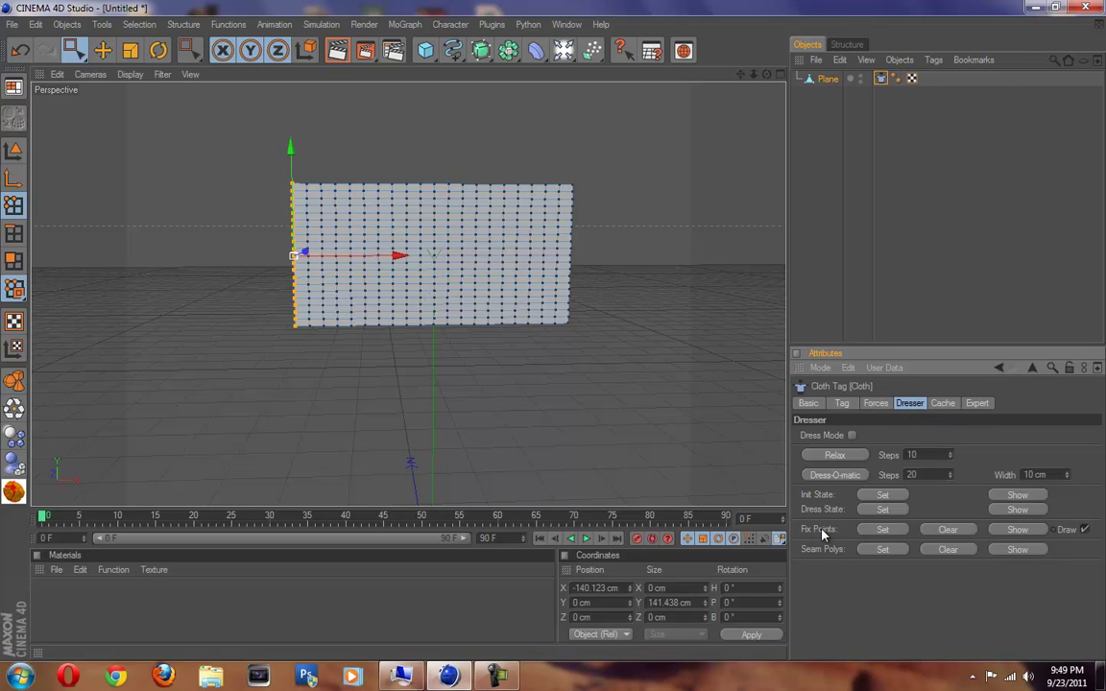
click(883, 530)
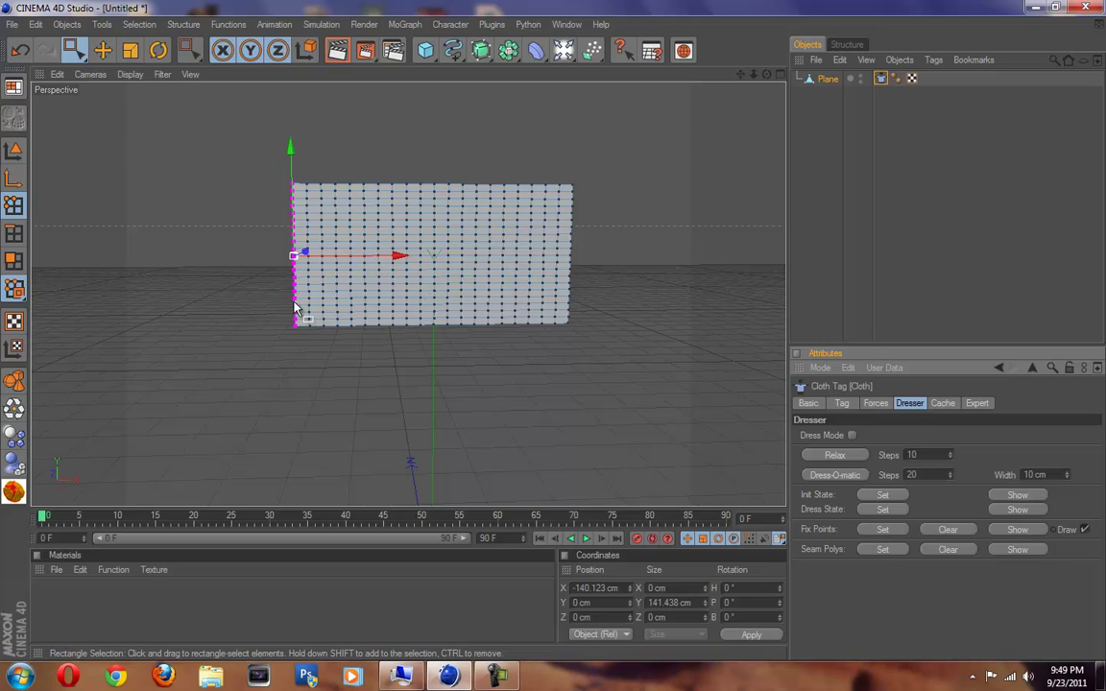
drag(73, 50, 98, 63)
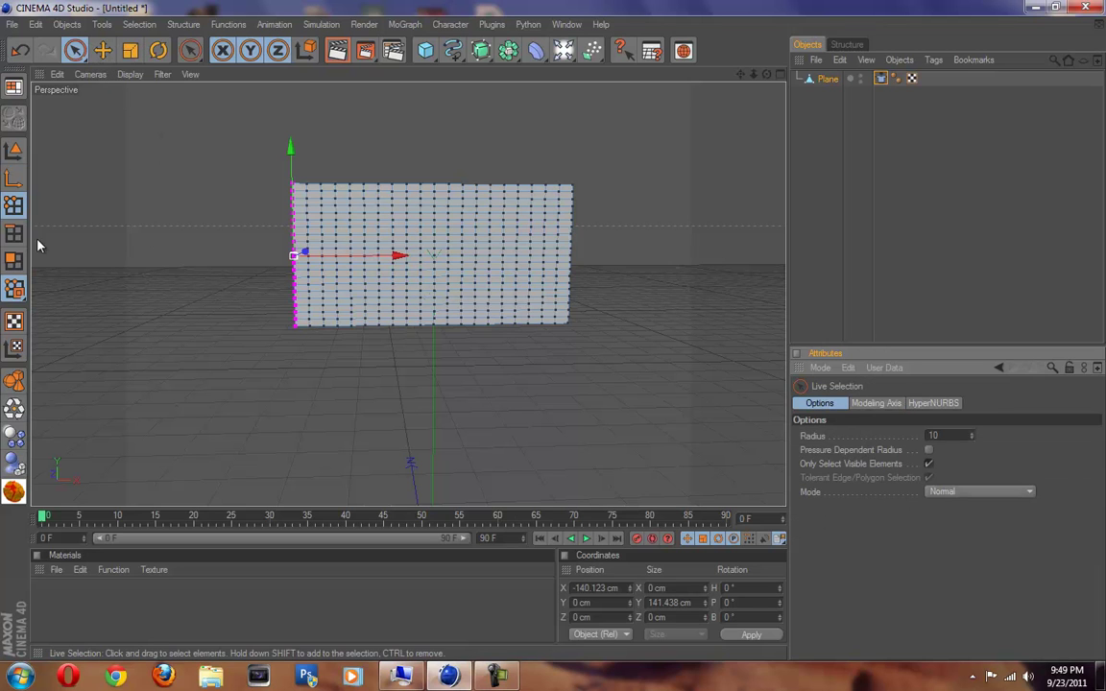
click(14, 150)
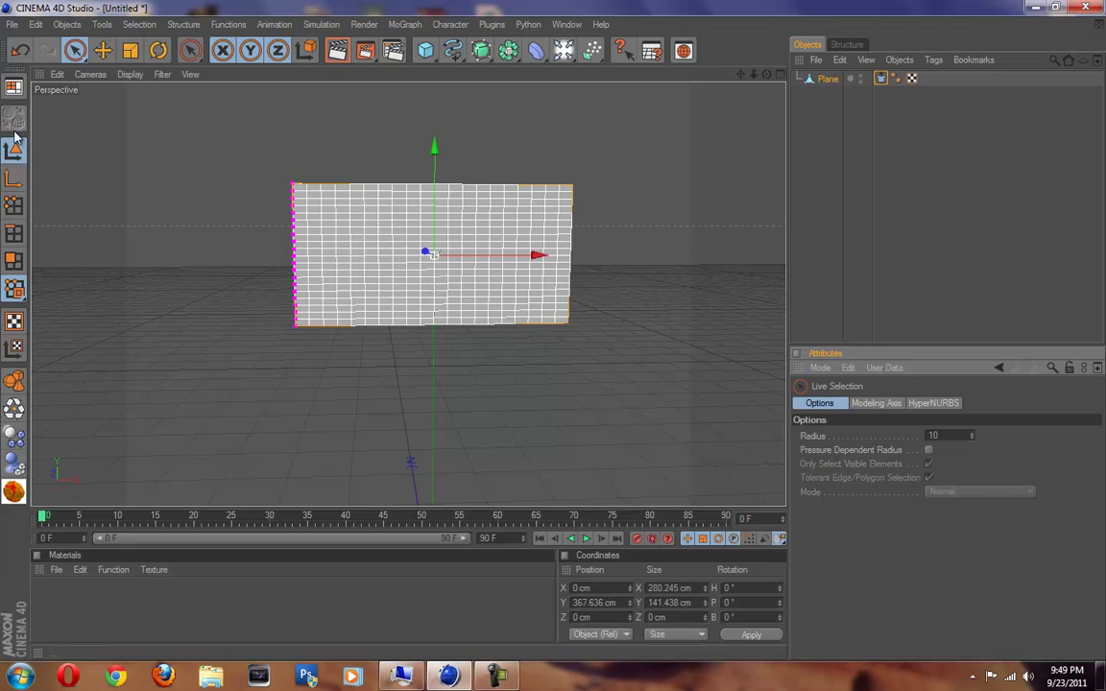
- Play the cloth simulation to check how the pinned plane falls, and return to frame 0
scroll(379, 314, up, 3)
scroll(384, 319, down, 3)
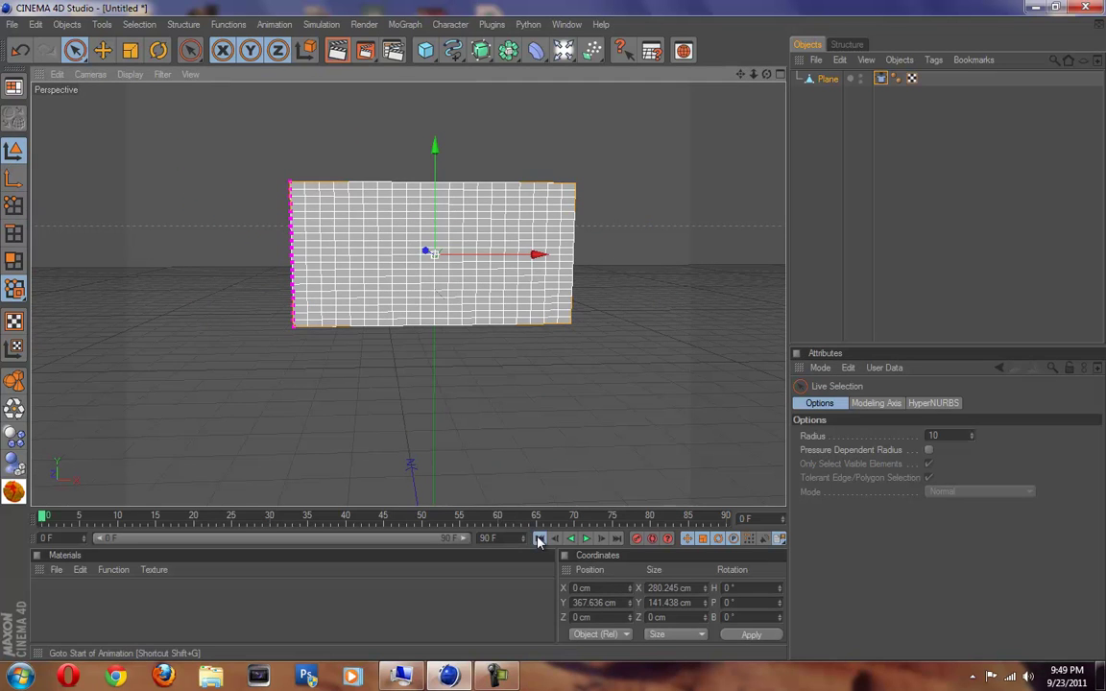
click(585, 538)
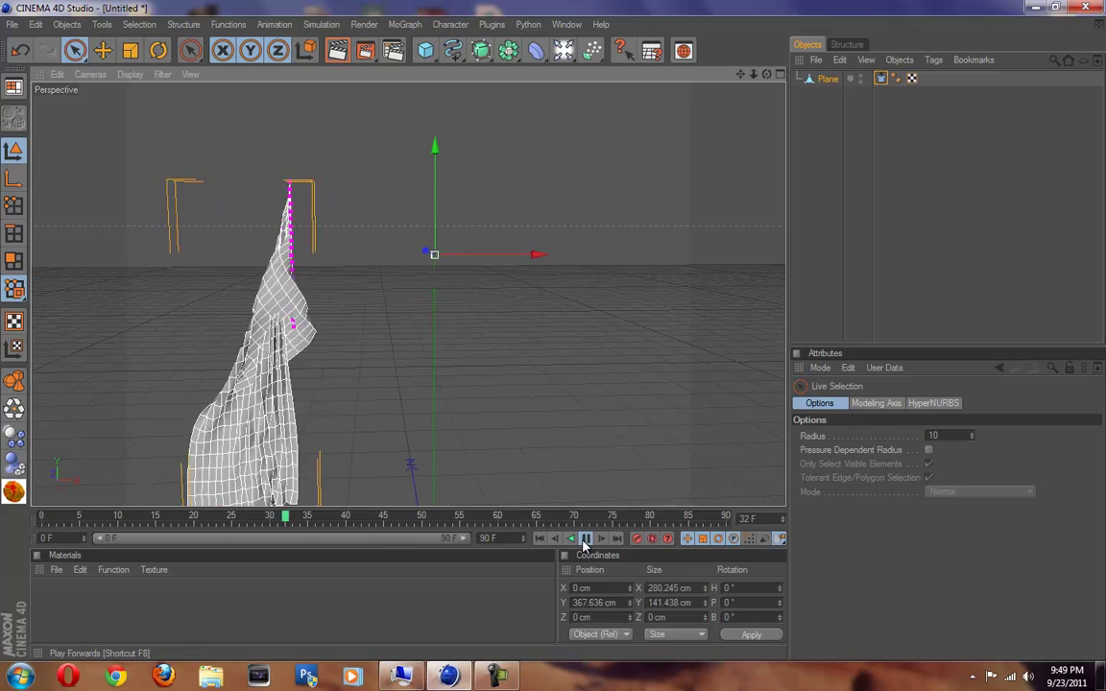
click(586, 539)
alt+drag(553, 338, 562, 342)
click(540, 539)
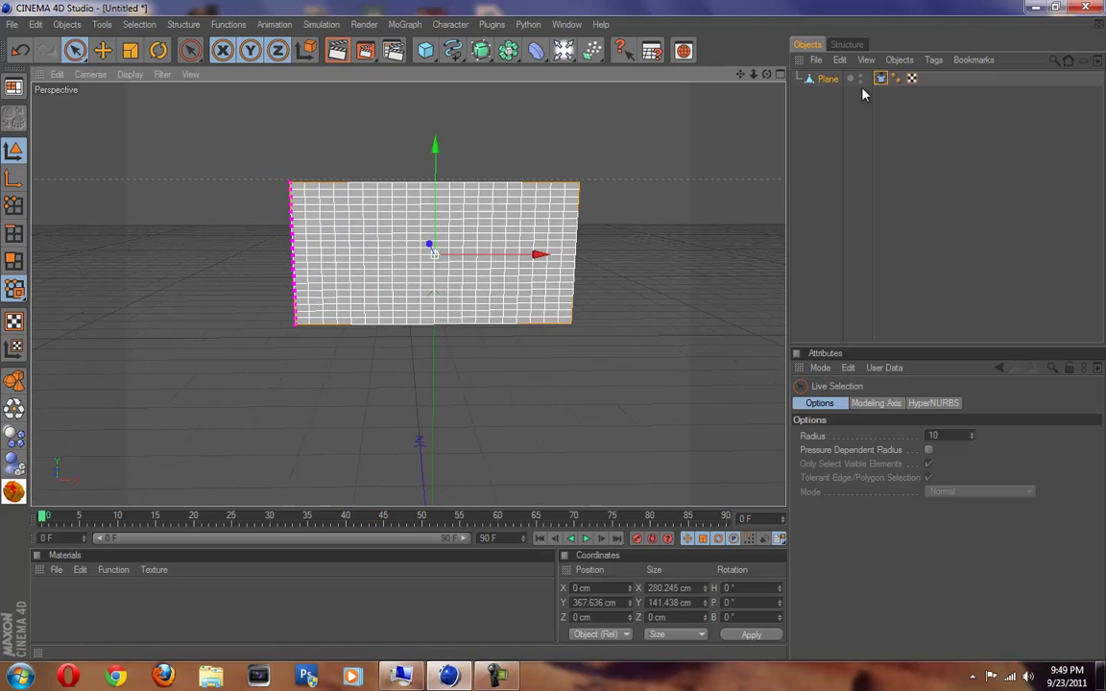
- Review the Cloth tag's basic, force, cache and expert settings, ending at the Self Collision option
click(880, 78)
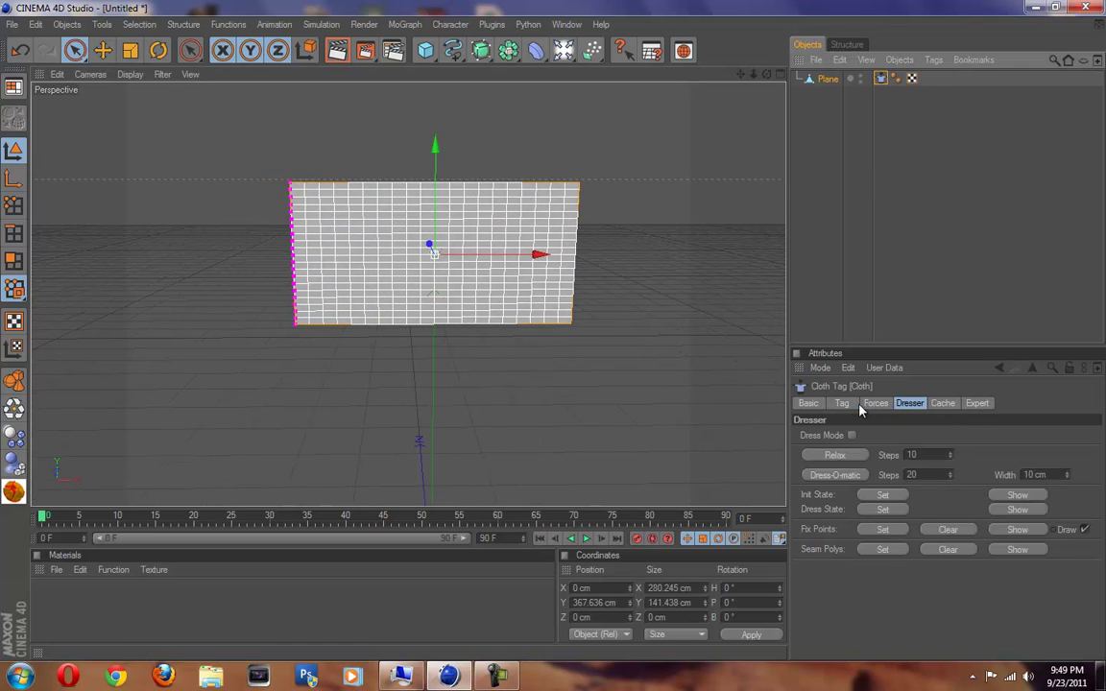
click(842, 405)
click(808, 403)
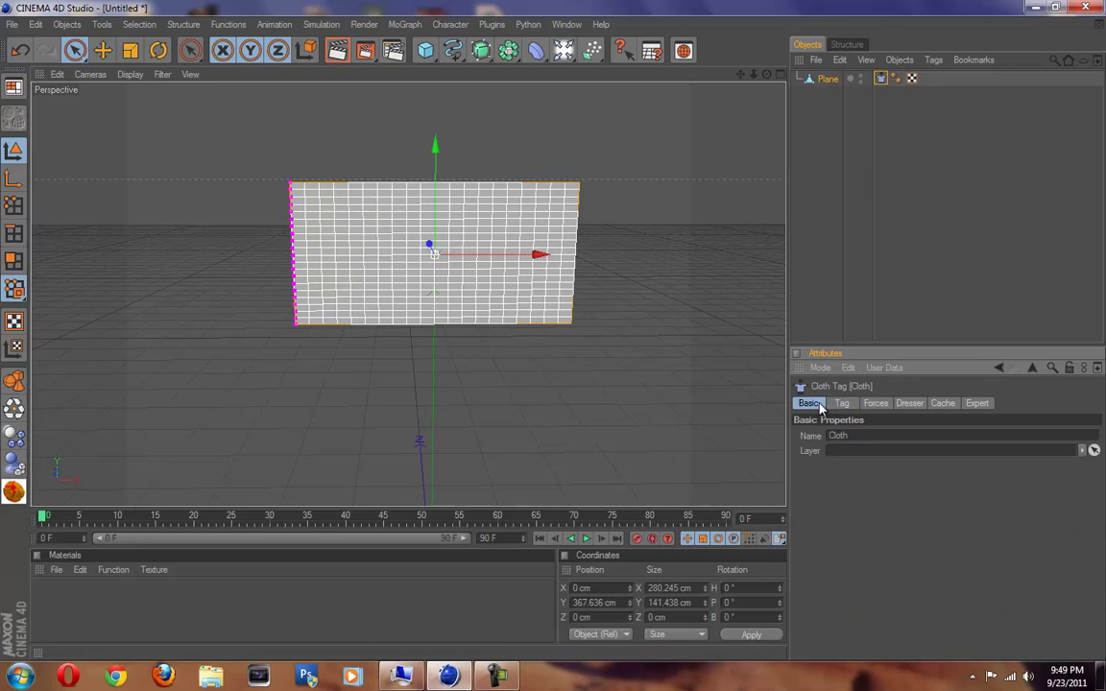
click(873, 404)
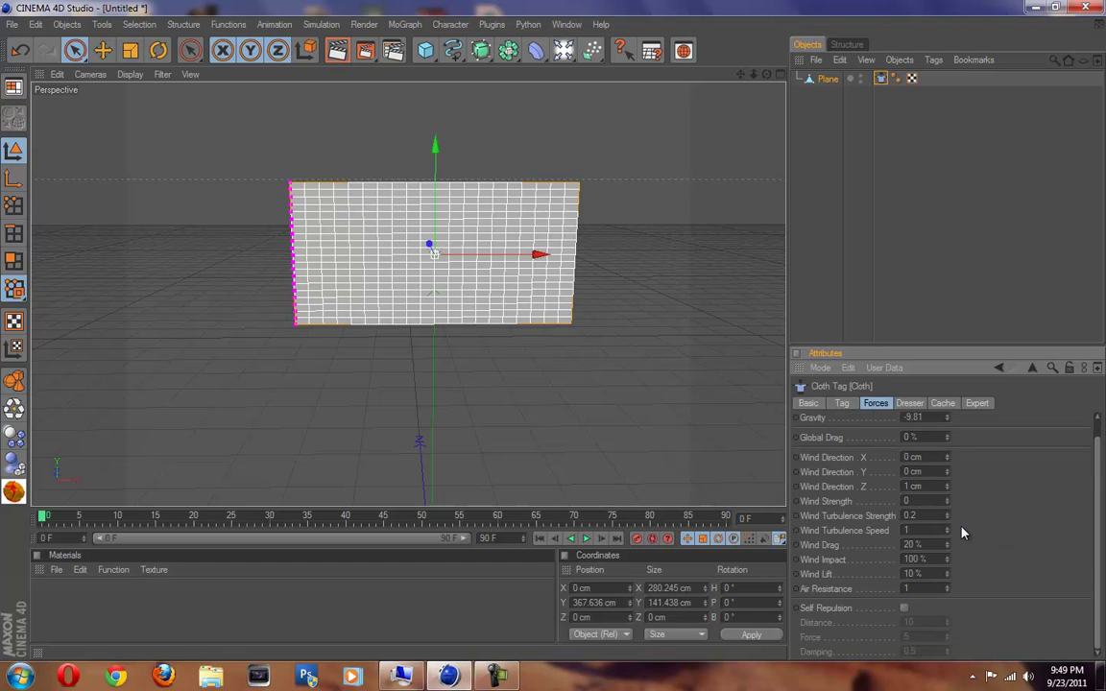
click(942, 403)
click(976, 404)
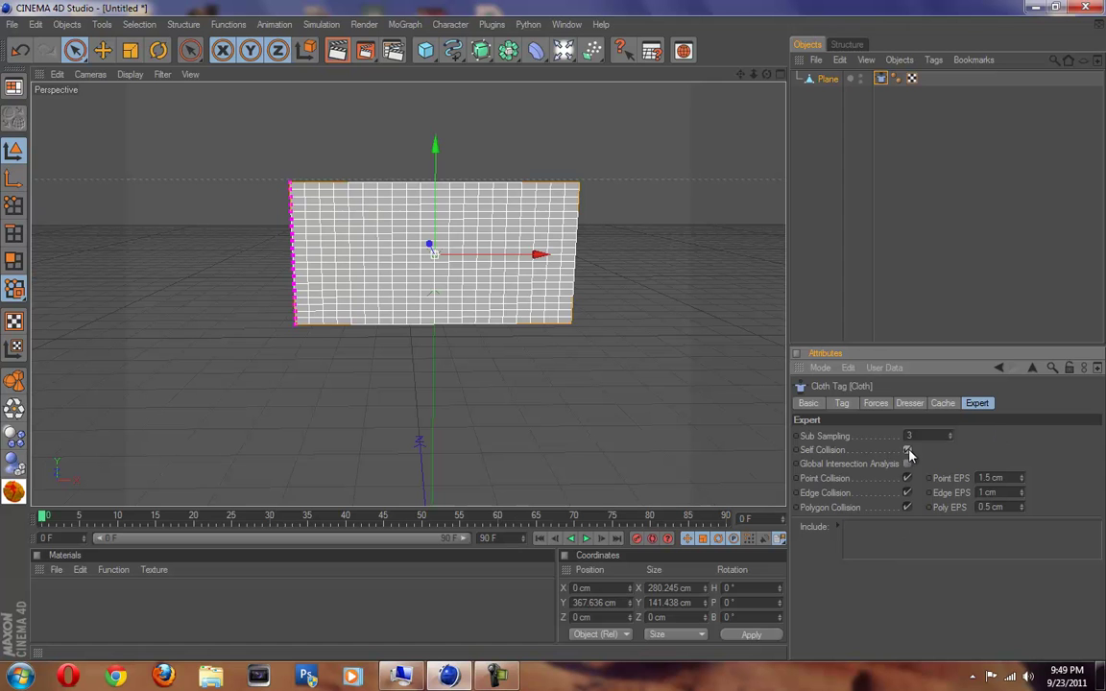
- Run the simulation again, inspect the draped cloth from the side, and rewind to frame 0
click(587, 539)
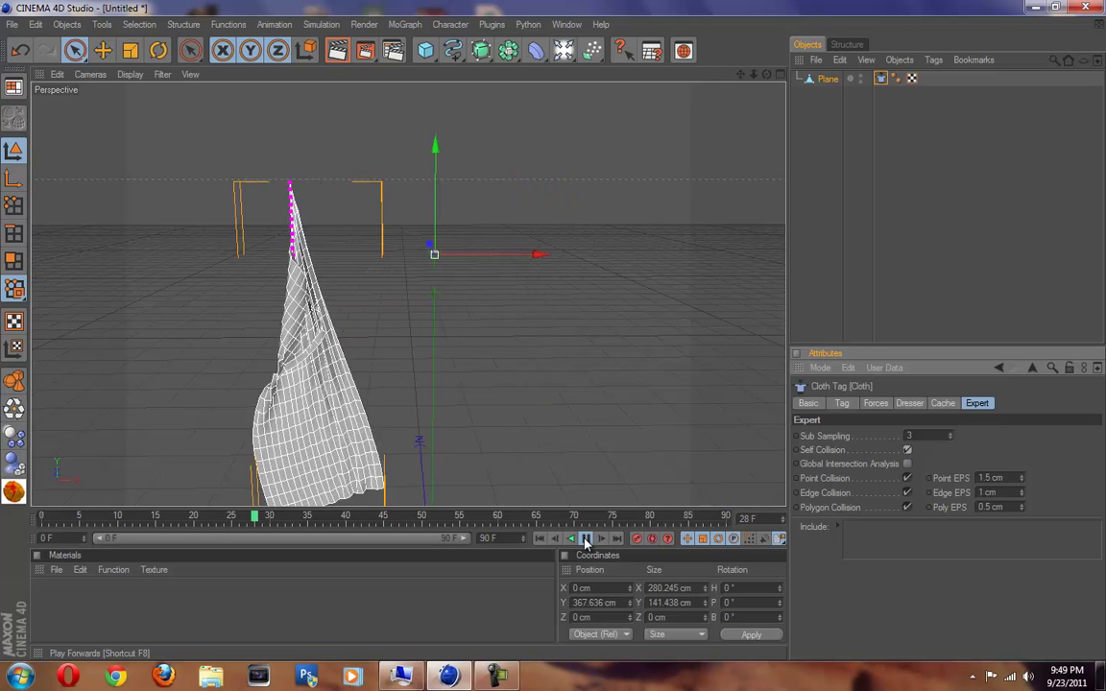
click(586, 538)
alt+drag(370, 394, 553, 336)
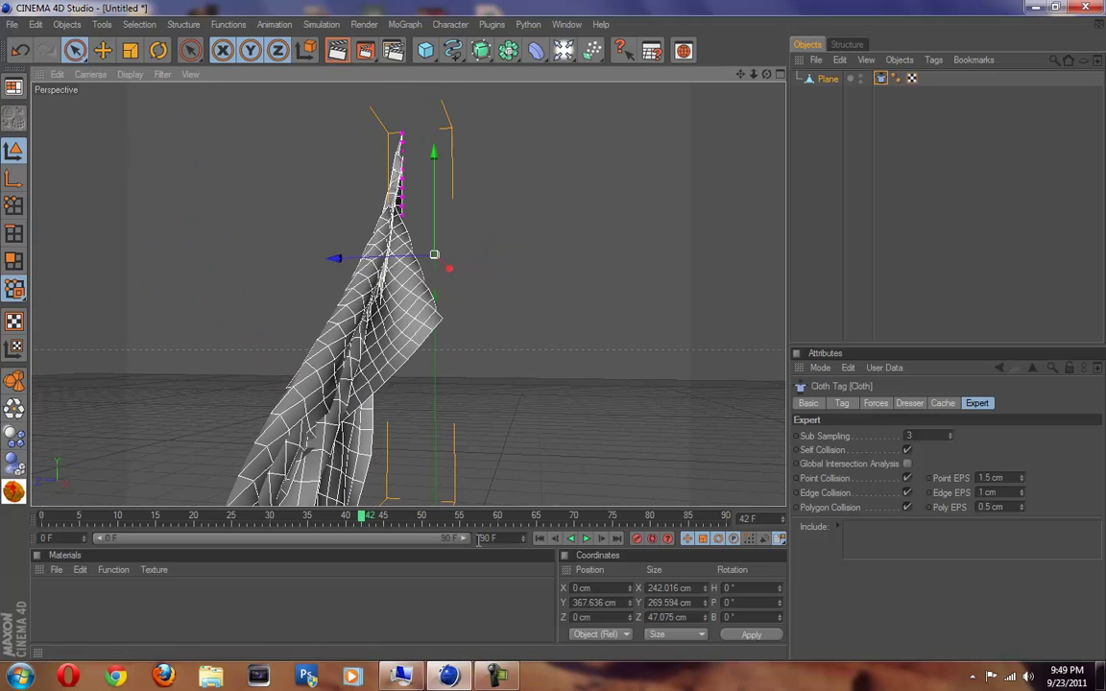
click(539, 536)
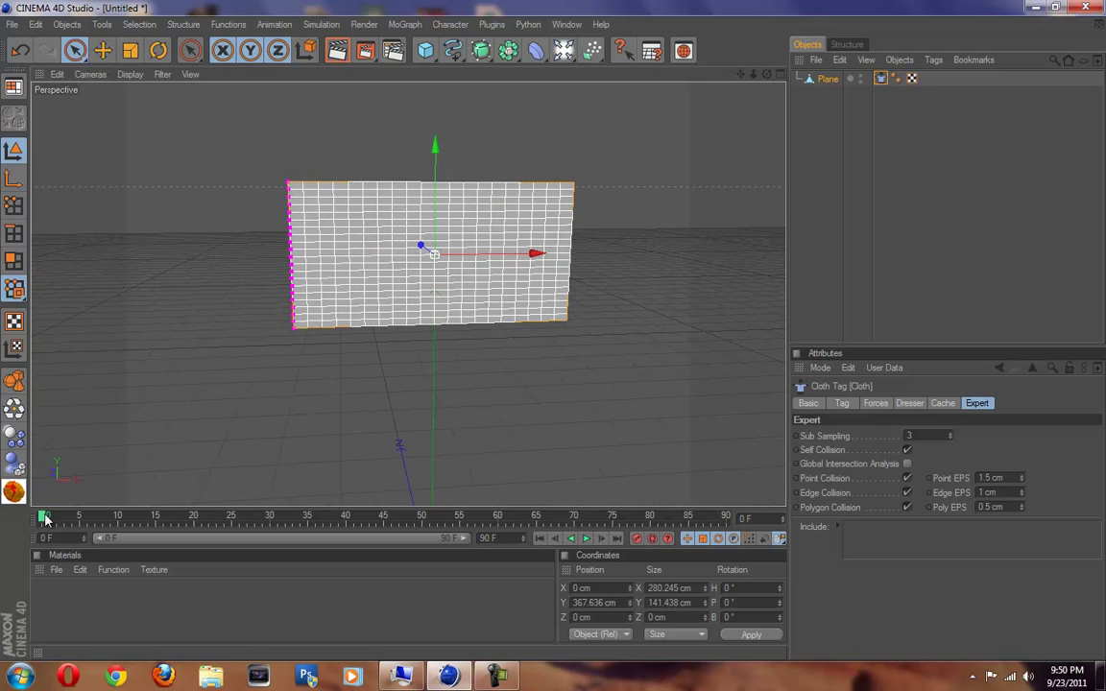
- Scrub the timeline to frame 35 and back to 0 while examining the cloth from different angles
drag(44, 517, 308, 525)
mouse_move(565, 336)
alt+mouse_down()
mouse_move(514, 338)
mouse_move(553, 337)
alt+mouse_up()
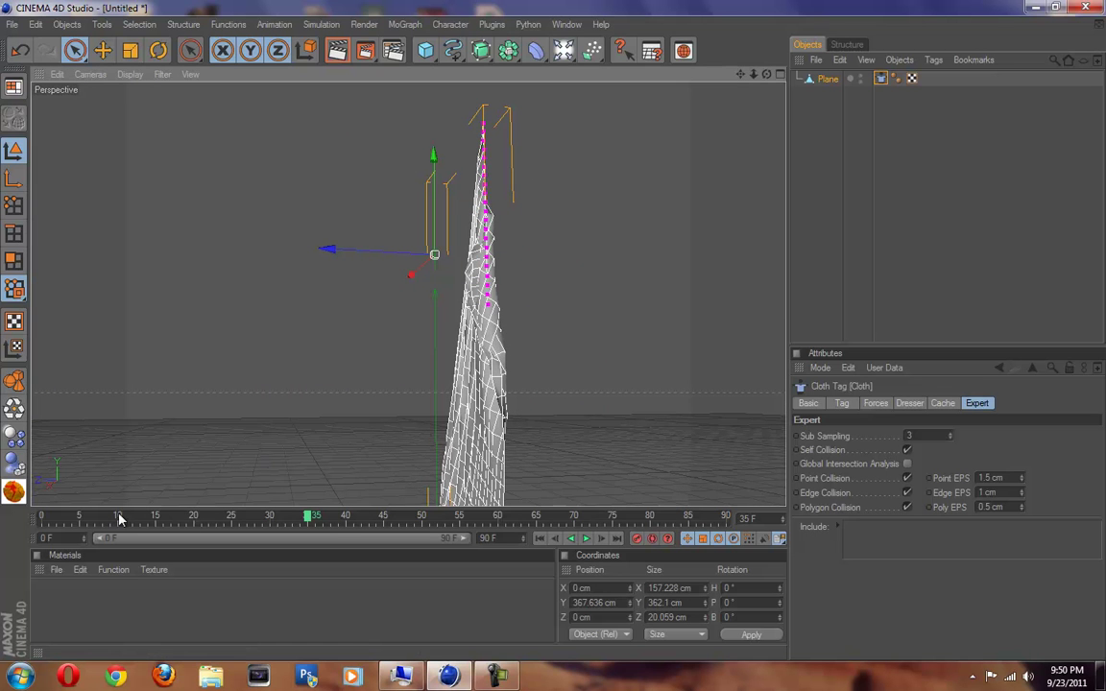
drag(300, 526, 39, 526)
alt+drag(562, 336, 564, 337)
scroll(511, 388, up, 2)
alt+drag(516, 388, 558, 336)
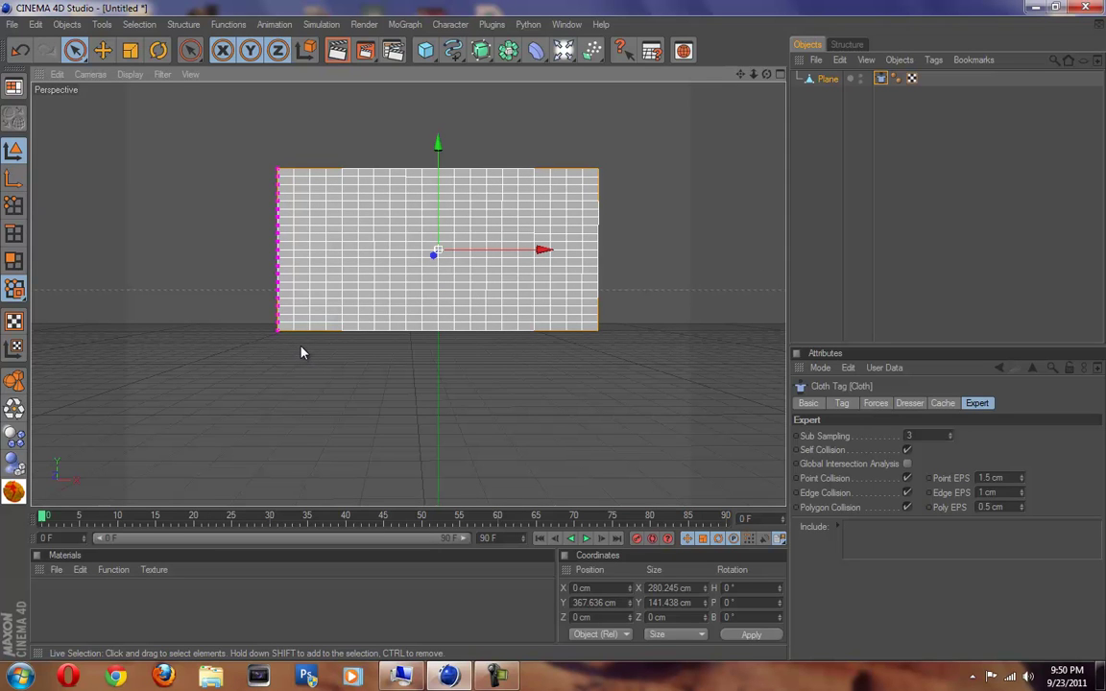
- Open the project's Dynamics settings and bring up its Expert options
key(ctrl+d)
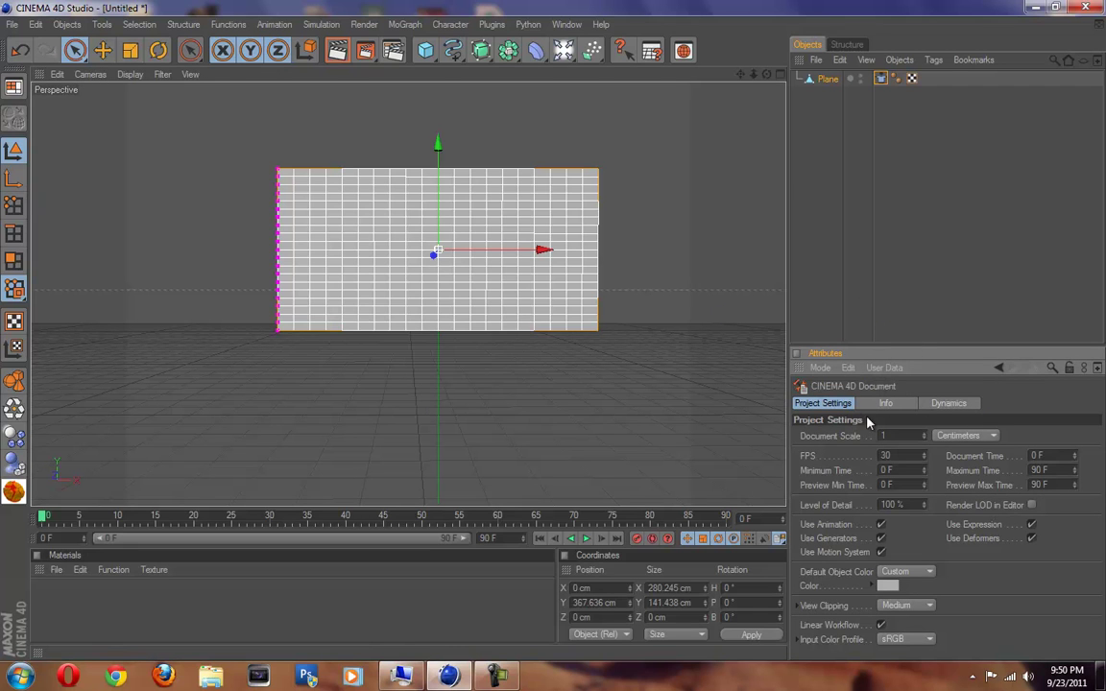
click(945, 403)
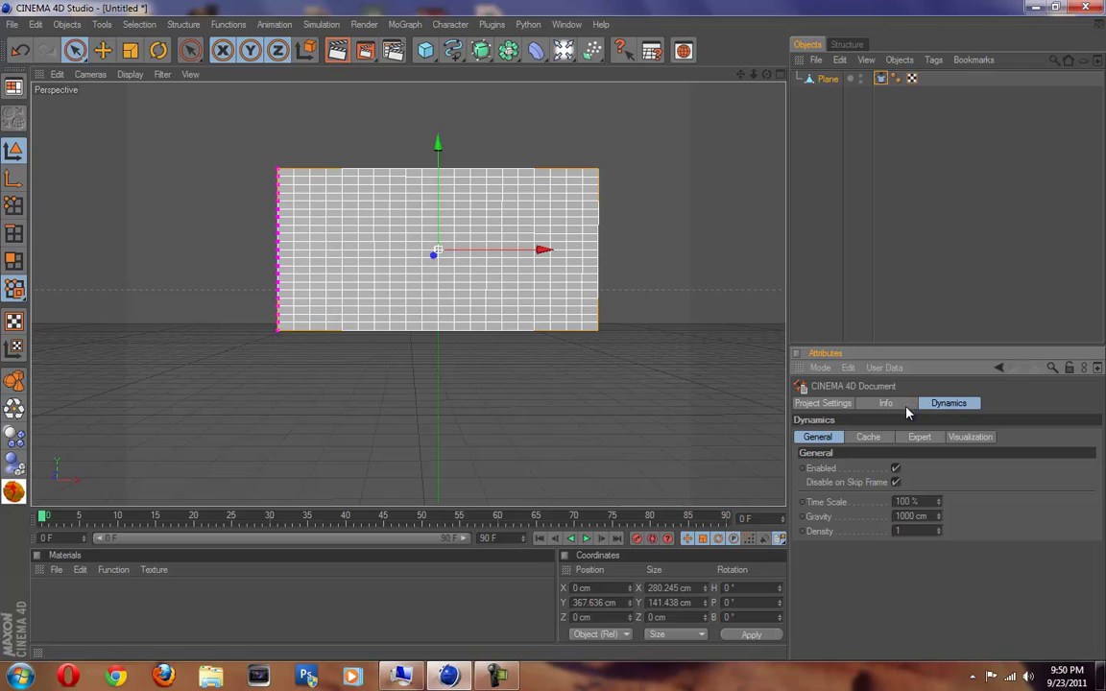
click(878, 439)
click(912, 439)
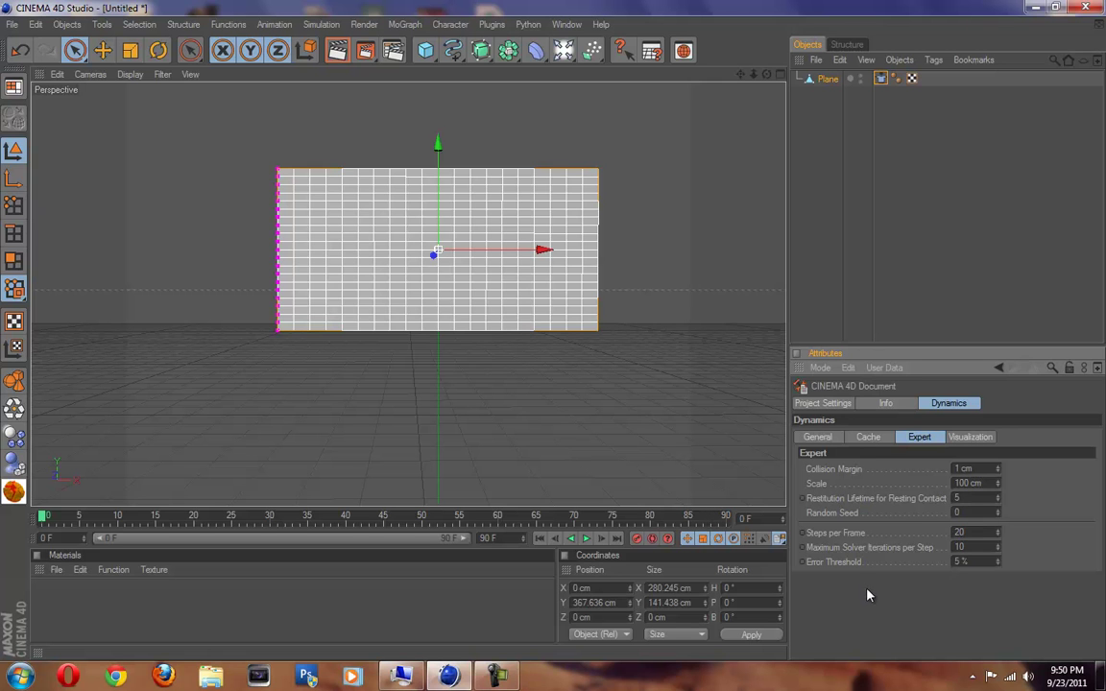
- Play the cloth animation to frame 35, examine the folds, and rewind to the start
click(586, 538)
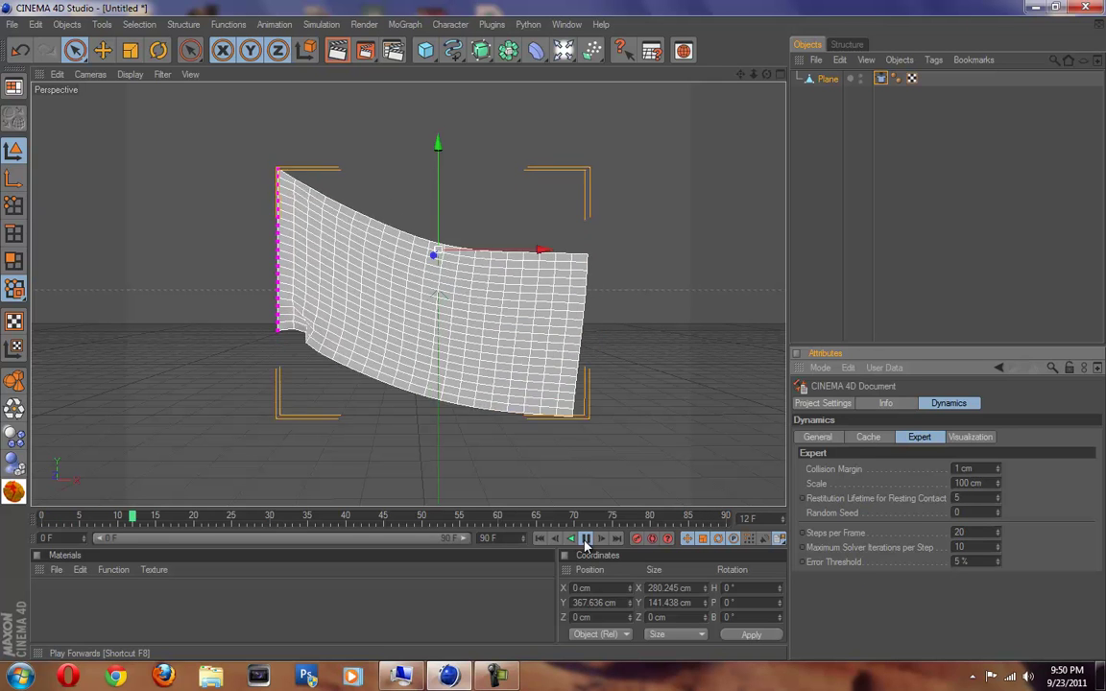
click(586, 538)
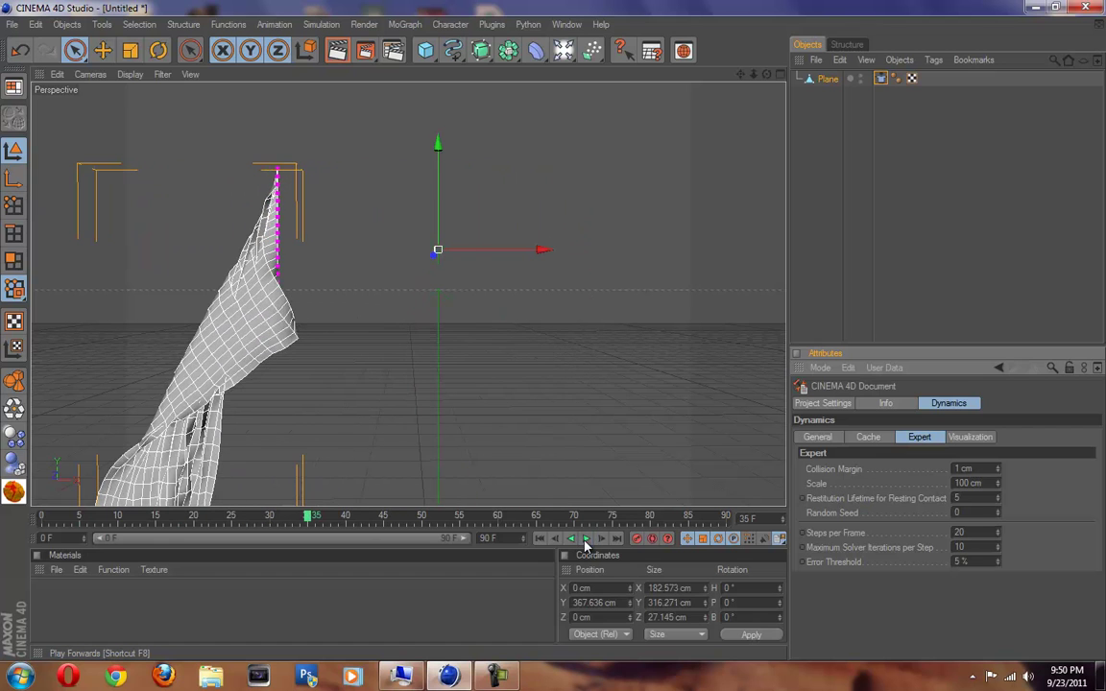
alt+drag(556, 336, 410, 443)
click(540, 539)
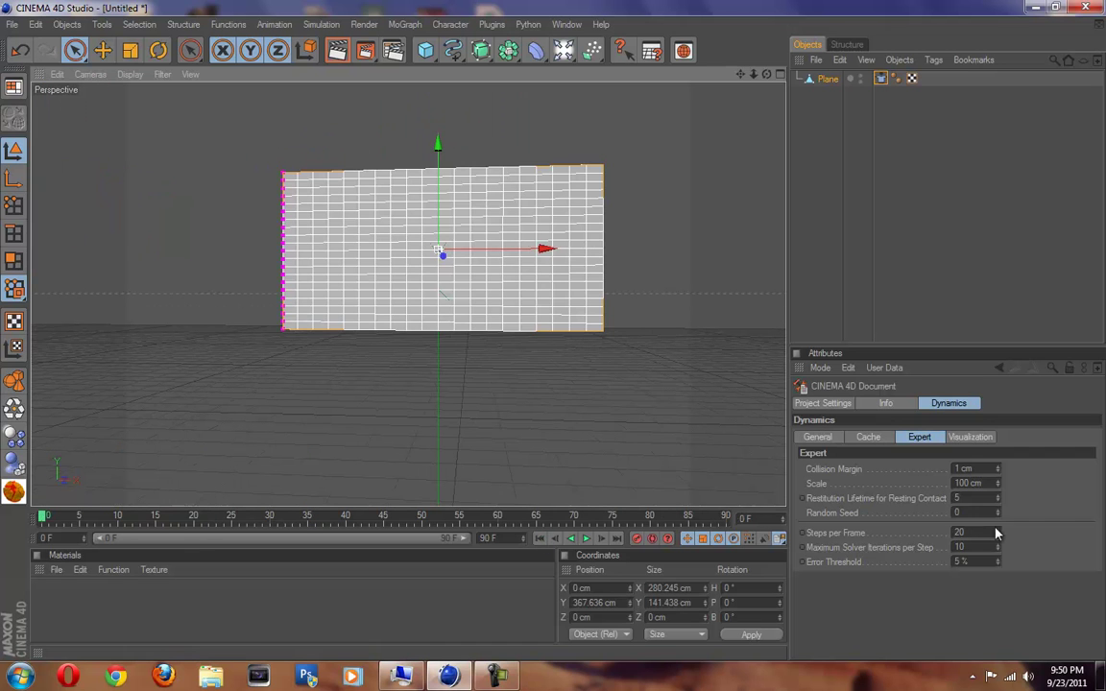
- Set the project dynamics' Steps per Frame to 86, play the cloth simulation to frame 31, and rewind to frame 0
drag(997, 541, 999, 541)
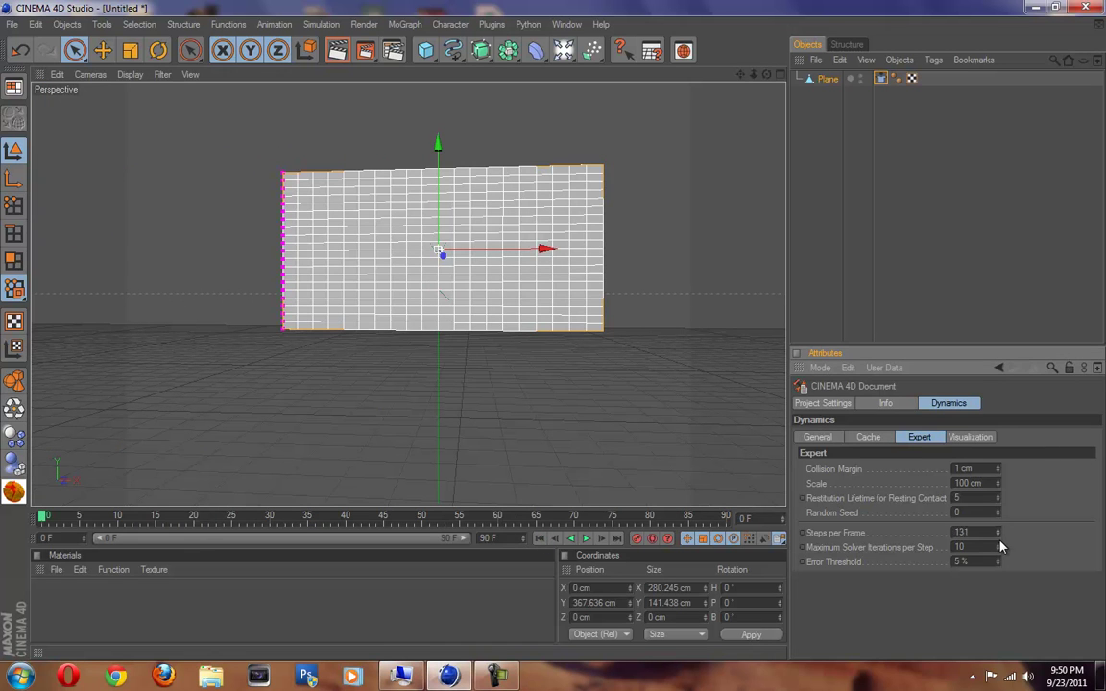
click(587, 539)
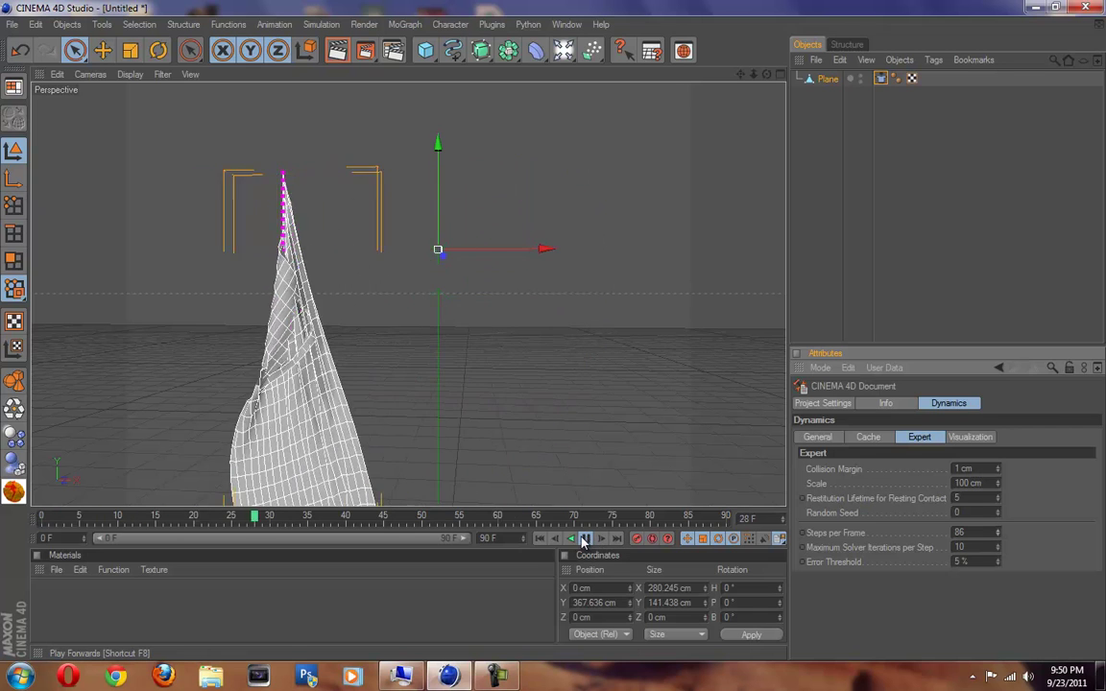
mouse_move(560, 337)
alt+mouse_down()
mouse_move(536, 336)
mouse_move(554, 337)
alt+mouse_up()
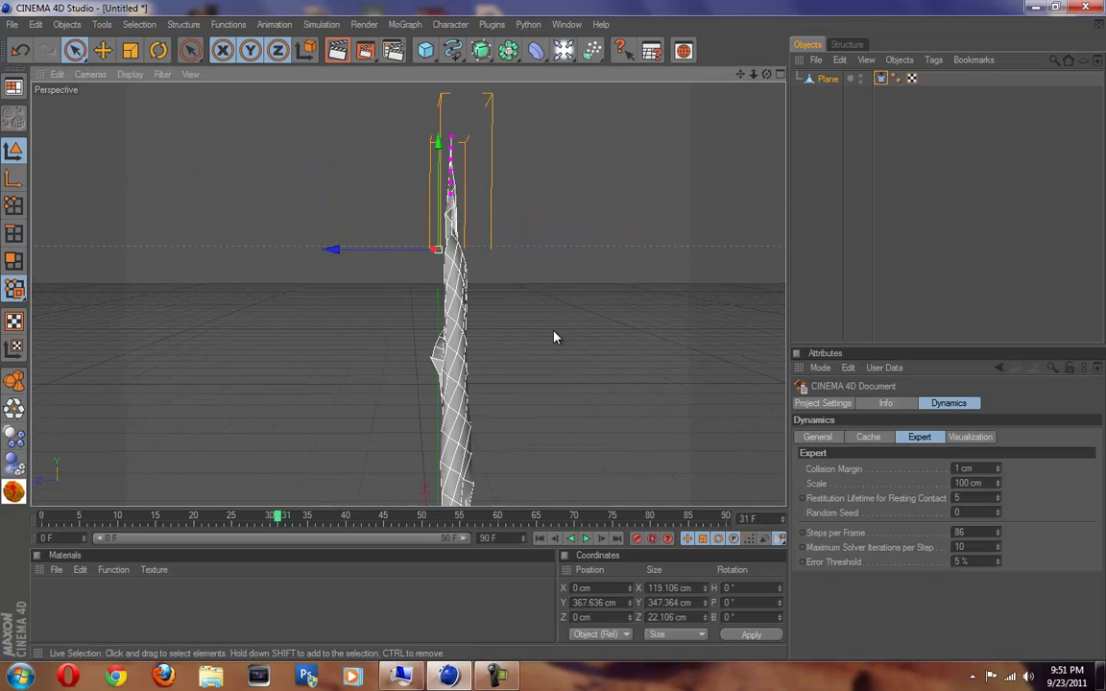
click(540, 539)
alt+drag(574, 339, 389, 407)
scroll(390, 410, up, 3)
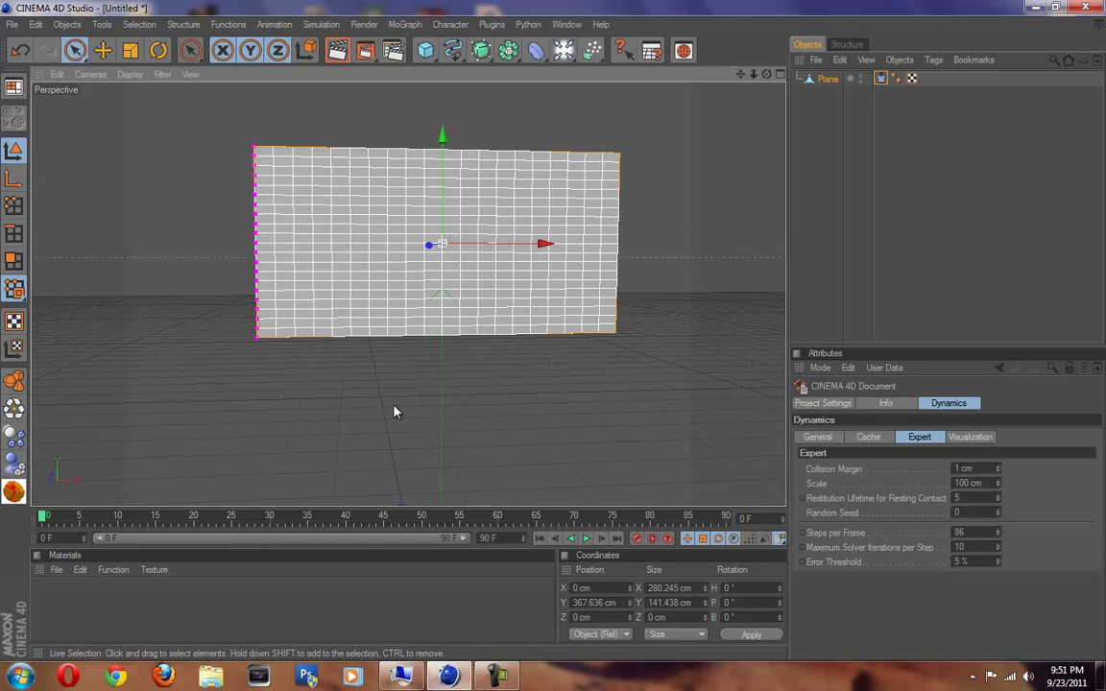
- Open the Forces settings of the plane's Cloth tag
click(824, 80)
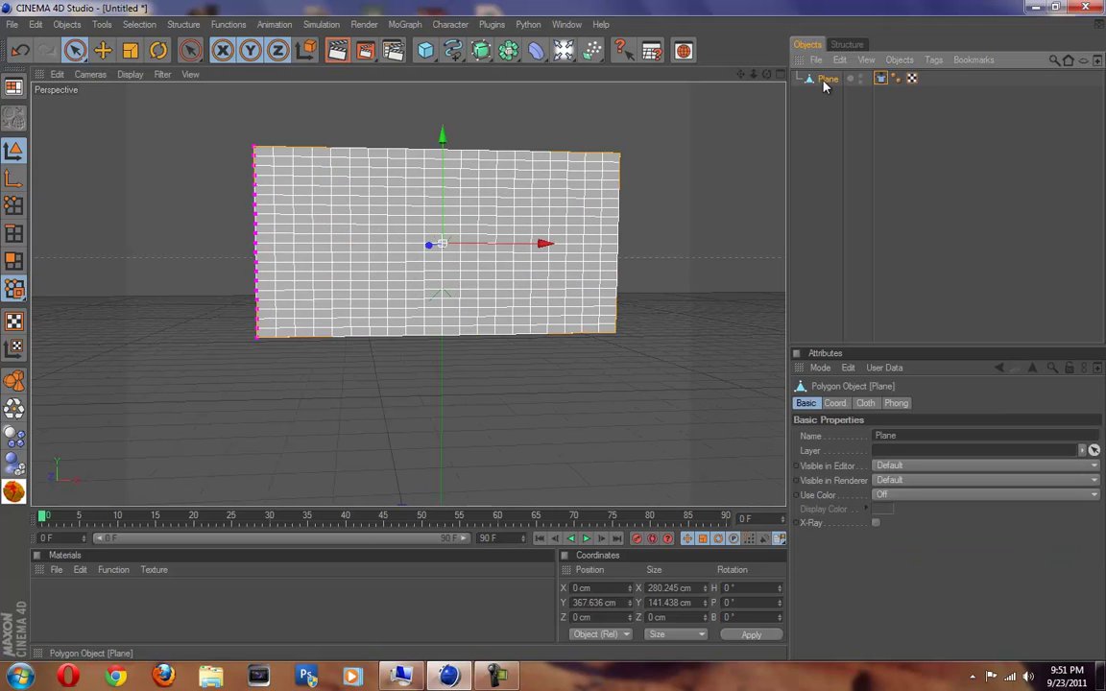
click(910, 78)
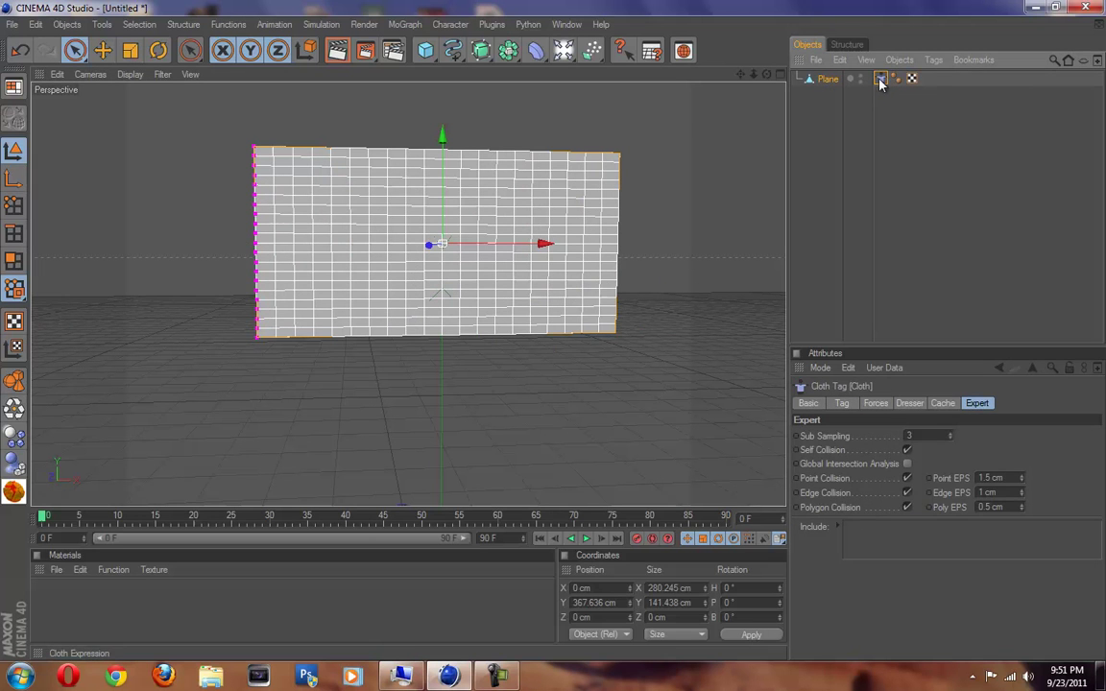
click(940, 404)
click(876, 404)
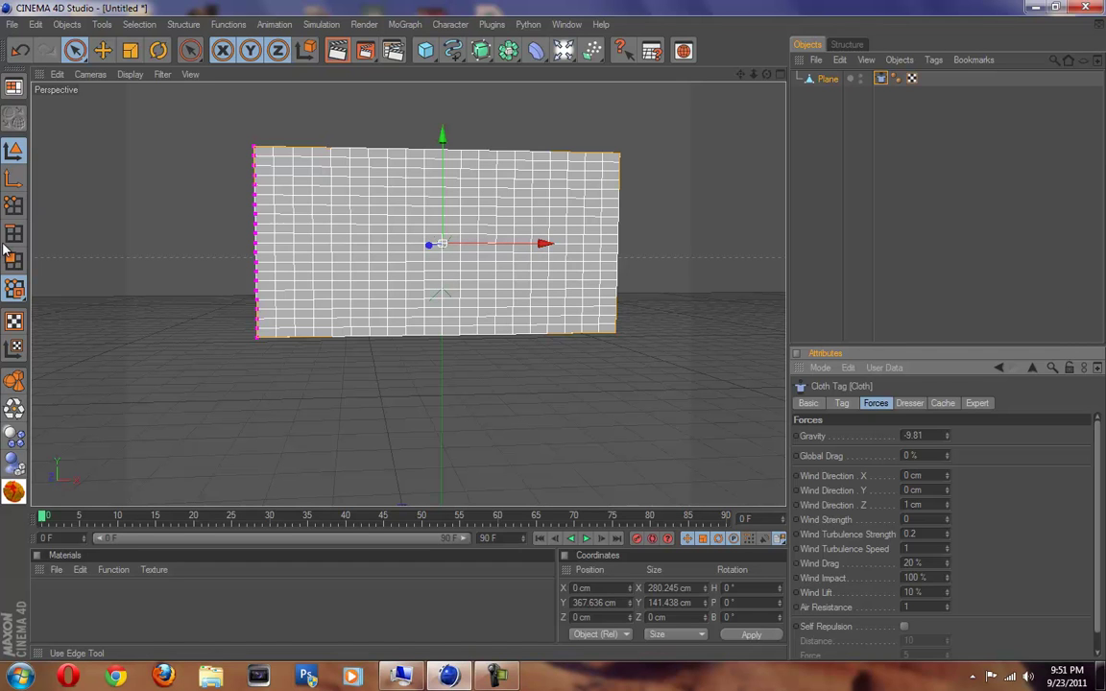
click(77, 489)
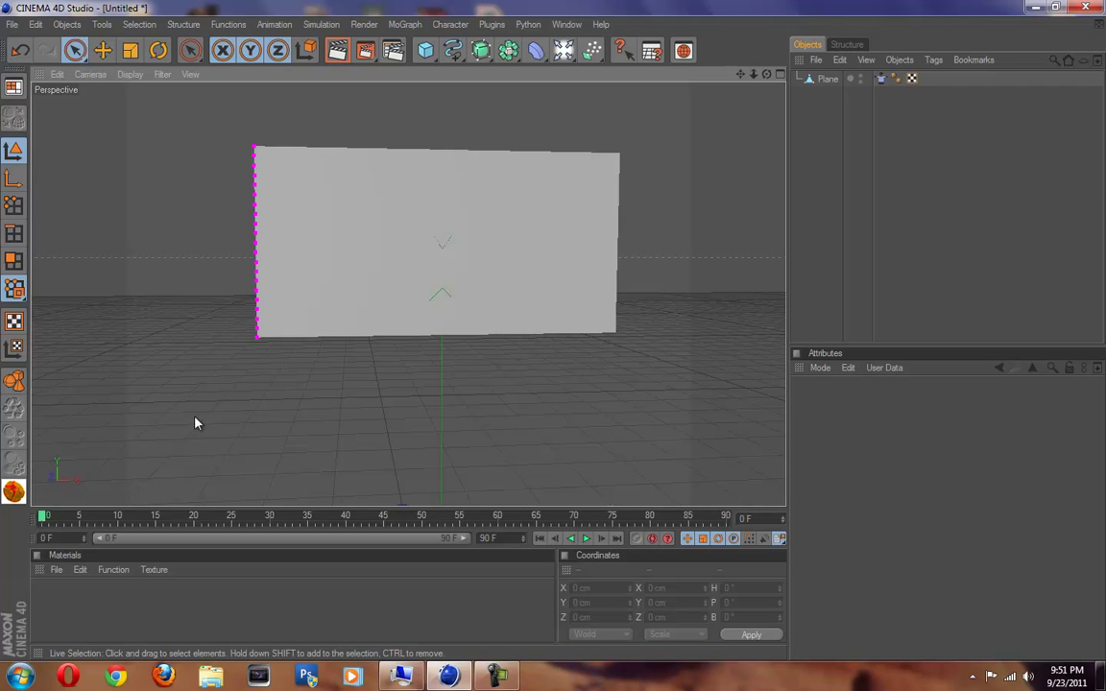
click(828, 80)
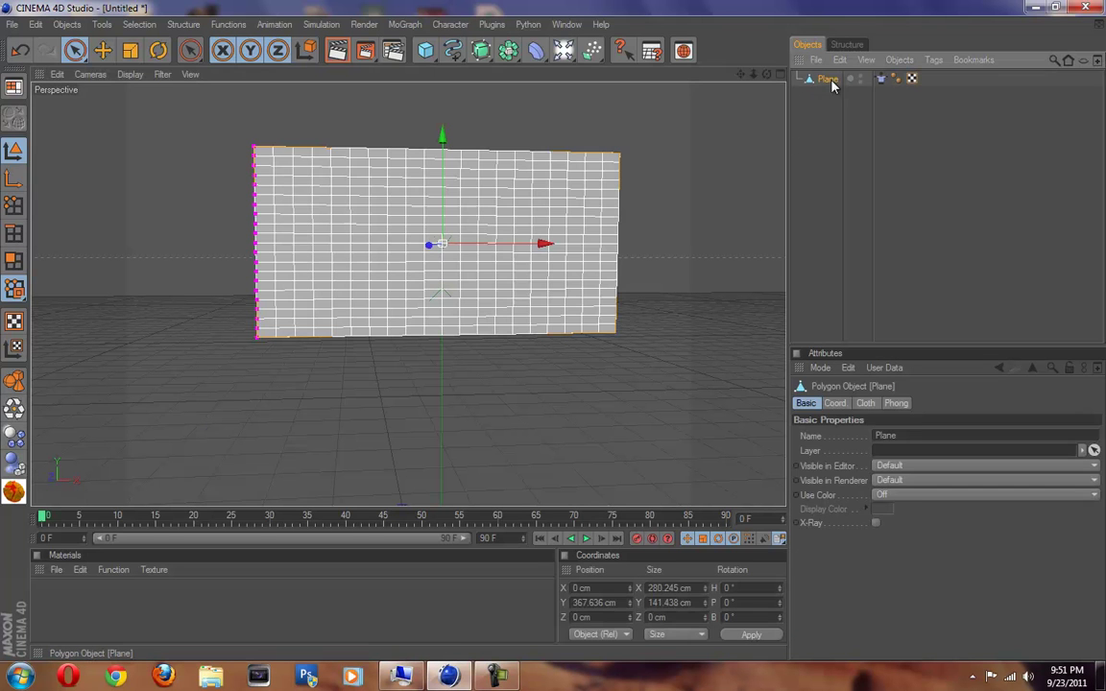
click(880, 79)
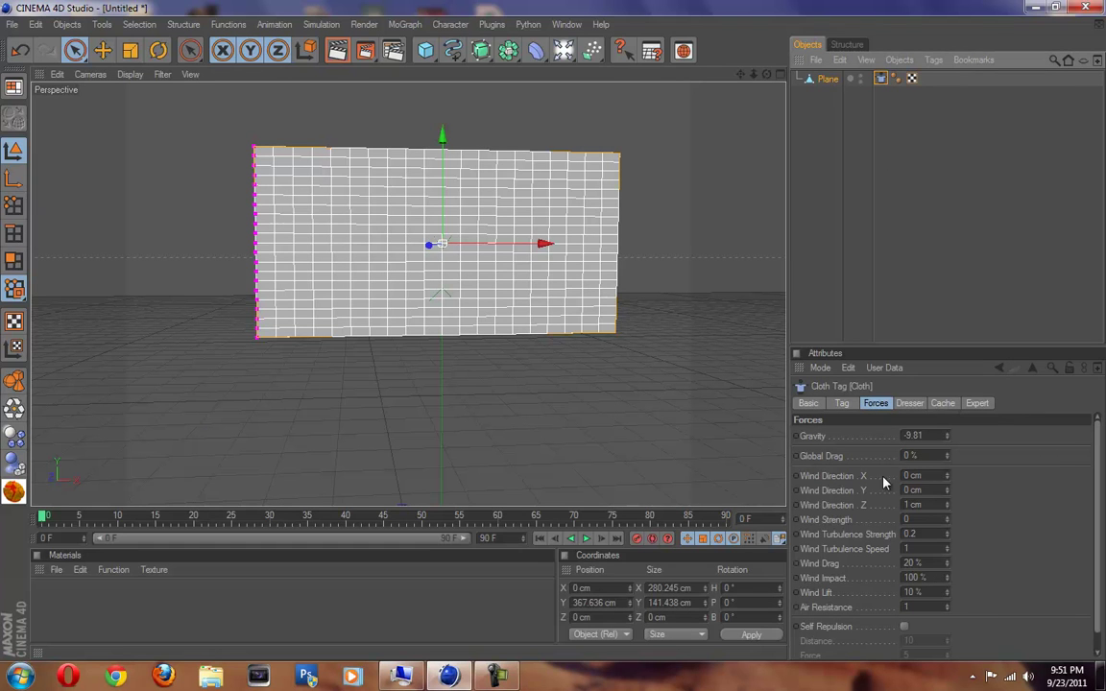
- Set the cloth's Wind Direction X to 10 cm, Wind Strength to 5, and Wind Turbulence Strength to 2
drag(940, 475, 668, 461)
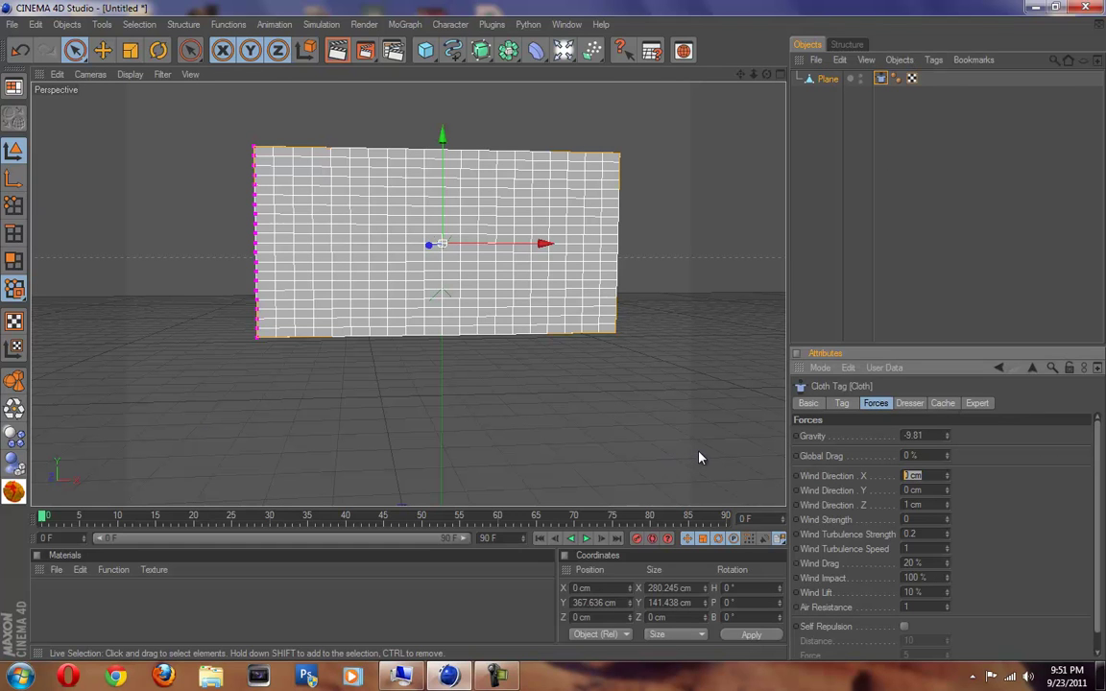
text(10)
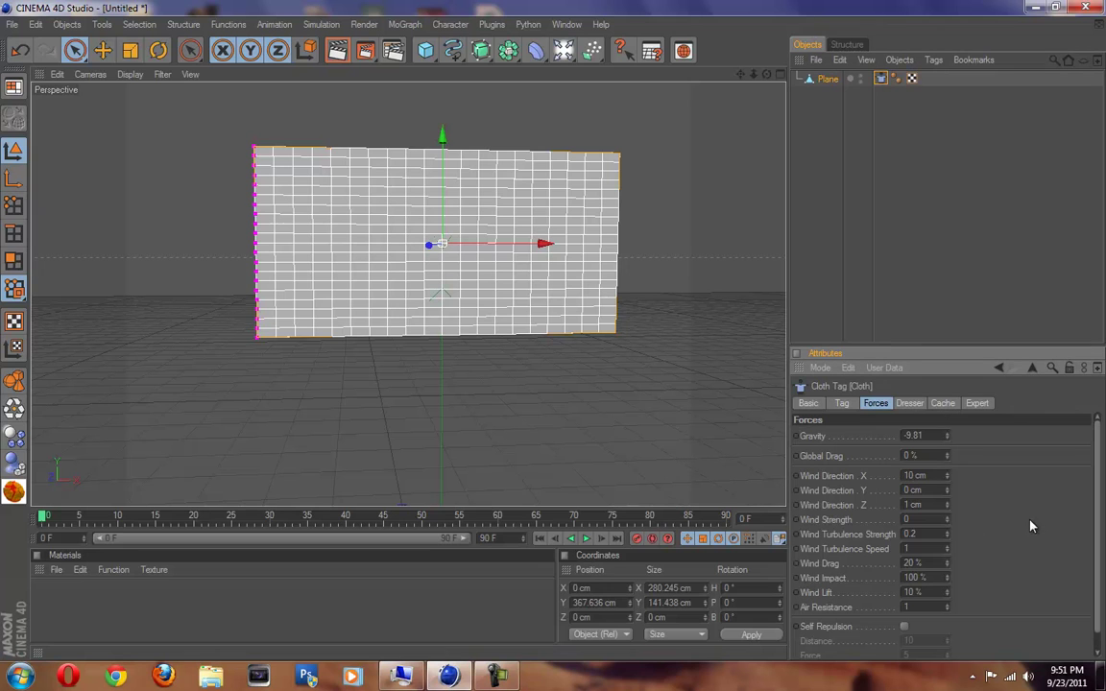
double_click(927, 519)
drag(939, 533, 806, 527)
text(2)
key(Return)
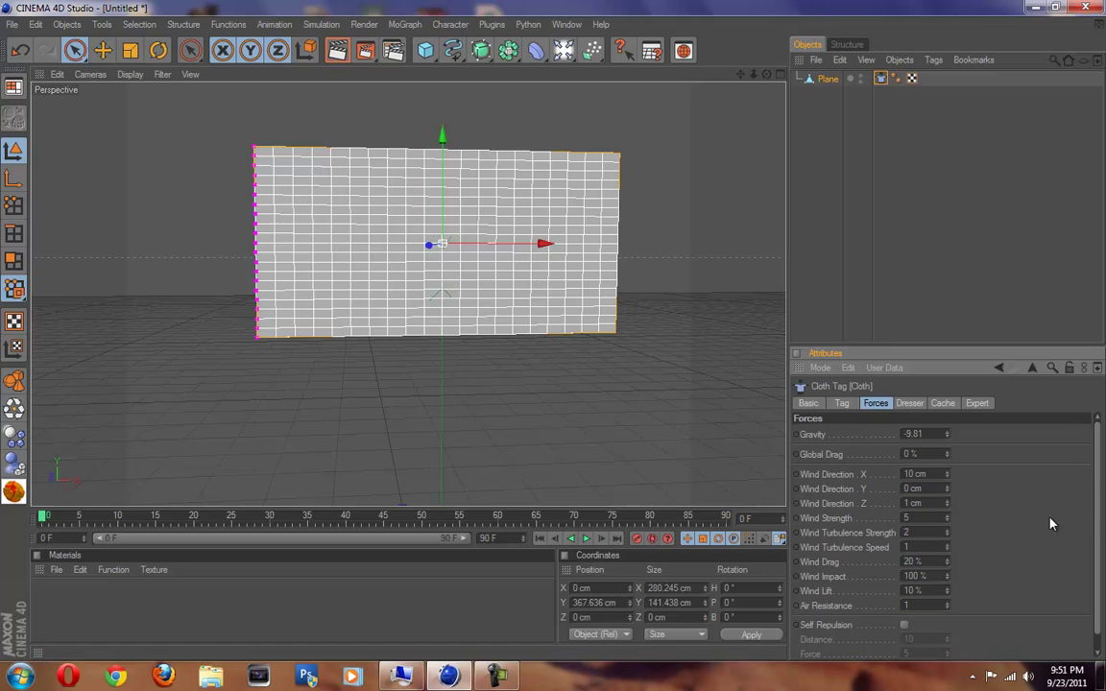
- Play the simulation to check how the wind moves the flag, and rewind to frame 0
click(587, 542)
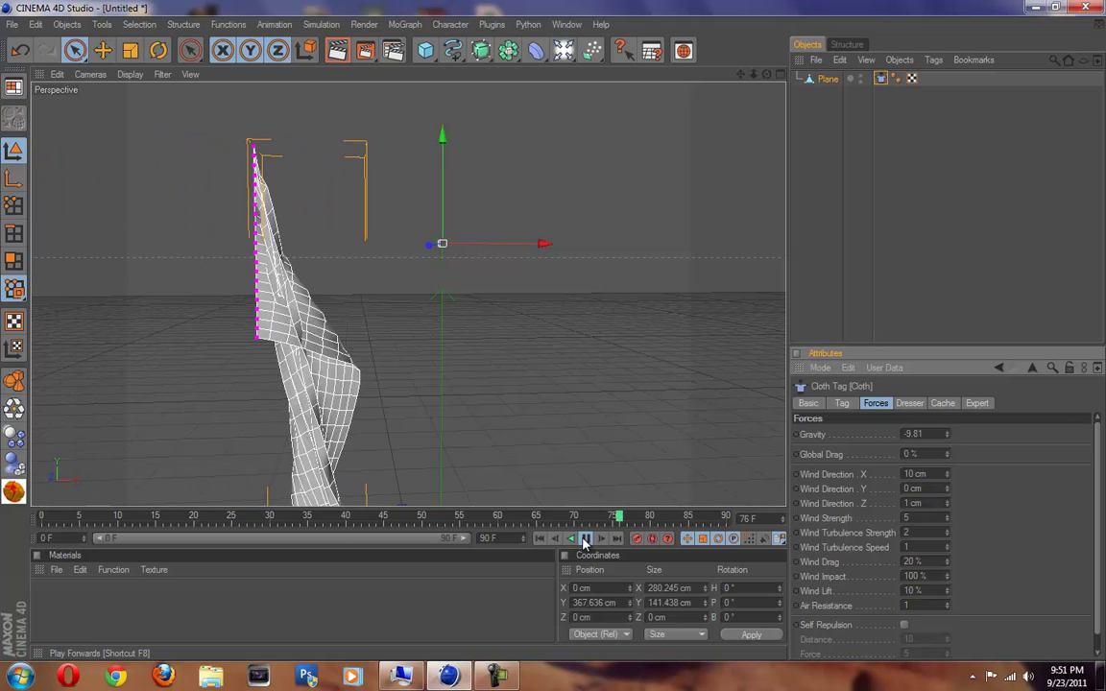
click(587, 541)
click(538, 538)
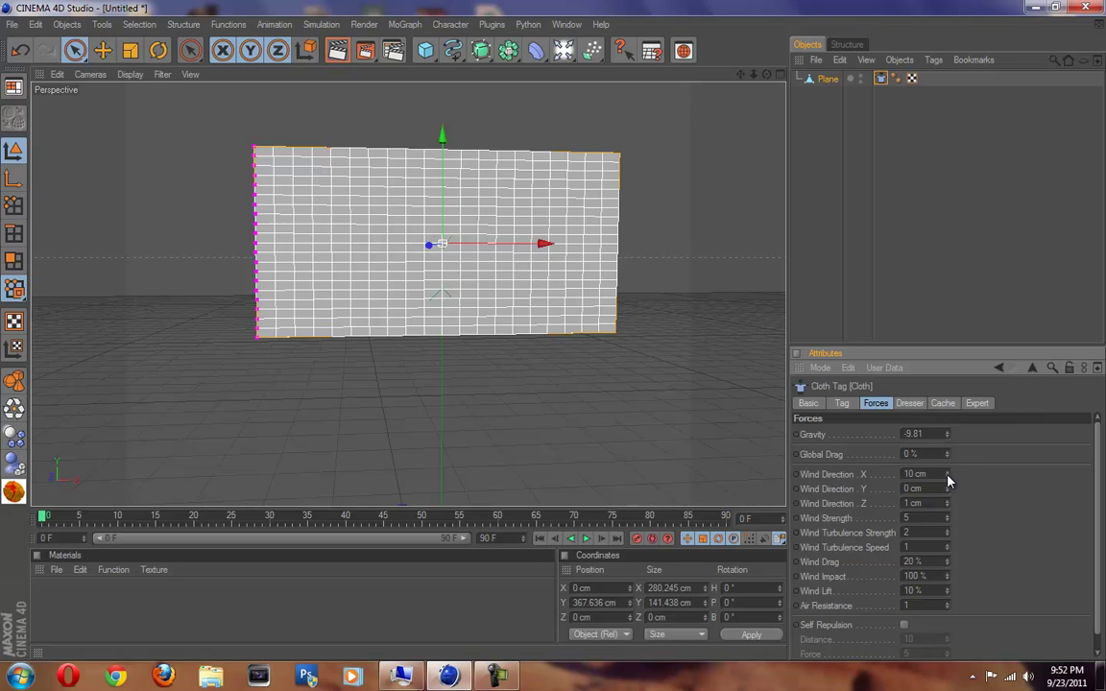
- Set Wind Direction Z to 0 cm and Wind Strength to 8.1, and play the simulation
click(917, 503)
text(0)
key(Return)
drag(947, 520, 947, 515)
click(587, 539)
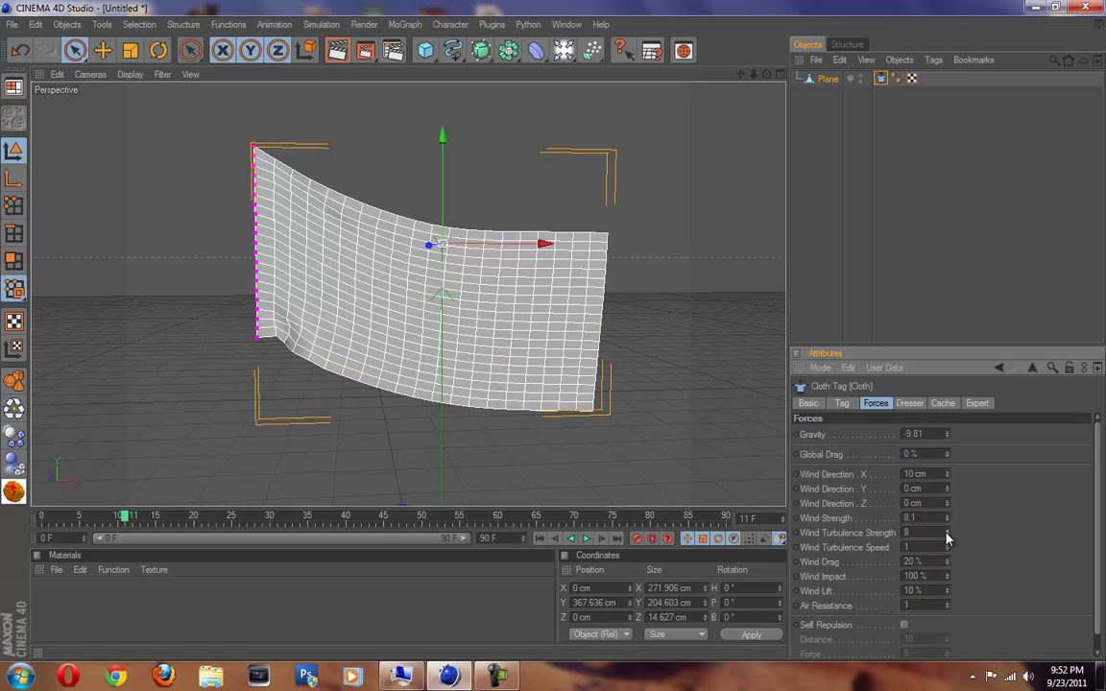
- Try a Wind Strength of 54.9 and replay the simulation from the first frame
drag(946, 535, 946, 480)
click(541, 538)
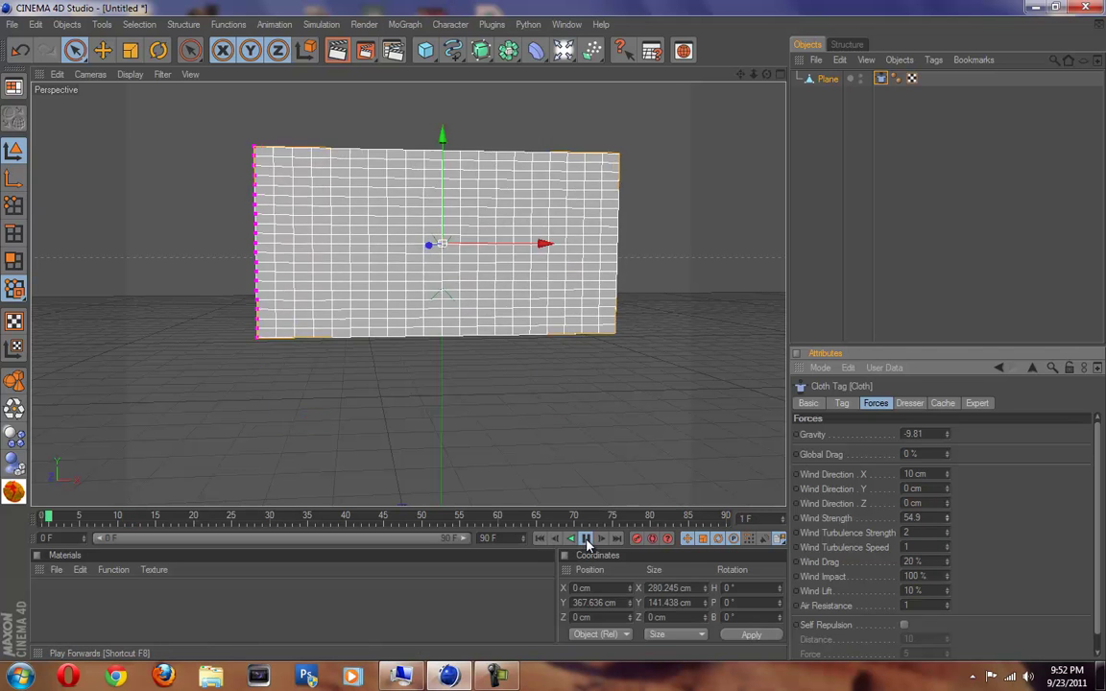
click(585, 538)
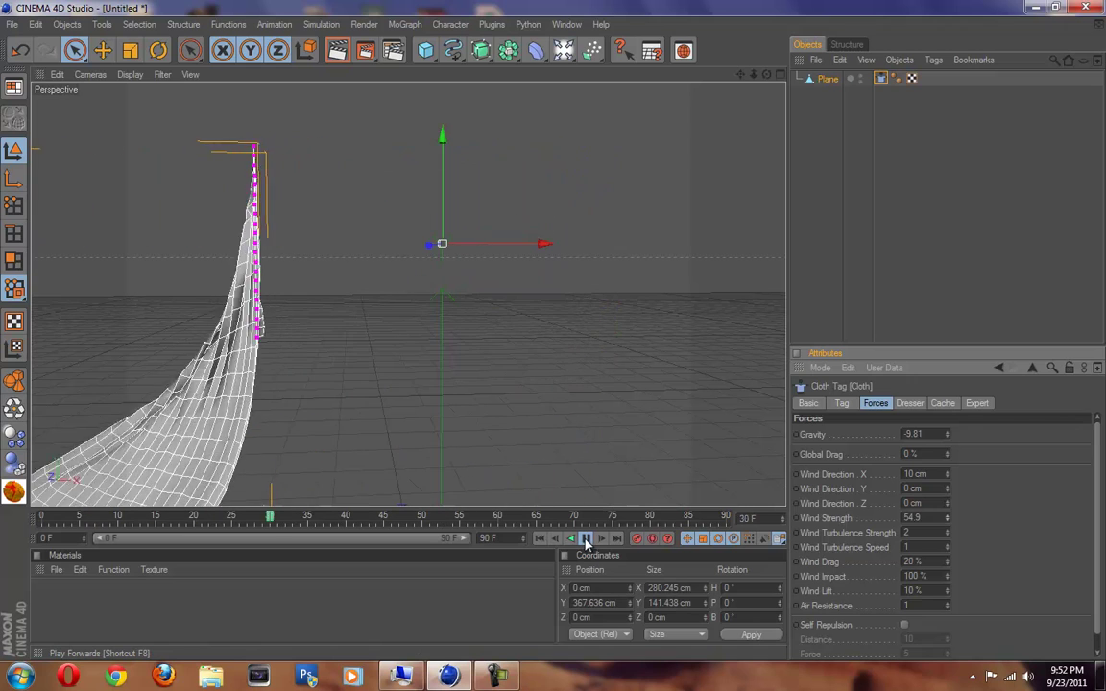
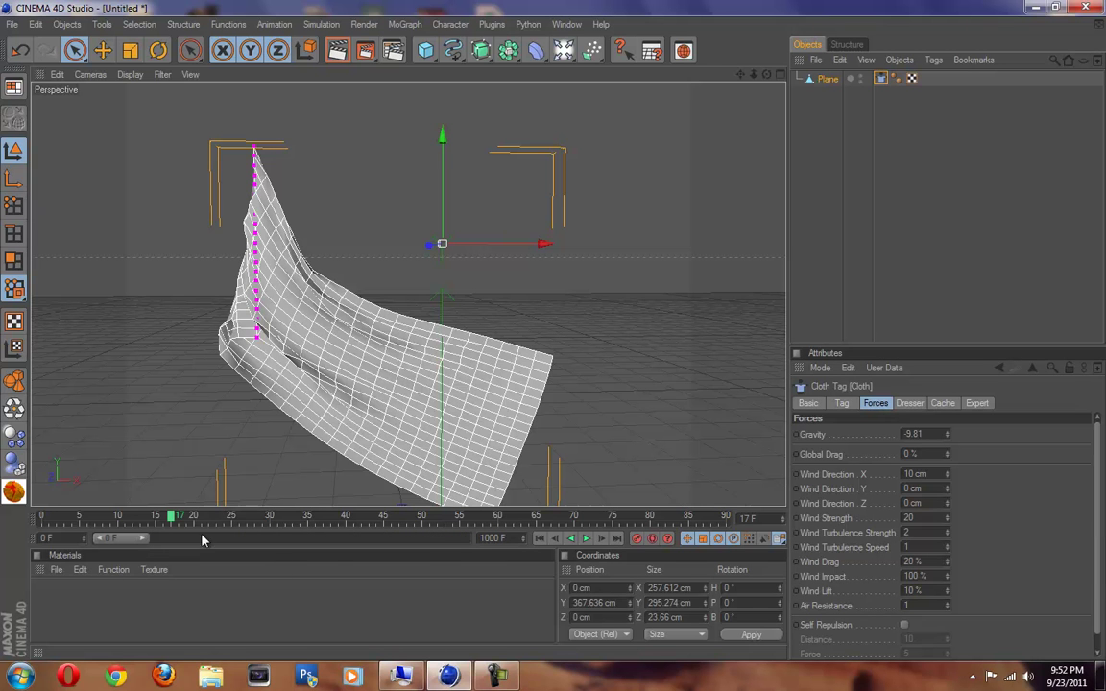
- Replay the flag simulation from the start, pause it at frame 170 to examine the cloth, and rewind to frame 0
click(541, 540)
click(586, 539)
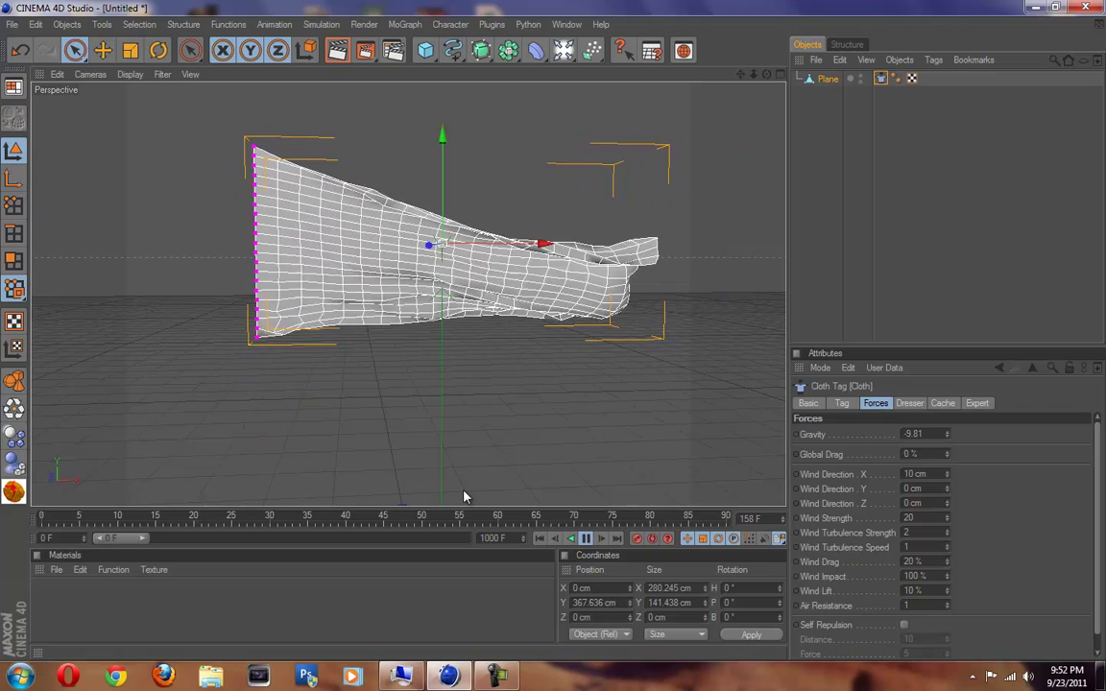
click(586, 541)
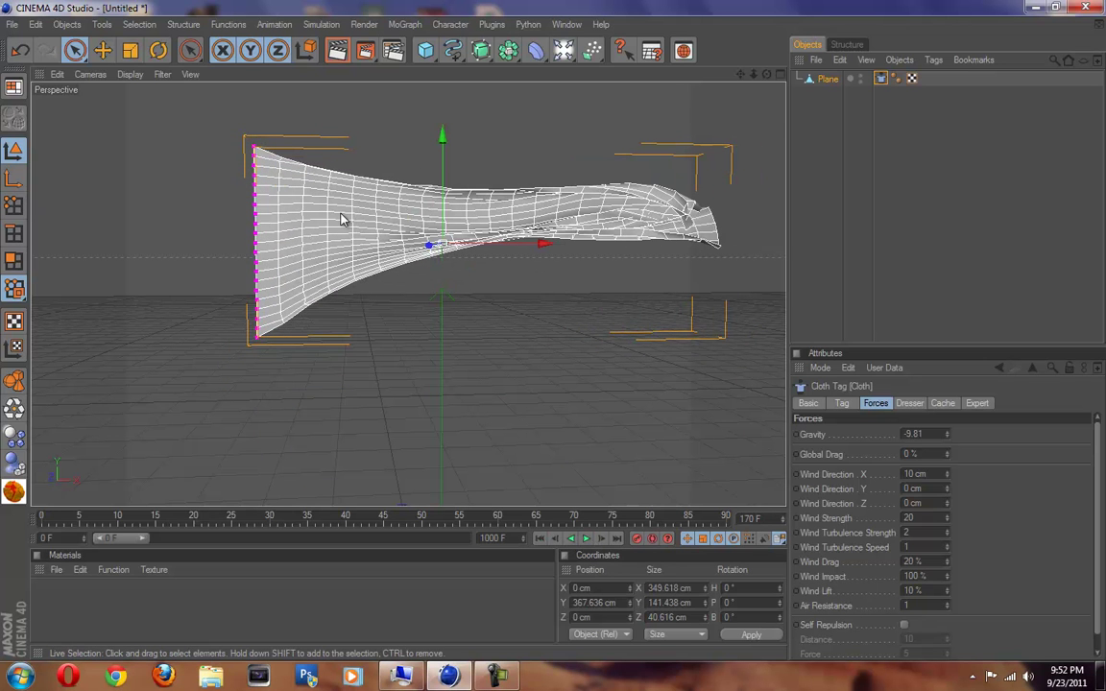
click(541, 539)
- Set the Cloth tag's Flexion to 5 % and play the simulation to frame 128
click(842, 404)
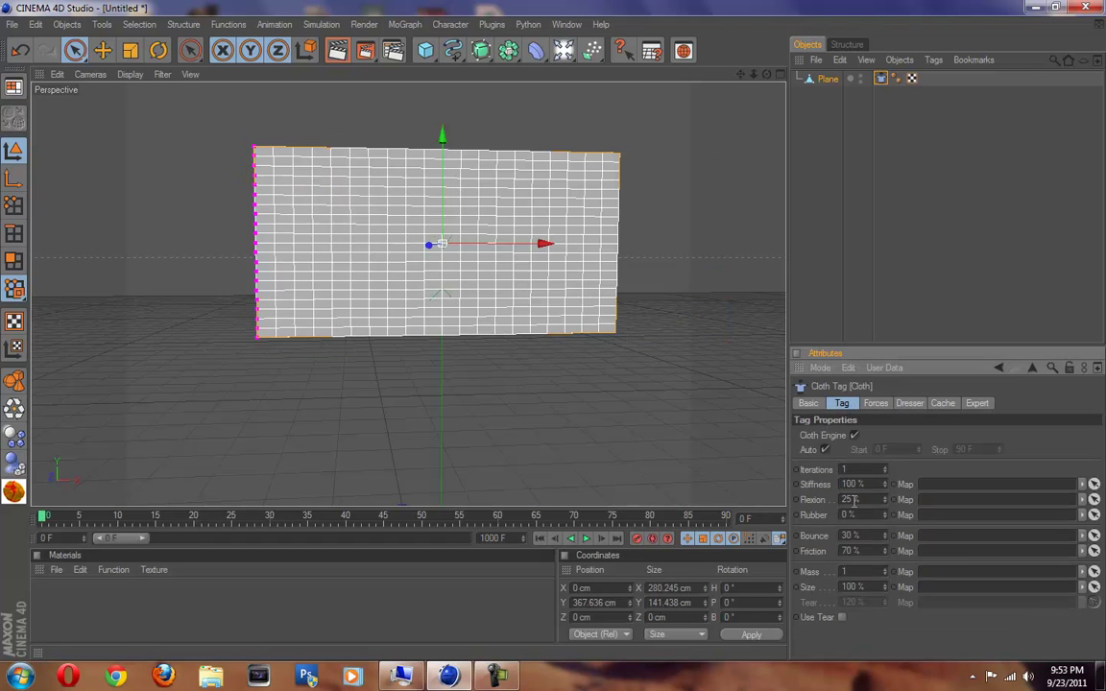
drag(884, 500, 885, 501)
click(590, 539)
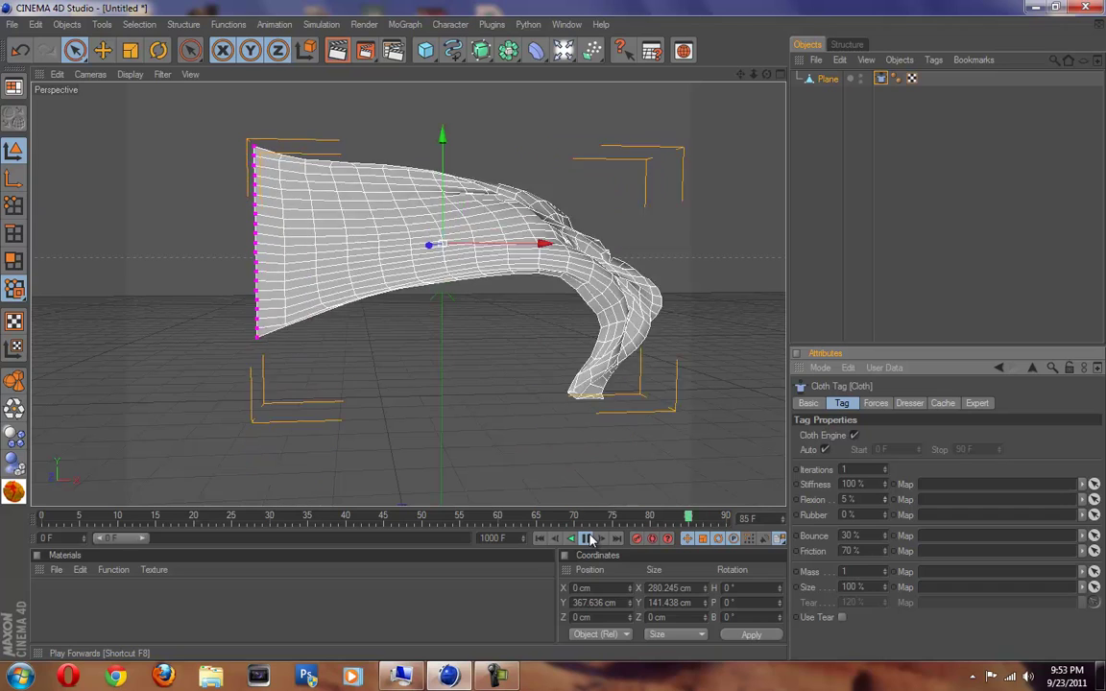
click(588, 539)
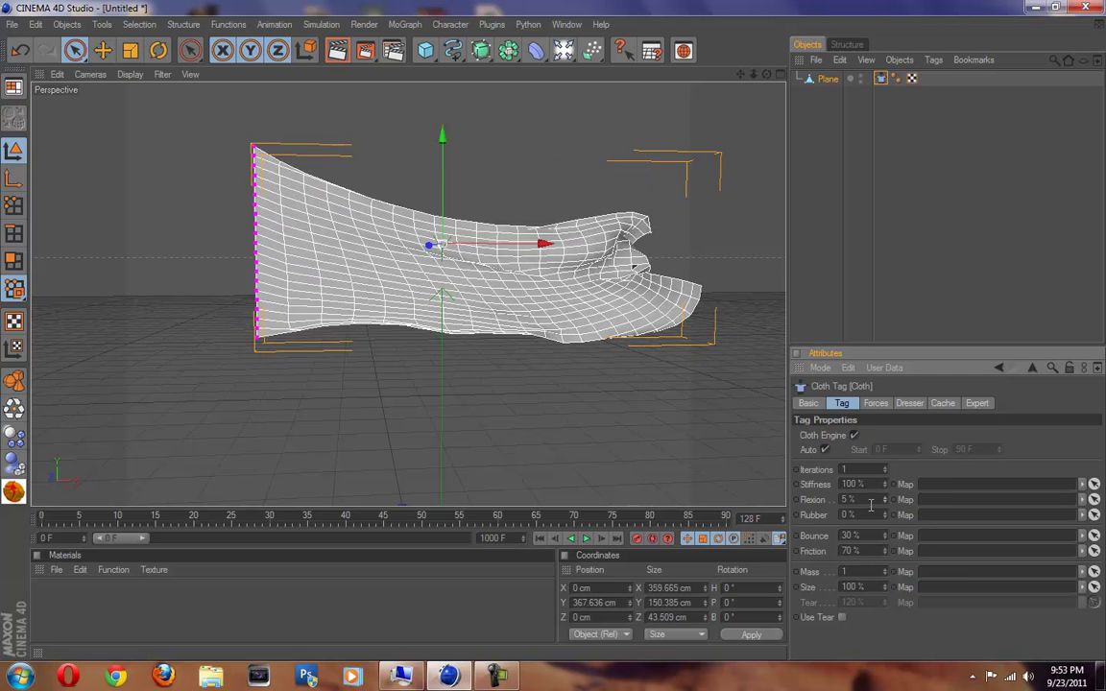
- Set the cloth's Flexion to 1 % and run the simulation from the start to frame 176
text(1)
key(Return)
click(589, 539)
click(539, 540)
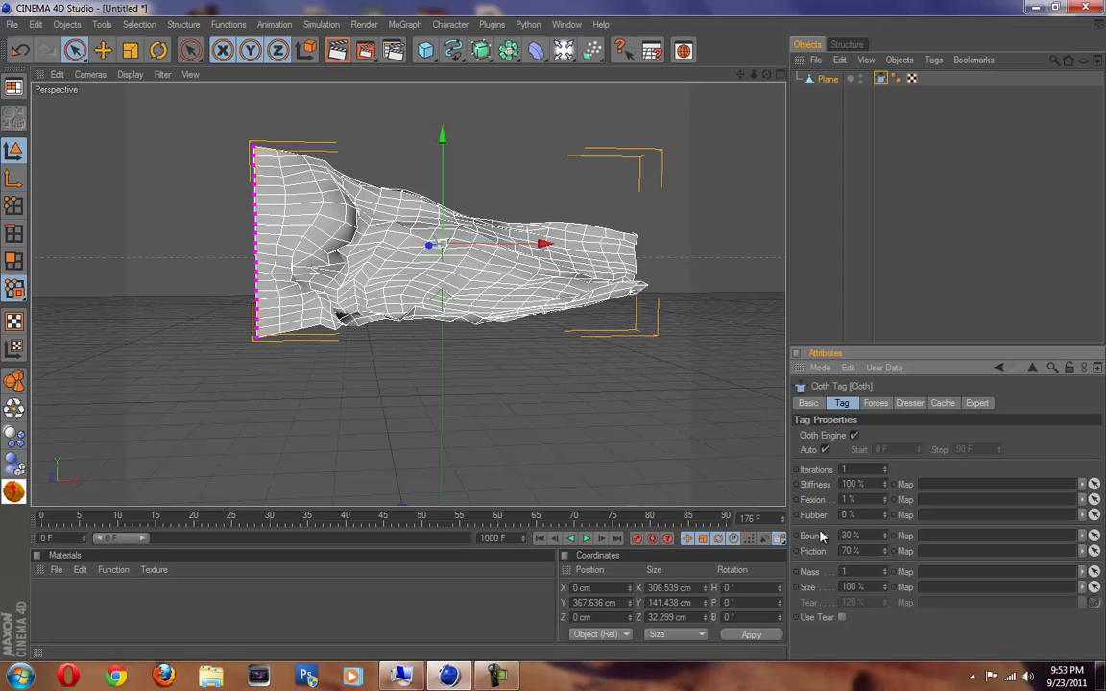
- Set the cloth's Bounce to 12 % and replay the simulation from the start to frame 129
drag(886, 537, 885, 537)
click(542, 540)
click(585, 541)
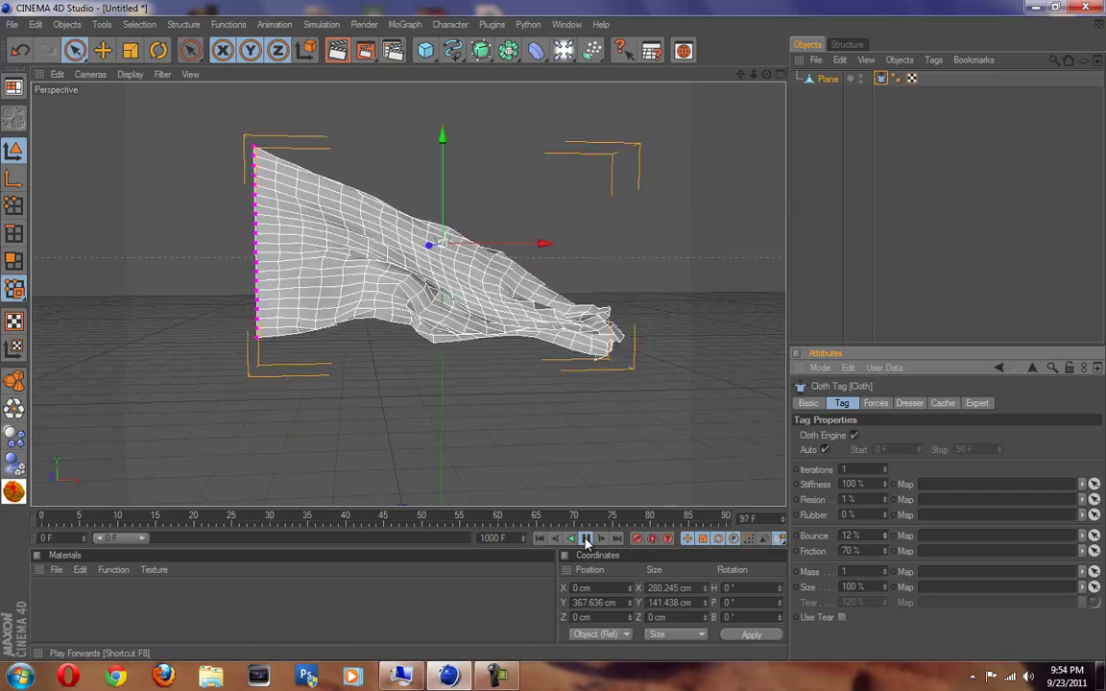
click(588, 540)
- Set the Cloth tag's Wind Strength to 15 and replay the simulation from the start to frame 155
click(909, 403)
click(875, 403)
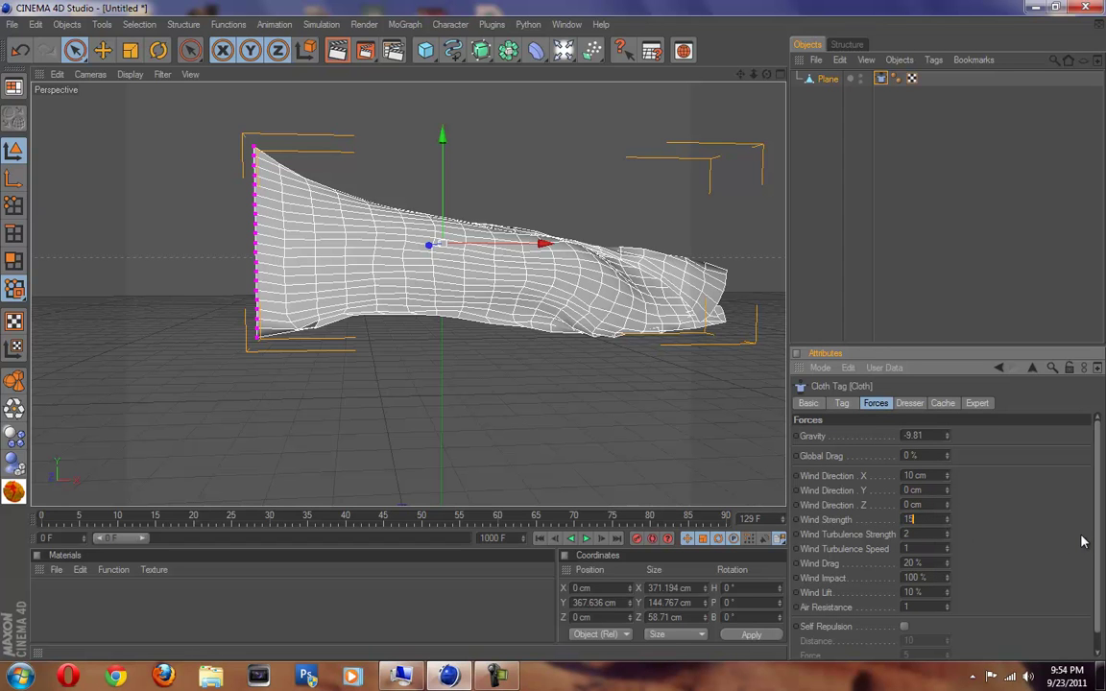
click(541, 538)
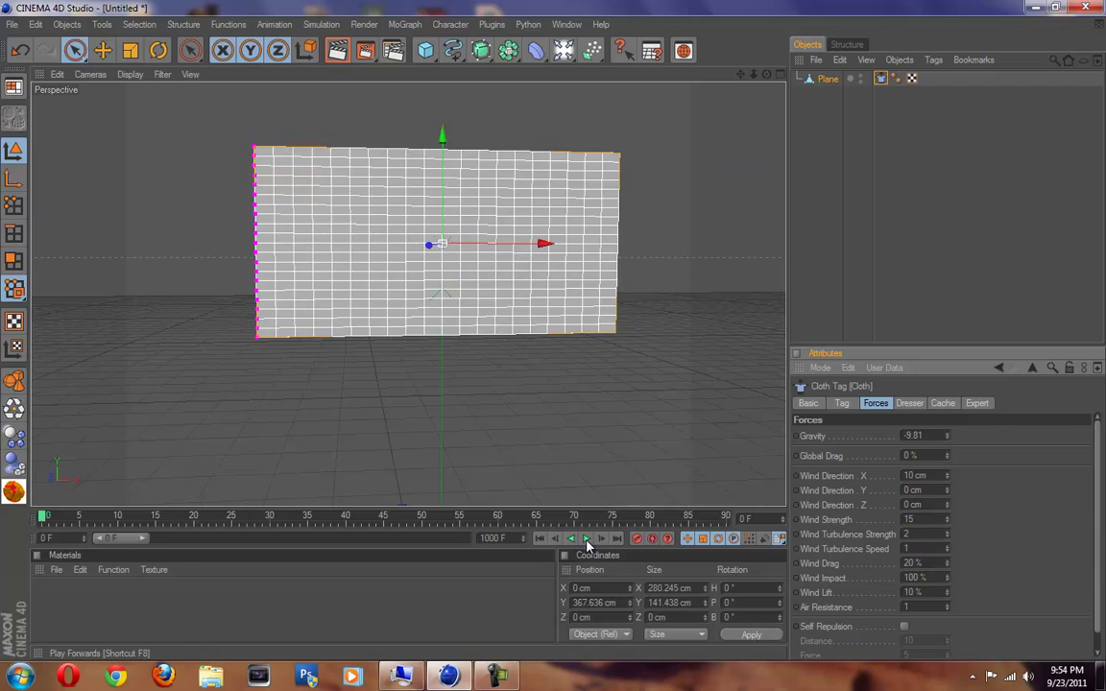
click(585, 539)
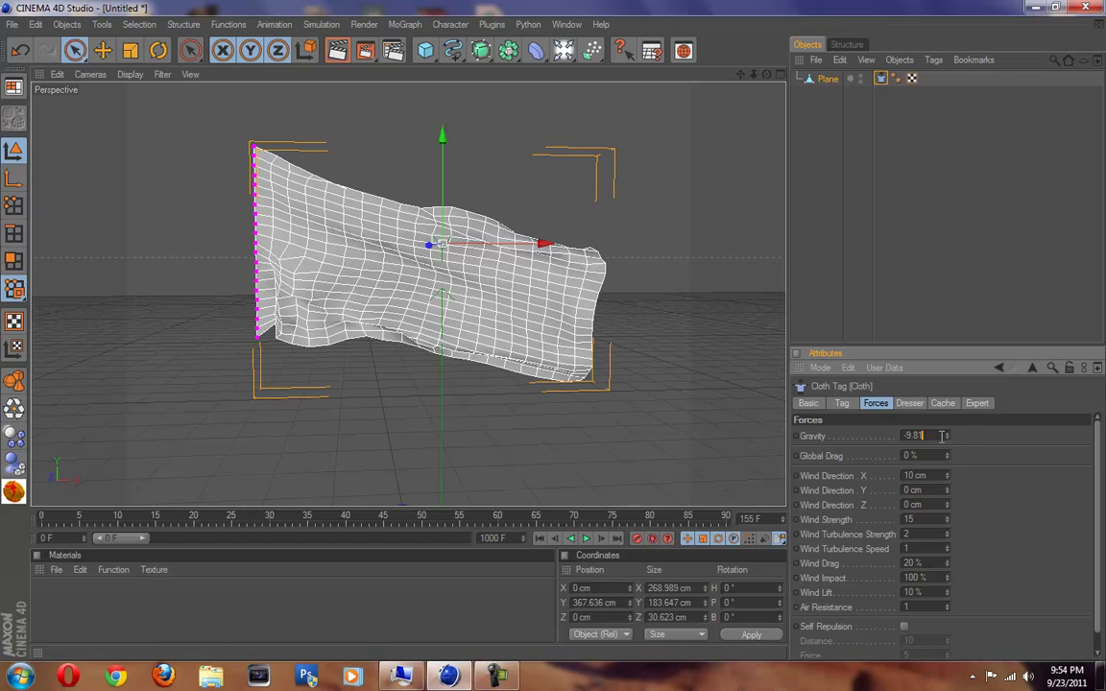
- Set the cloth's Gravity to -5.61 and Wind Direction Y to 3.1 cm
drag(947, 439, 947, 436)
drag(948, 439, 944, 436)
click(946, 488)
click(946, 488)
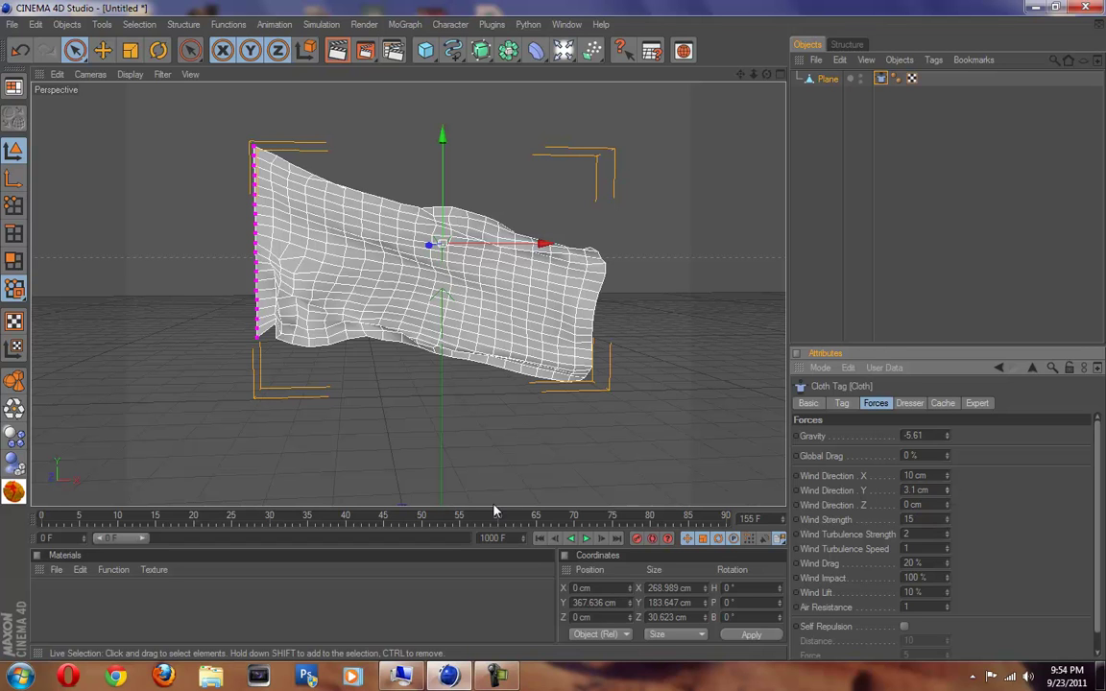
- Replay the simulation from the start, render the view at frame 109, and inspect the flag from another angle
click(539, 538)
click(586, 538)
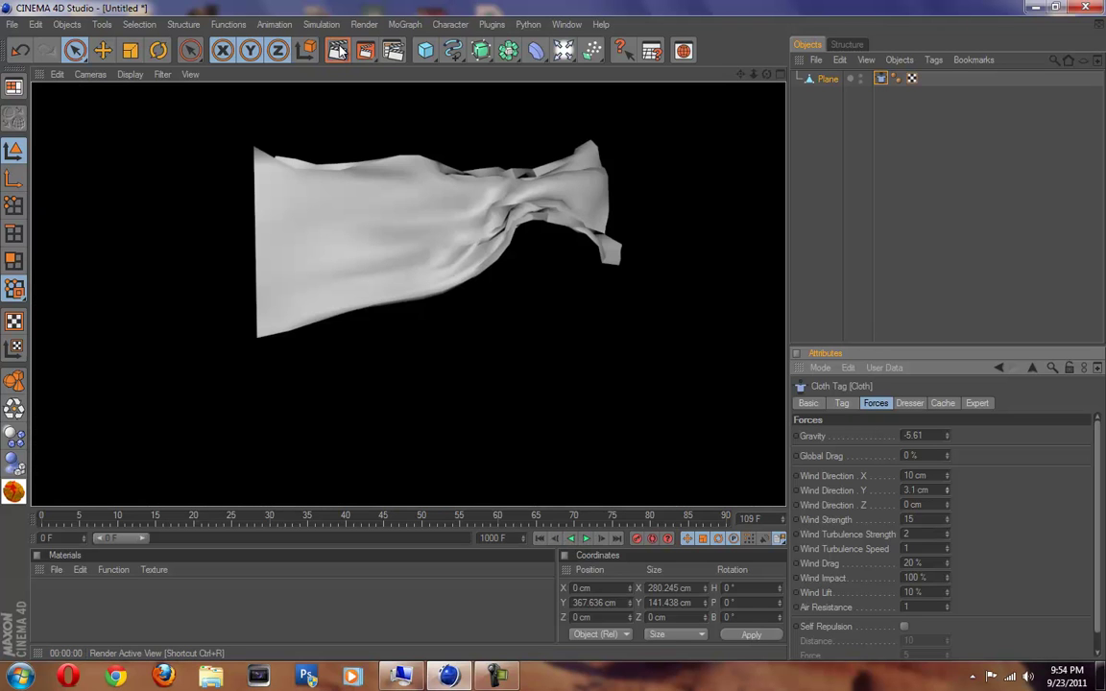
click(459, 289)
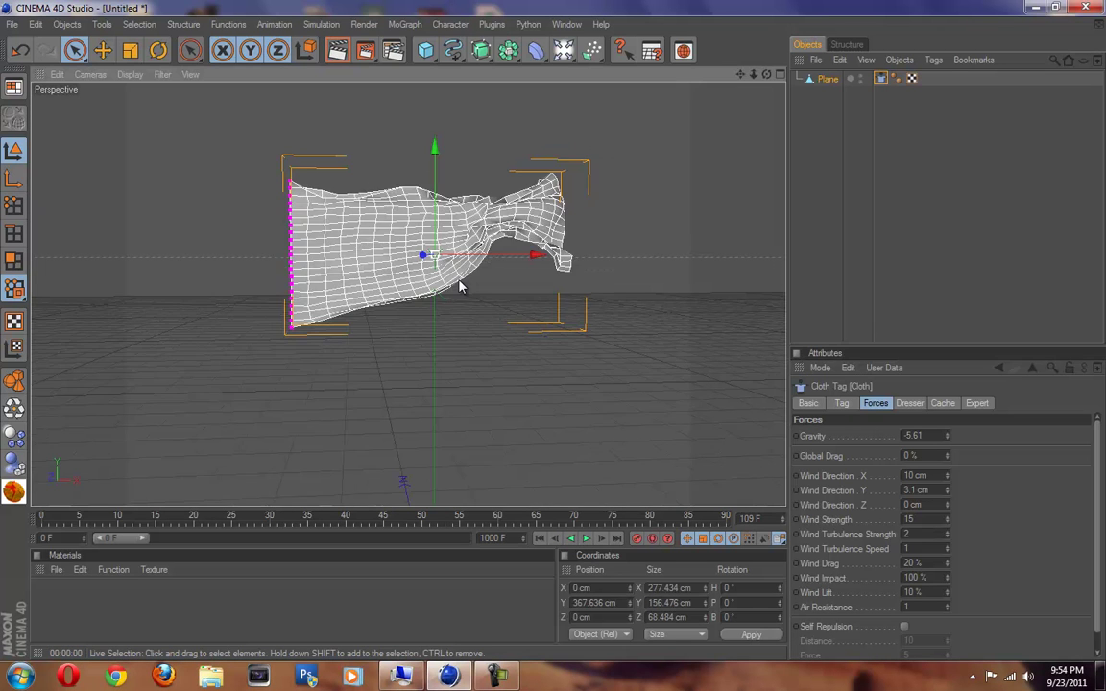
alt+drag(457, 291, 555, 337)
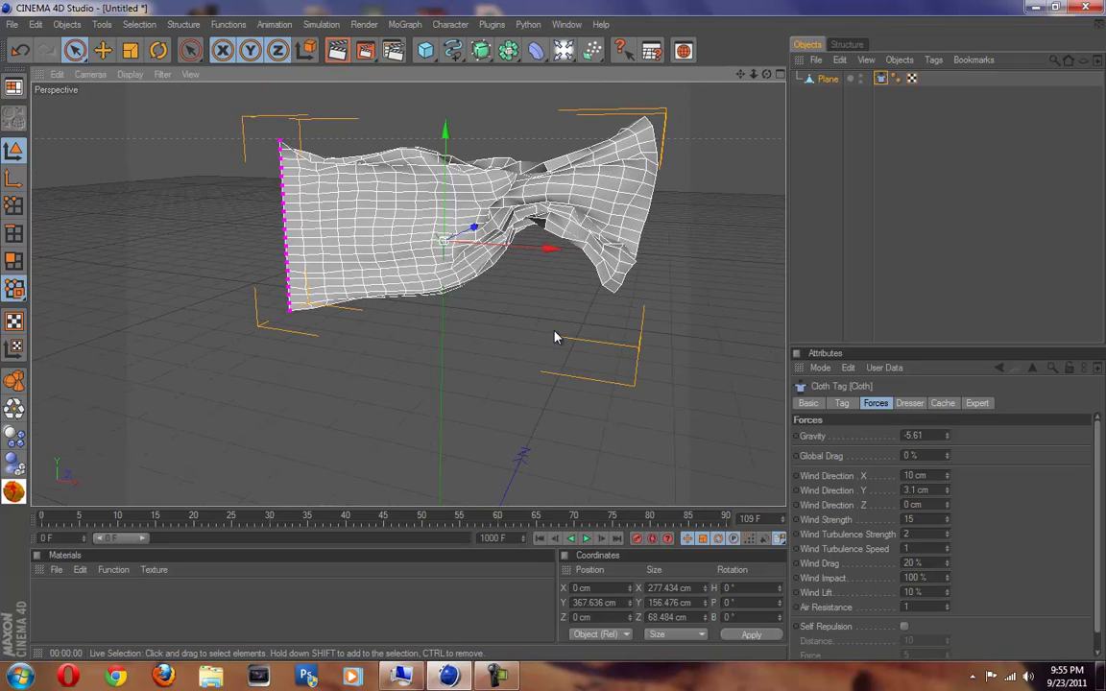
- Set the cloth's Air Resistance to 3.4 and replay the simulation from the start to frame 156
click(947, 609)
click(948, 605)
click(948, 604)
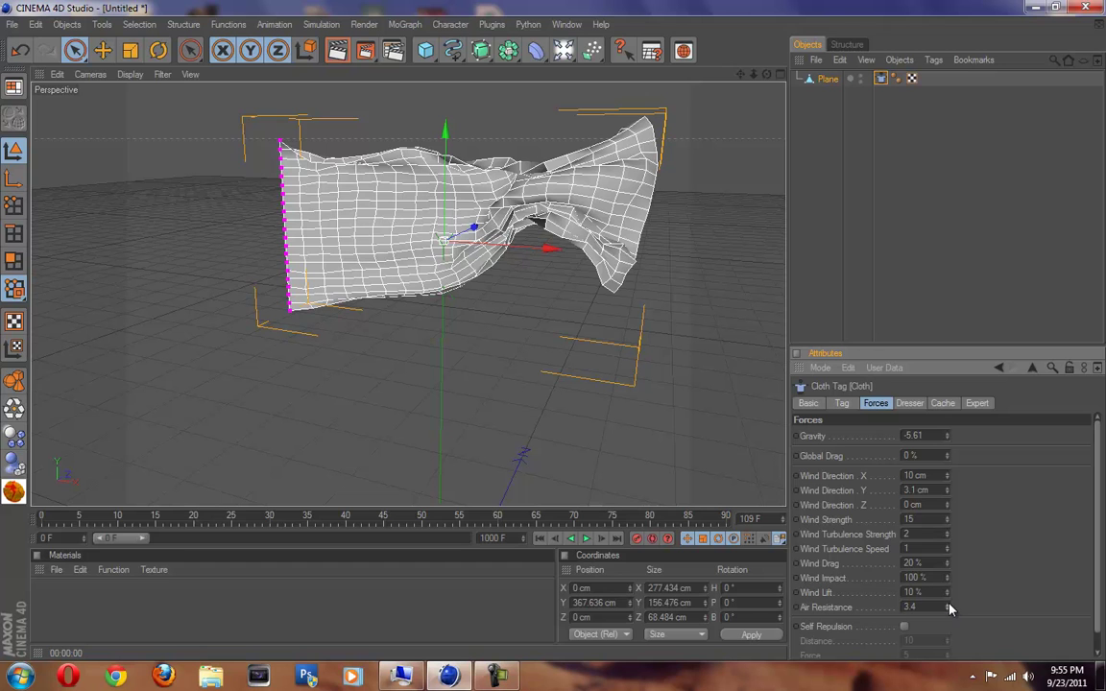
click(539, 539)
click(585, 538)
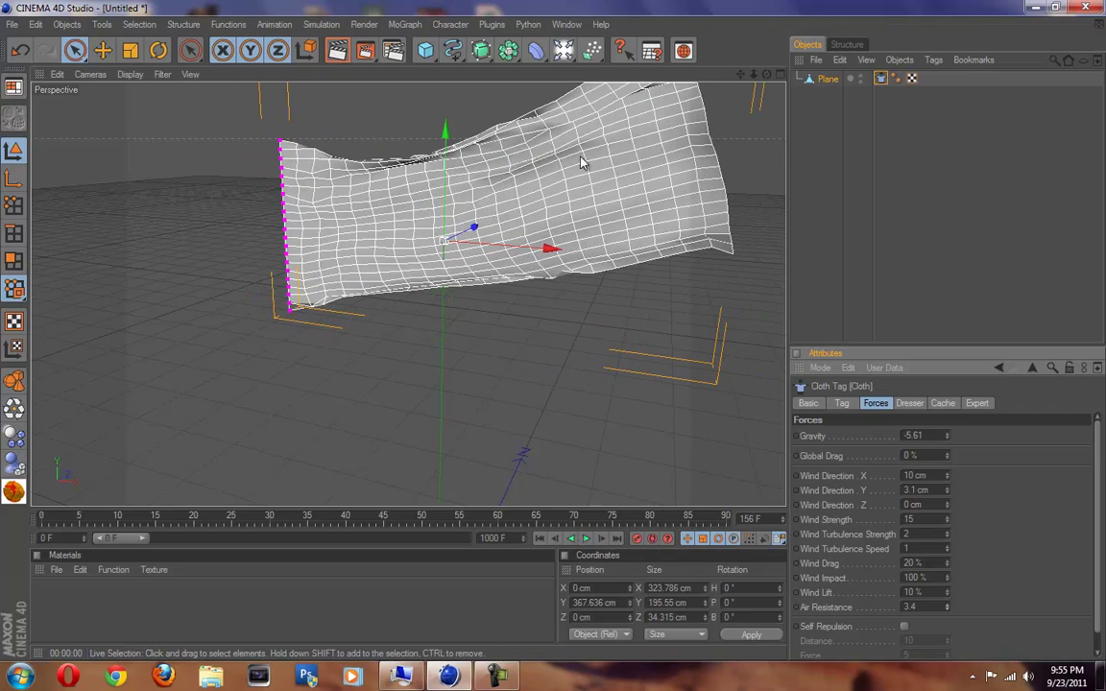
- Set the Cloth tag's Size to 82 % and replay the simulation from the start to frame 193
click(841, 404)
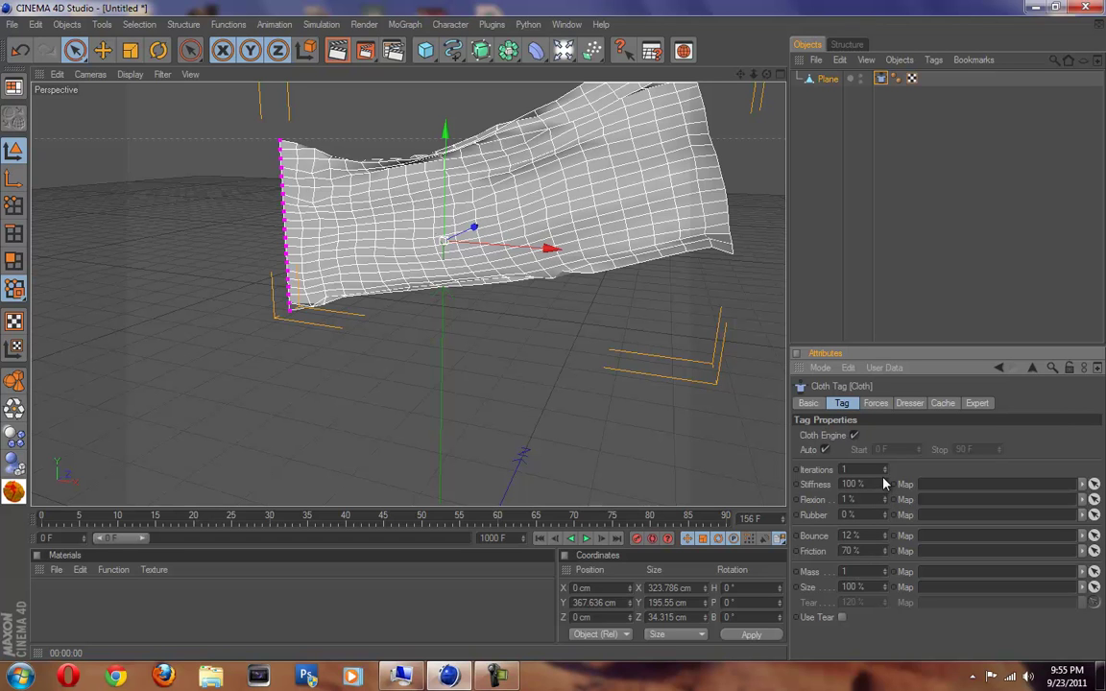
drag(884, 587, 886, 593)
click(540, 540)
click(586, 540)
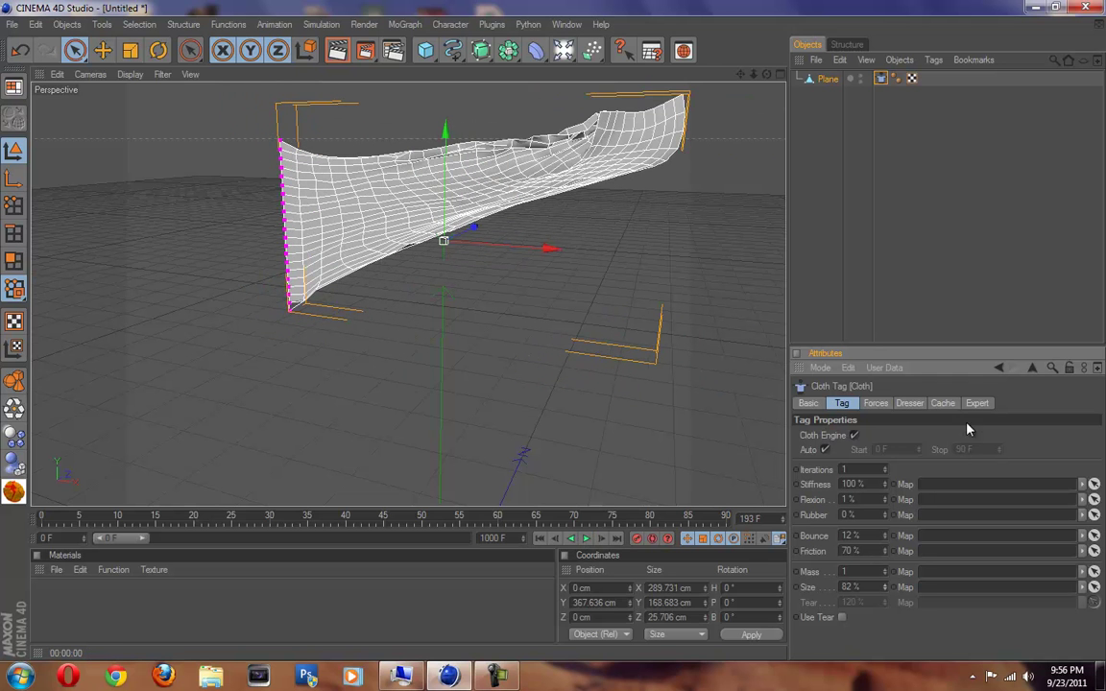
- Set the cloth's Wind Strength to 10, Wind Impact to 70 % and Wind Lift to 22 %, and replay the simulation to frame 154
click(877, 404)
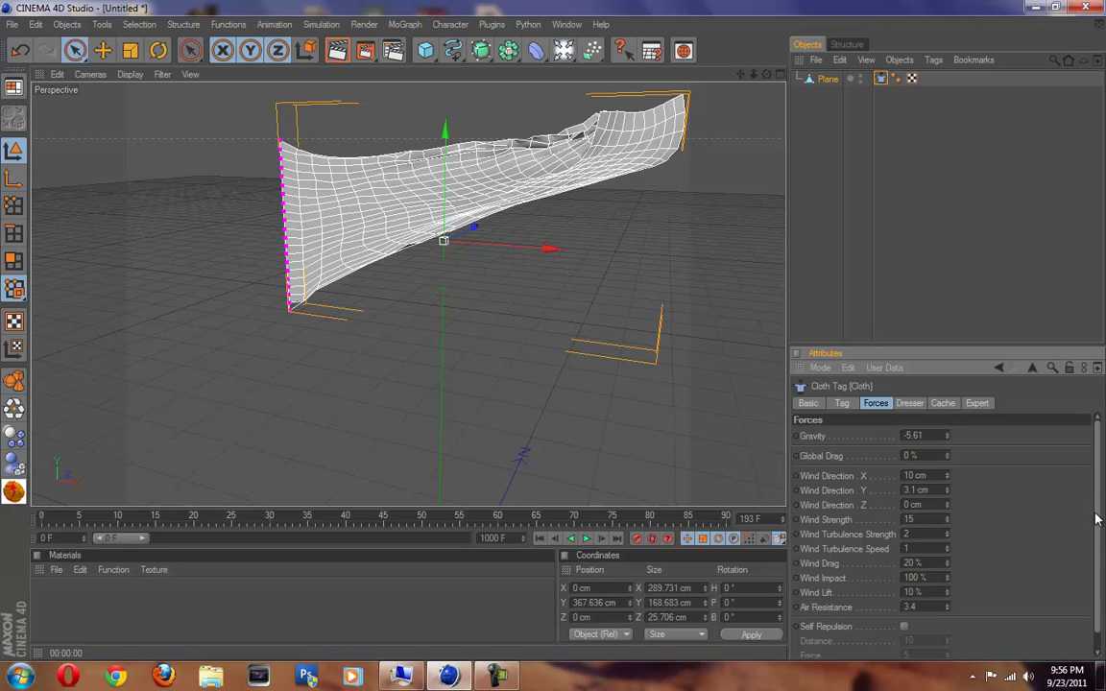
mouse_move(1099, 525)
mouse_down()
mouse_move(1102, 548)
mouse_move(1101, 501)
mouse_up()
click(926, 519)
drag(947, 581, 947, 596)
click(540, 543)
click(584, 538)
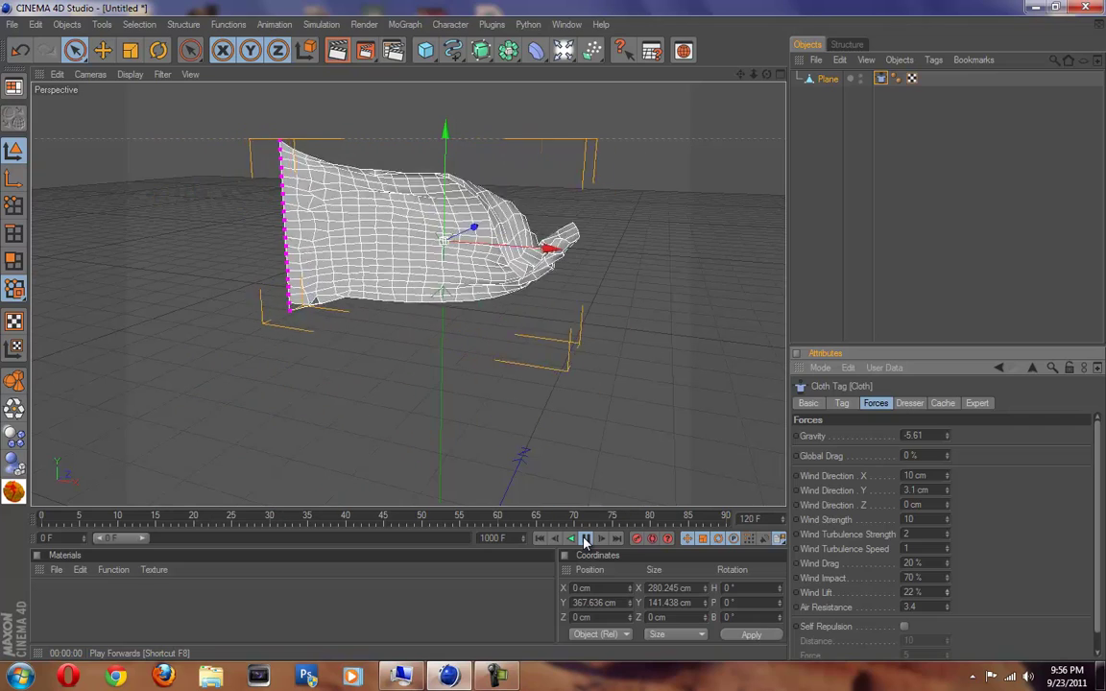
click(584, 539)
- Add a HyperNURBS object and make the flag plane its child to smooth the cloth
alt+drag(417, 407, 554, 337)
mouse_move(394, 337)
alt+right_down()
mouse_move(389, 323)
mouse_move(395, 345)
alt+right_up()
scroll(395, 339, down, 5)
scroll(395, 339, up, 6)
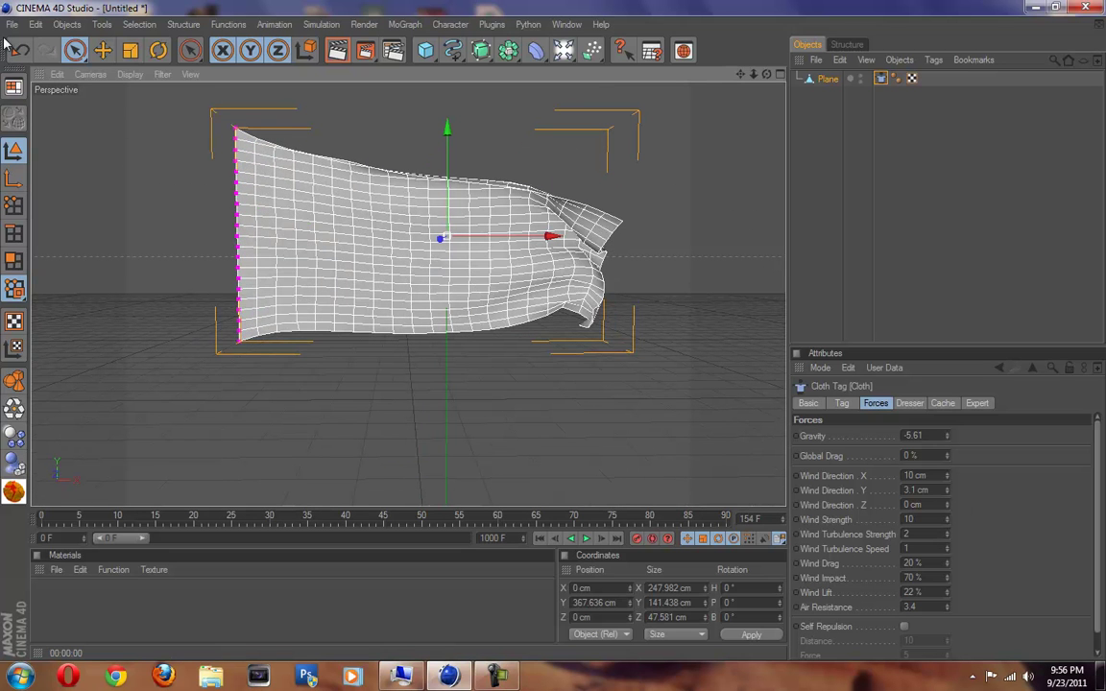
alt+click(485, 52)
drag(829, 93, 843, 81)
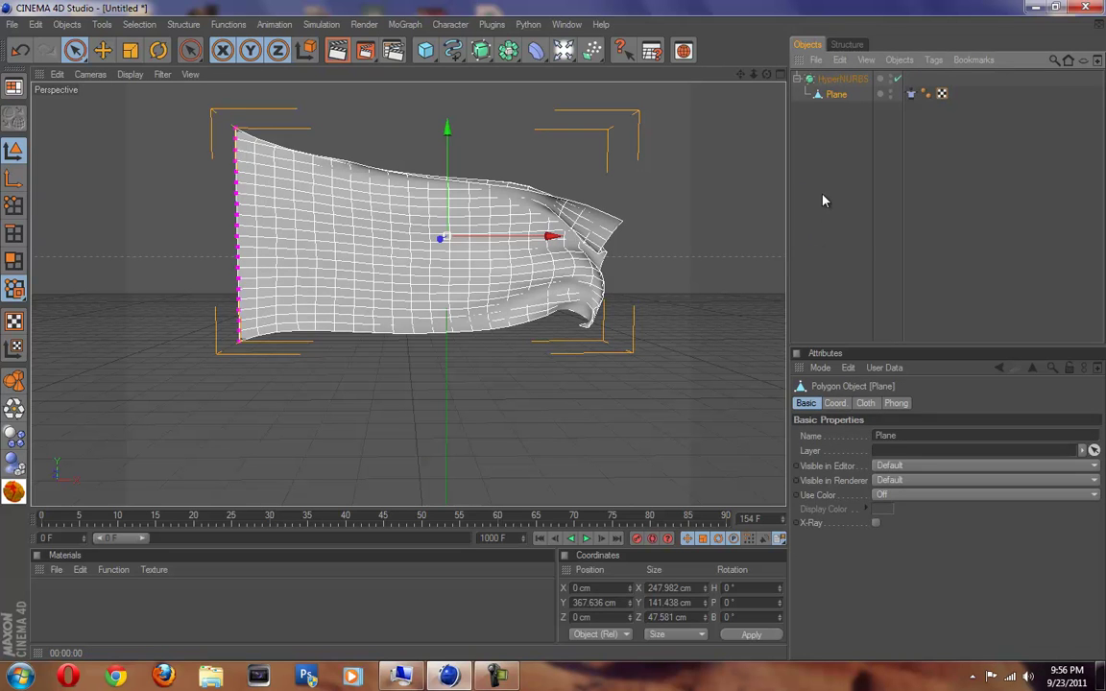
- Render the view of the smoothed flag and replay the simulation from the start to frame 205
click(822, 185)
click(837, 78)
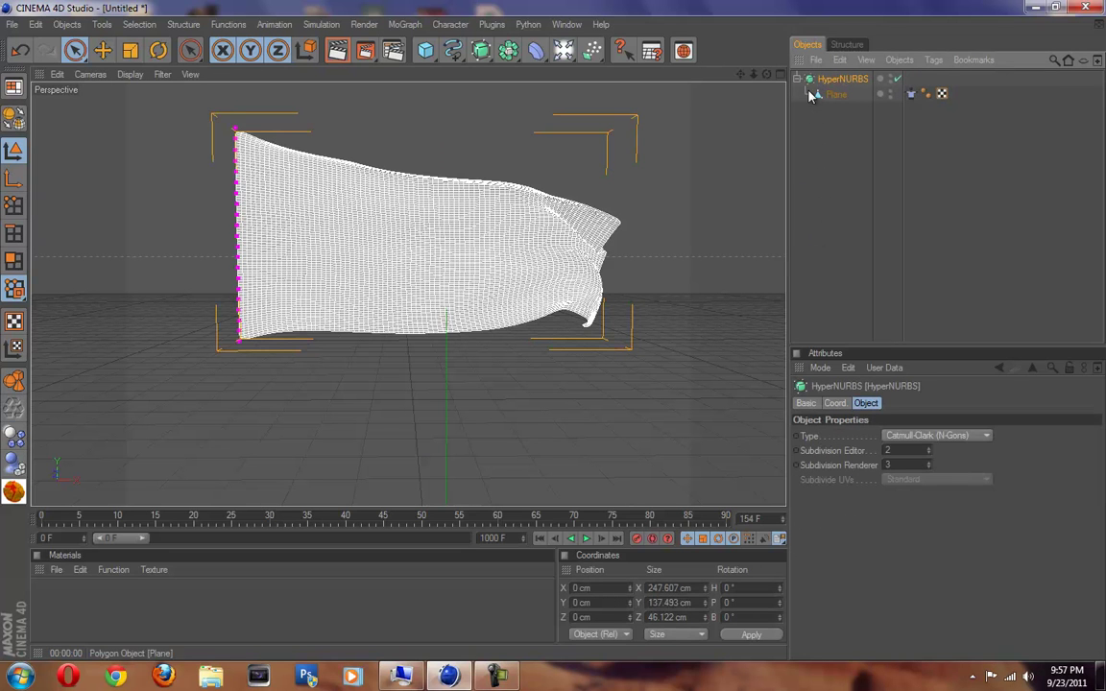
click(831, 160)
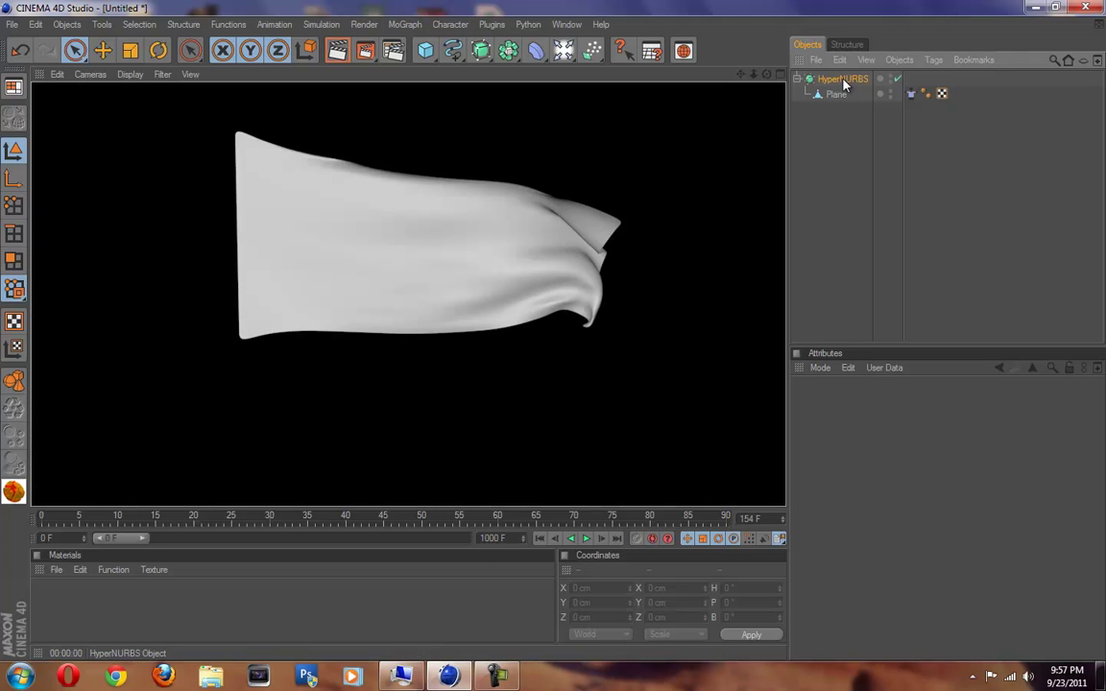
click(844, 83)
click(821, 171)
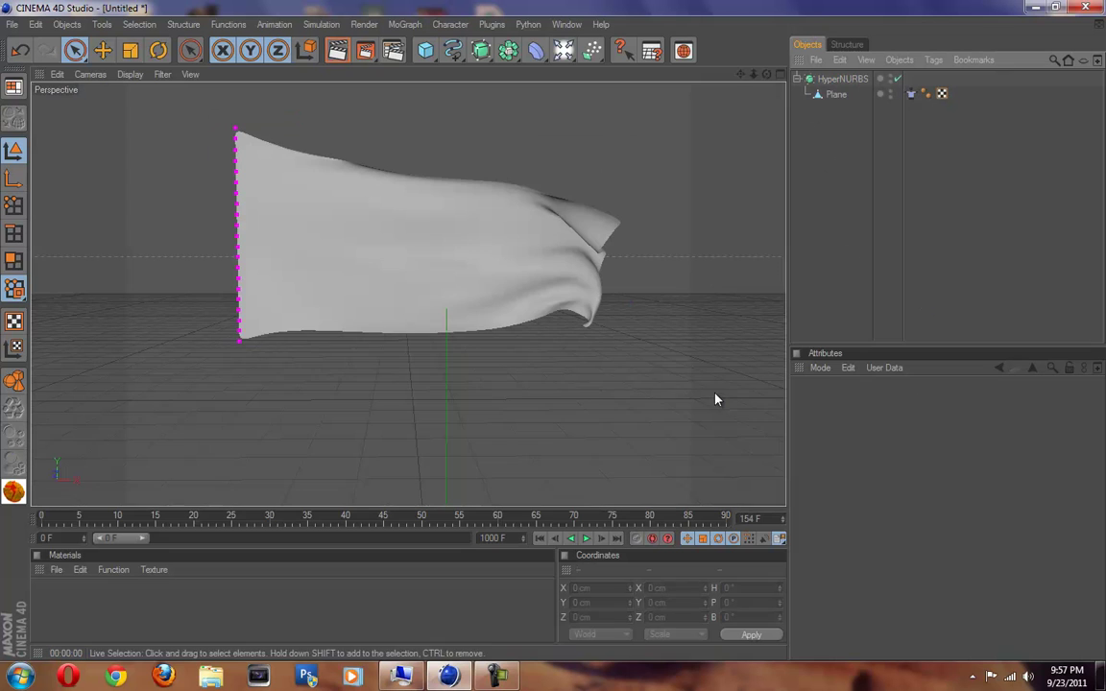
click(542, 538)
click(581, 540)
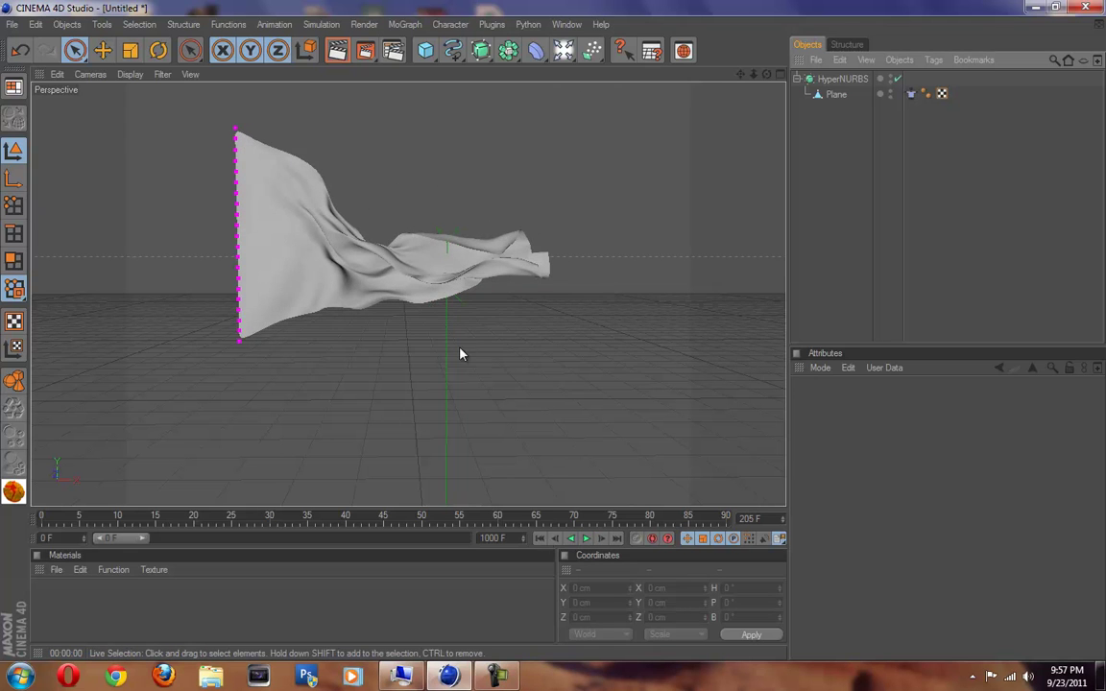
- Add a cylinder for the flagpole and reduce its radius to about 8.8 cm
scroll(465, 352, down, 3)
scroll(462, 411, down, 4)
scroll(463, 411, up, 6)
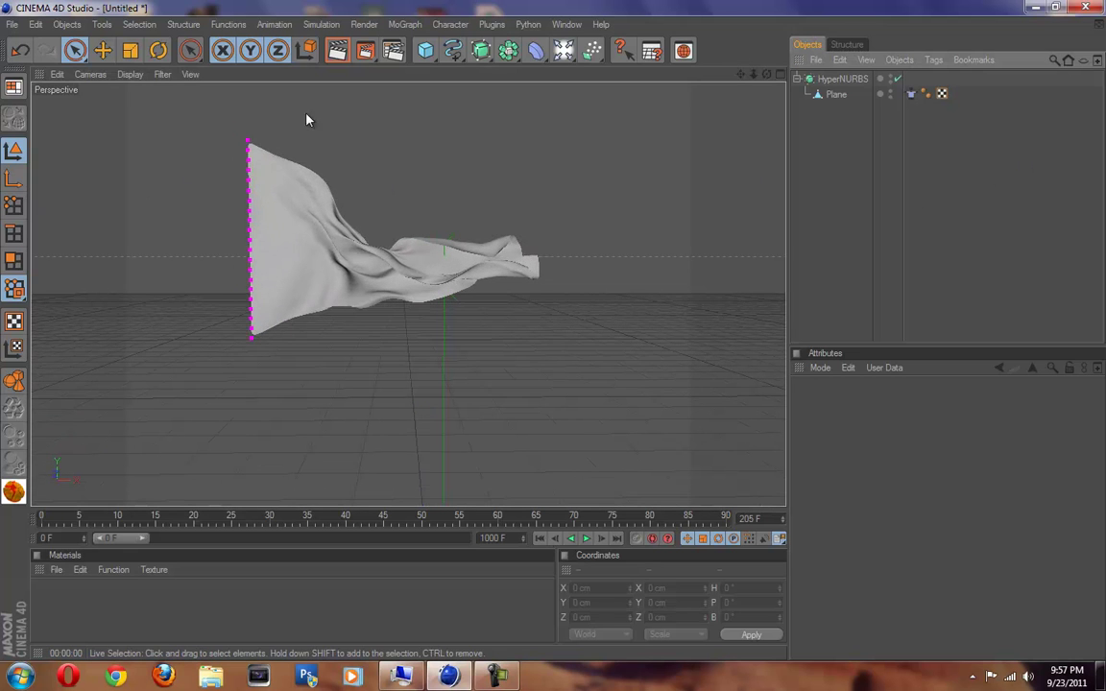
click(425, 50)
click(637, 65)
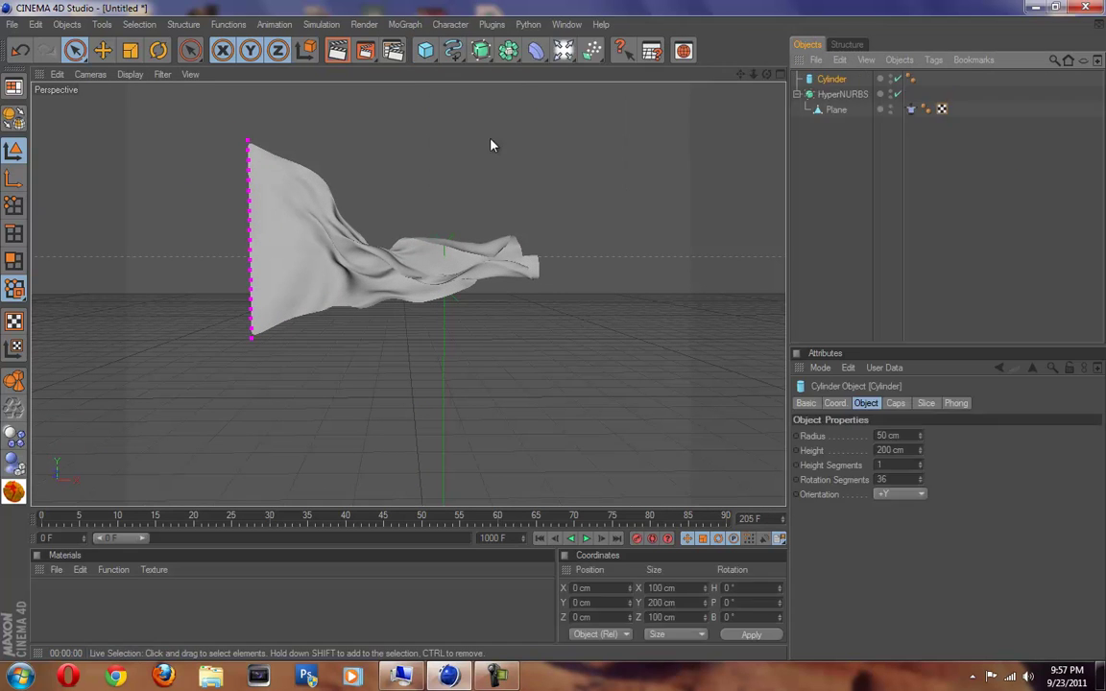
scroll(404, 288, down, 3)
drag(446, 412, 553, 336)
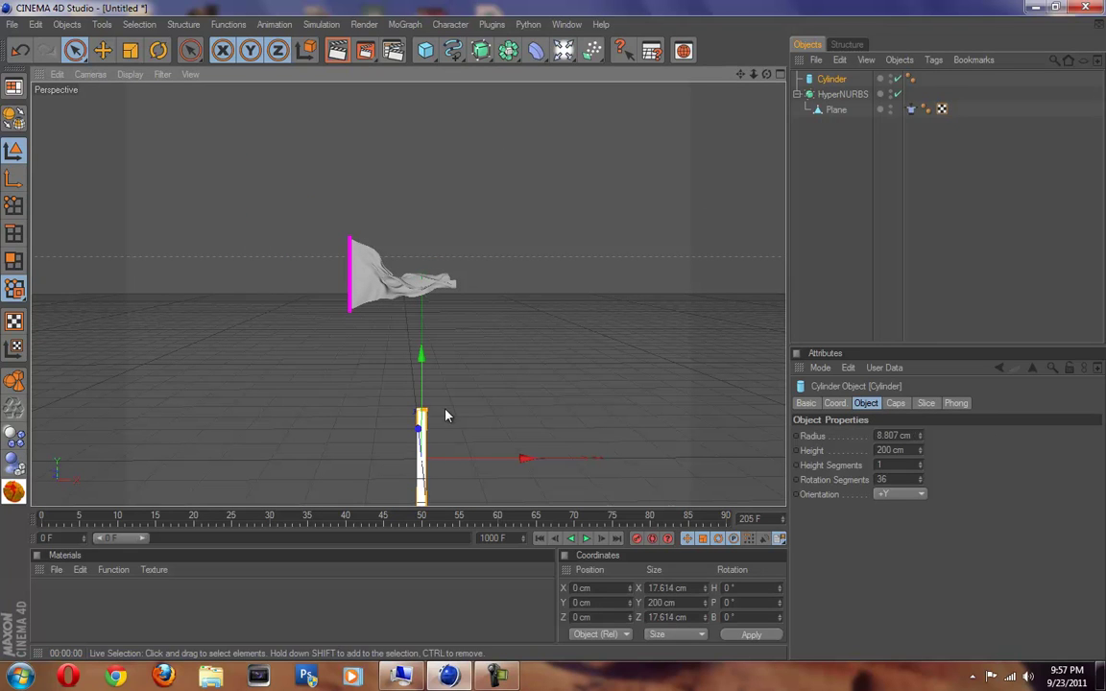
- Raise the cylinder to about Y 321 cm and move it along X toward the flag's pinned edge
drag(422, 388, 421, 227)
alt+drag(402, 450, 553, 336)
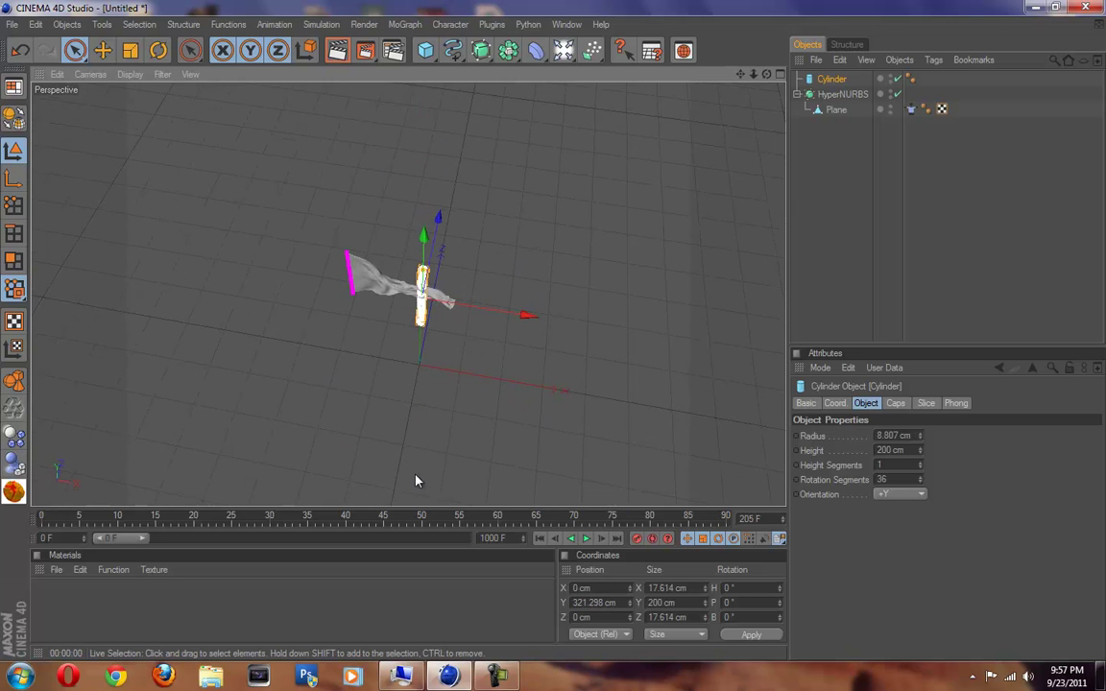
alt+right_drag(420, 474, 447, 439)
alt+middle_drag(328, 389, 553, 331)
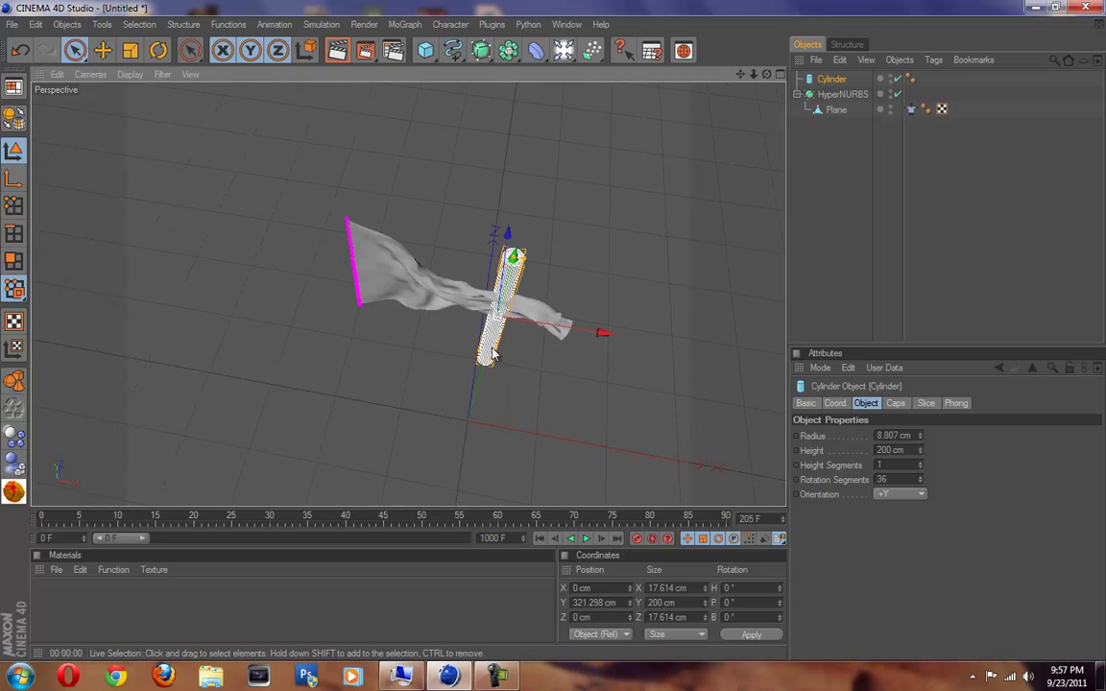
drag(577, 331, 540, 331)
- Thin the pole to a radius of about 2.35 cm and place it against the pinned edge at about X -141 cm, Y 343 cm
alt+middle_drag(538, 330, 559, 338)
alt+drag(560, 337, 481, 448)
drag(447, 299, 553, 337)
drag(418, 485, 553, 337)
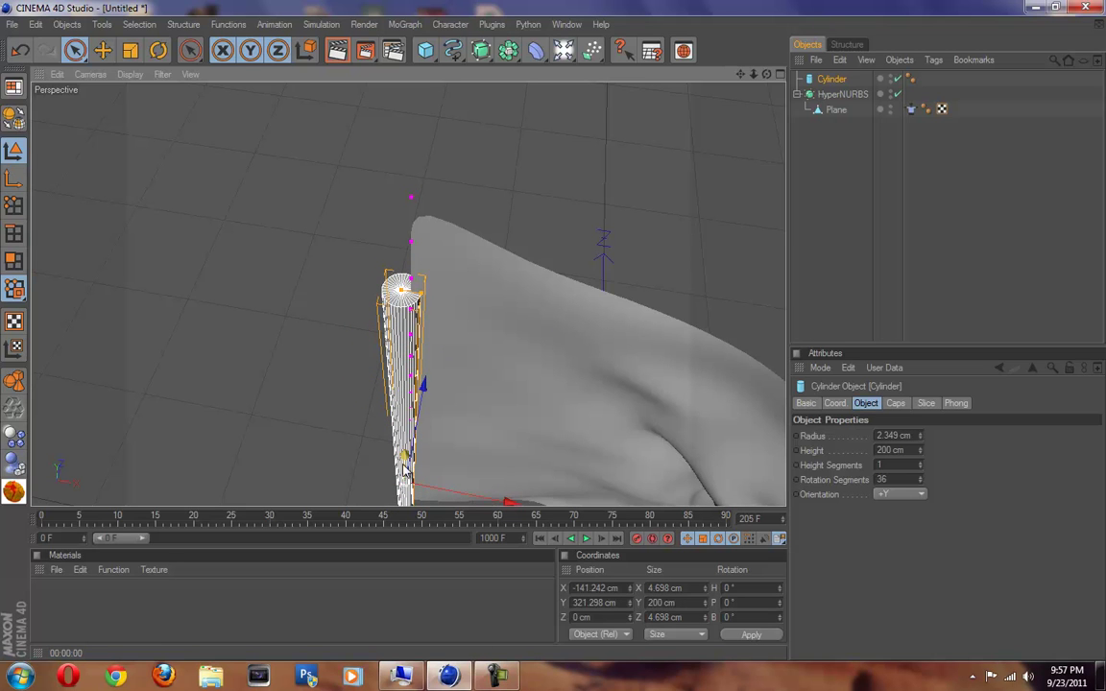
drag(401, 477, 555, 335)
- Lengthen the cylinder so that the pole extends far below the flag, and deselect it
scroll(521, 407, down, 5)
alt+drag(480, 423, 422, 243)
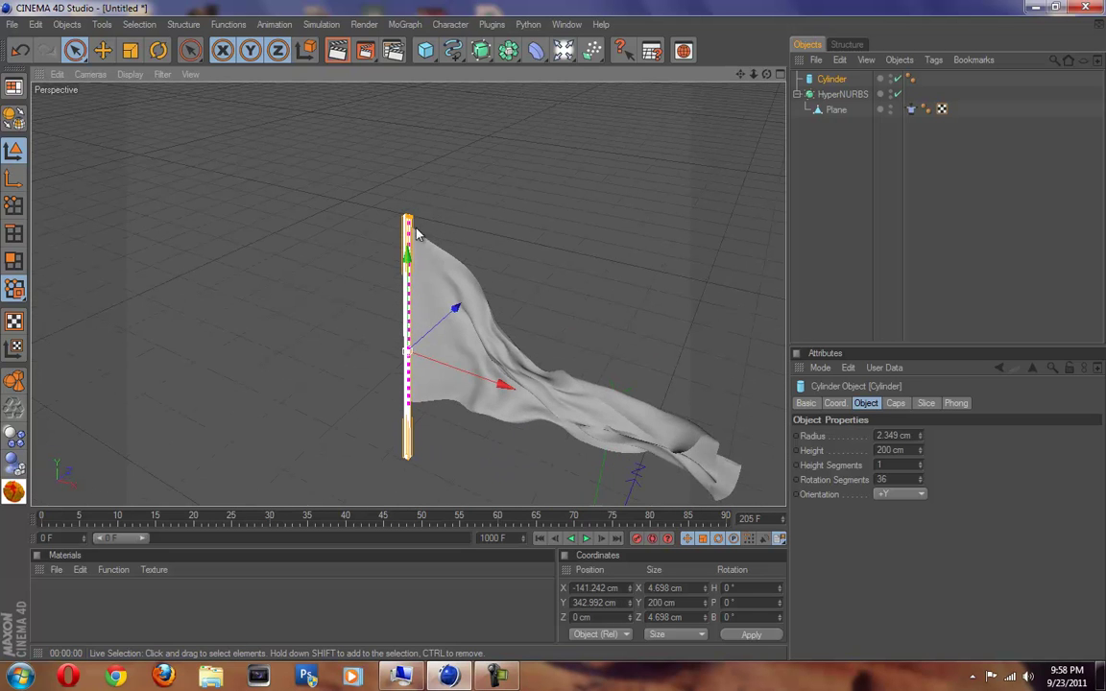
mouse_move(554, 327)
mouse_down()
mouse_move(586, 300)
mouse_move(451, 232)
mouse_move(553, 346)
mouse_move(554, 336)
mouse_up()
scroll(477, 296, down, 5)
click(936, 238)
- Render the view of the flag on its pole and play the simulation to frame 386
alt+drag(568, 289, 554, 336)
mouse_move(514, 322)
alt+middle_down()
mouse_move(553, 336)
mouse_move(514, 306)
alt+middle_up()
click(339, 49)
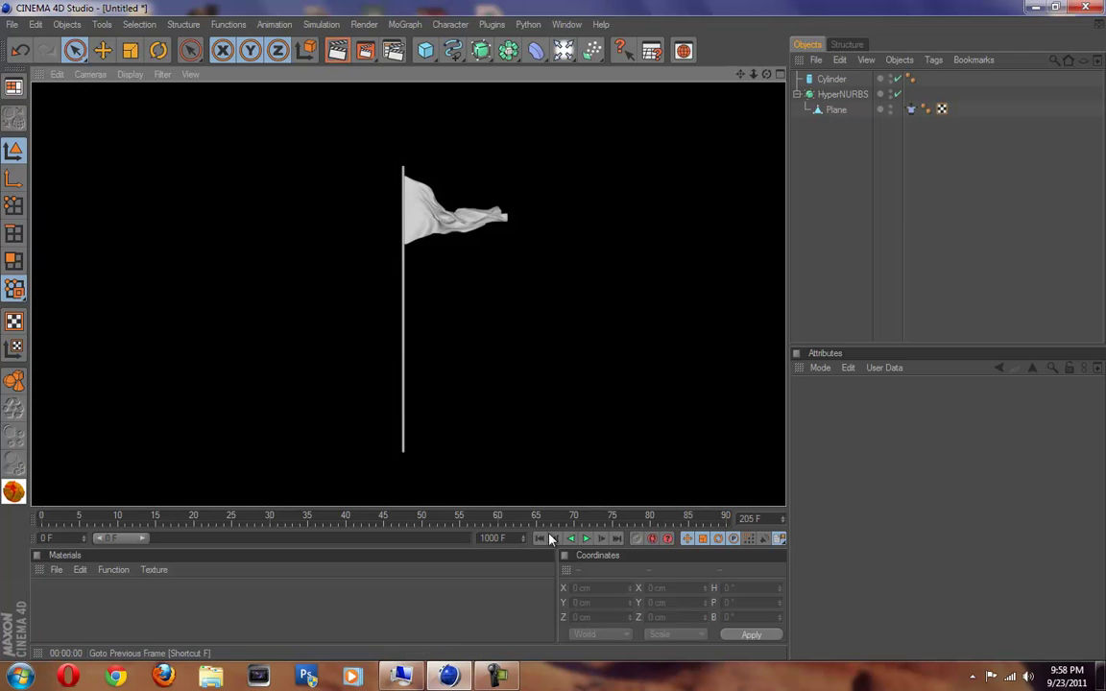
click(585, 539)
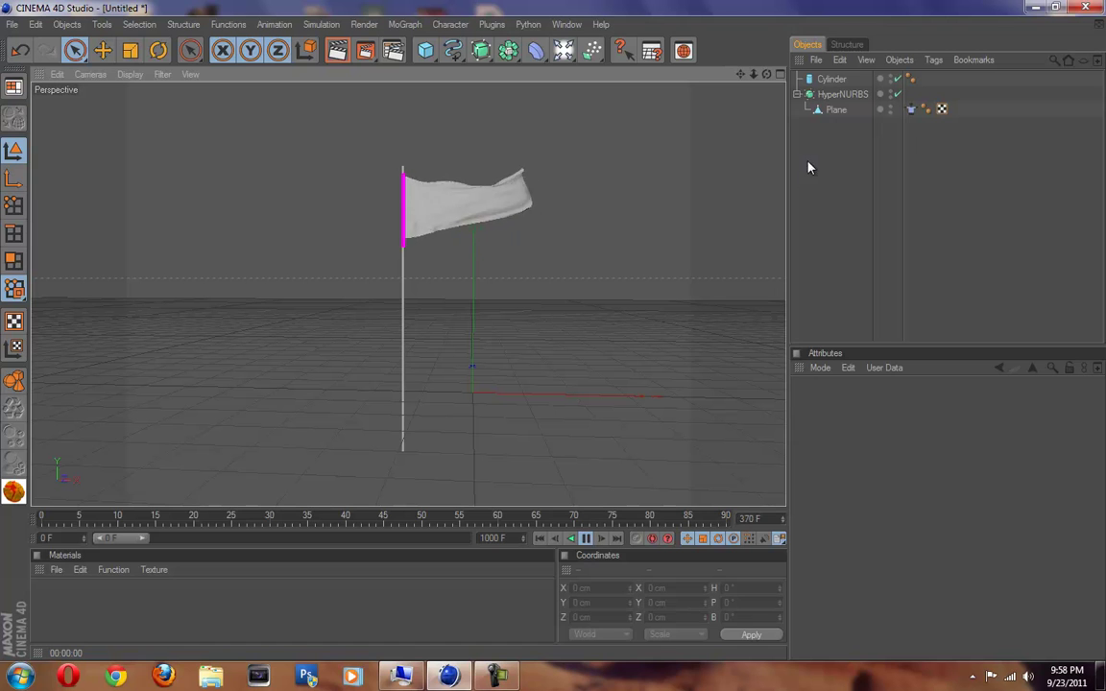
click(585, 537)
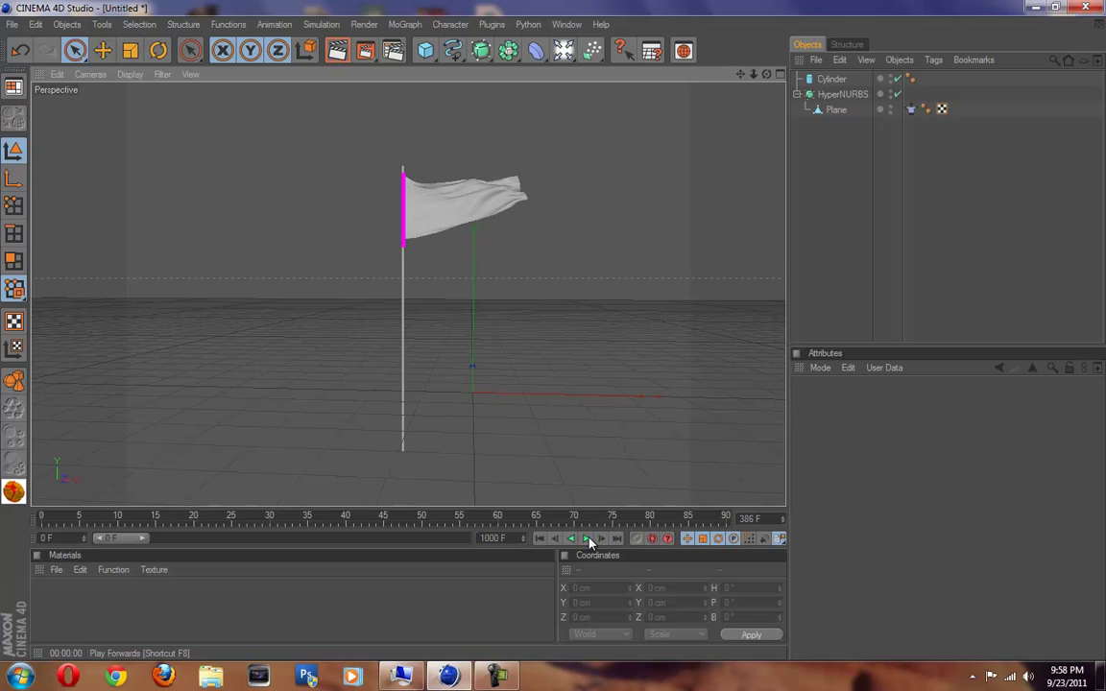
- Create a new material and load a Gradient shader as its Color texture
double_click(309, 622)
double_click(48, 598)
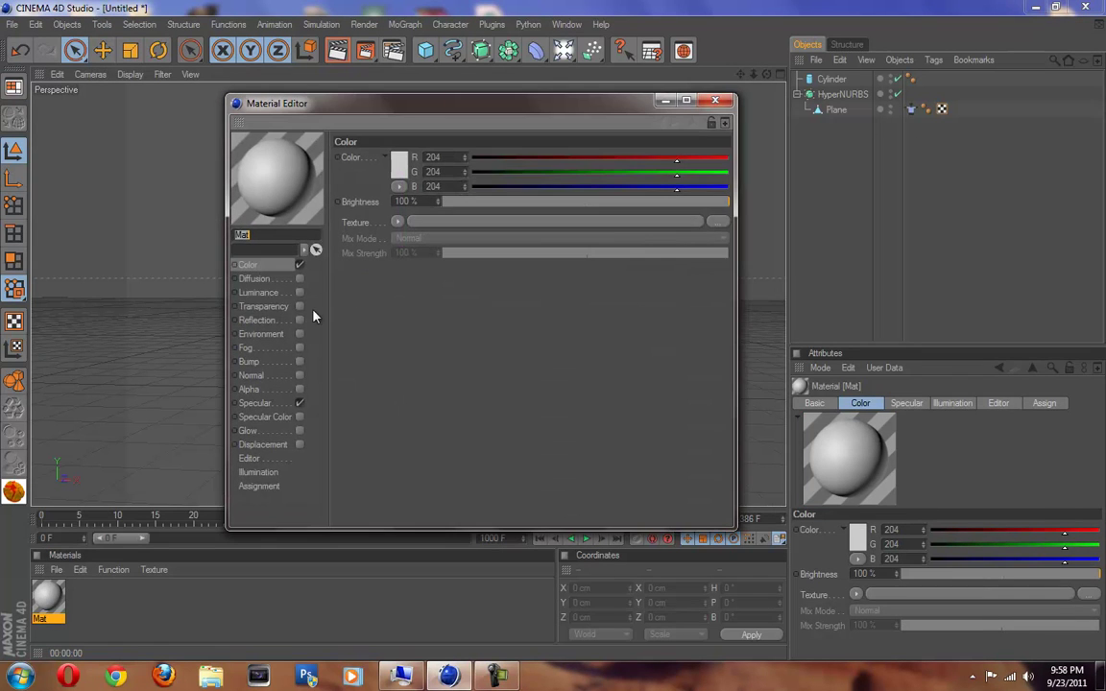
click(261, 334)
click(248, 264)
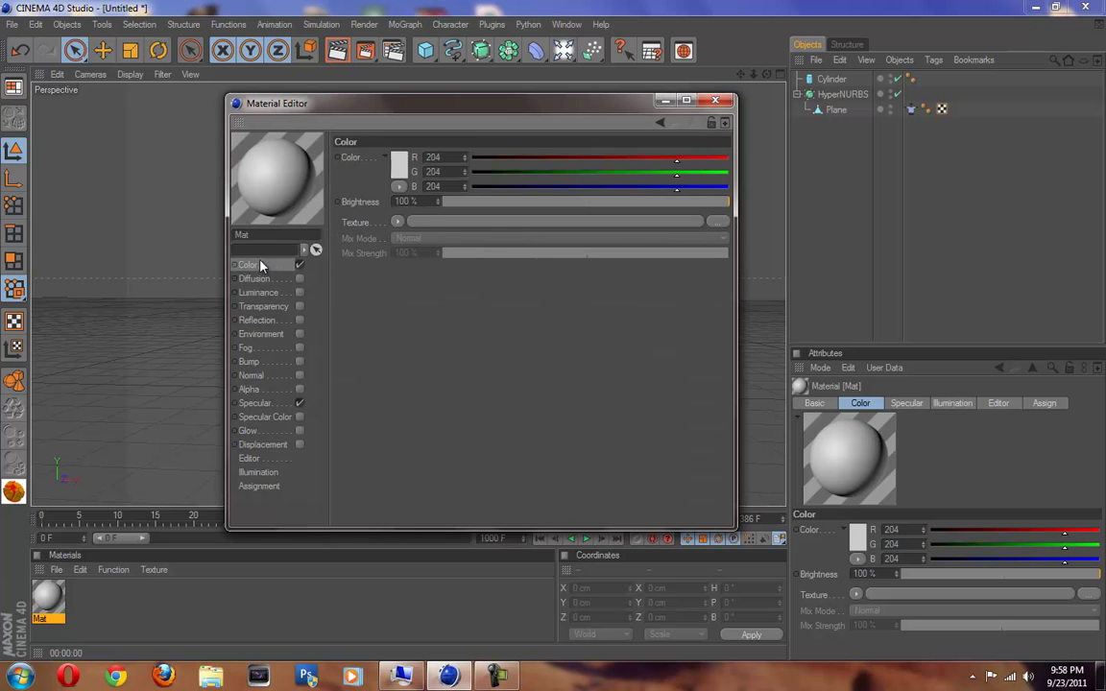
click(401, 167)
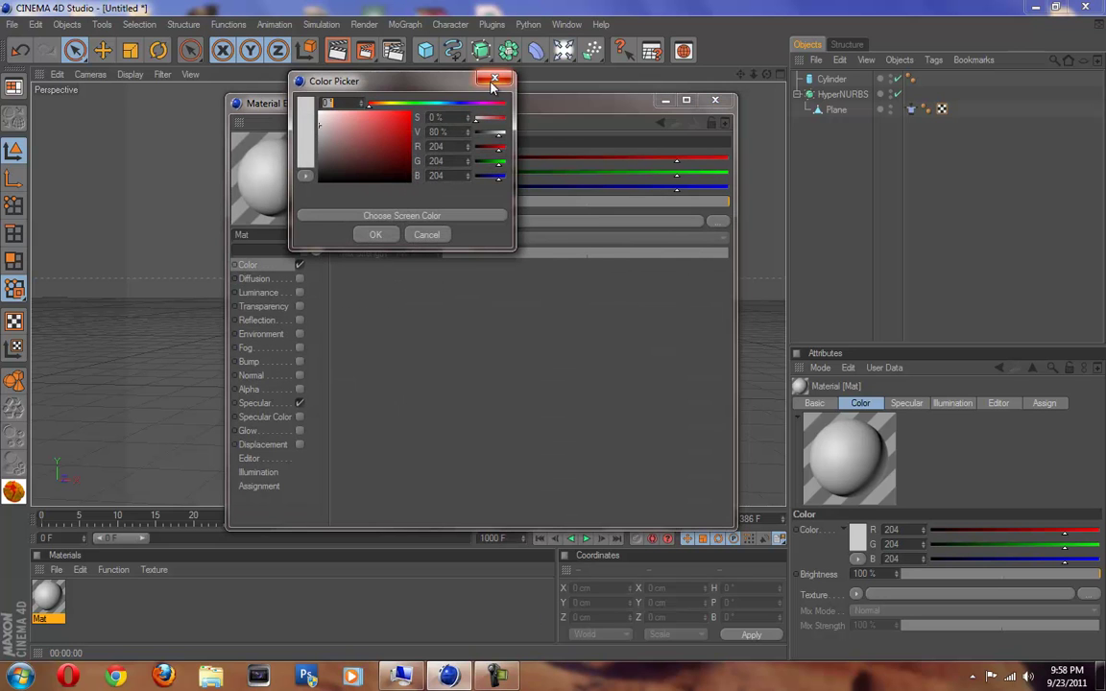
click(492, 80)
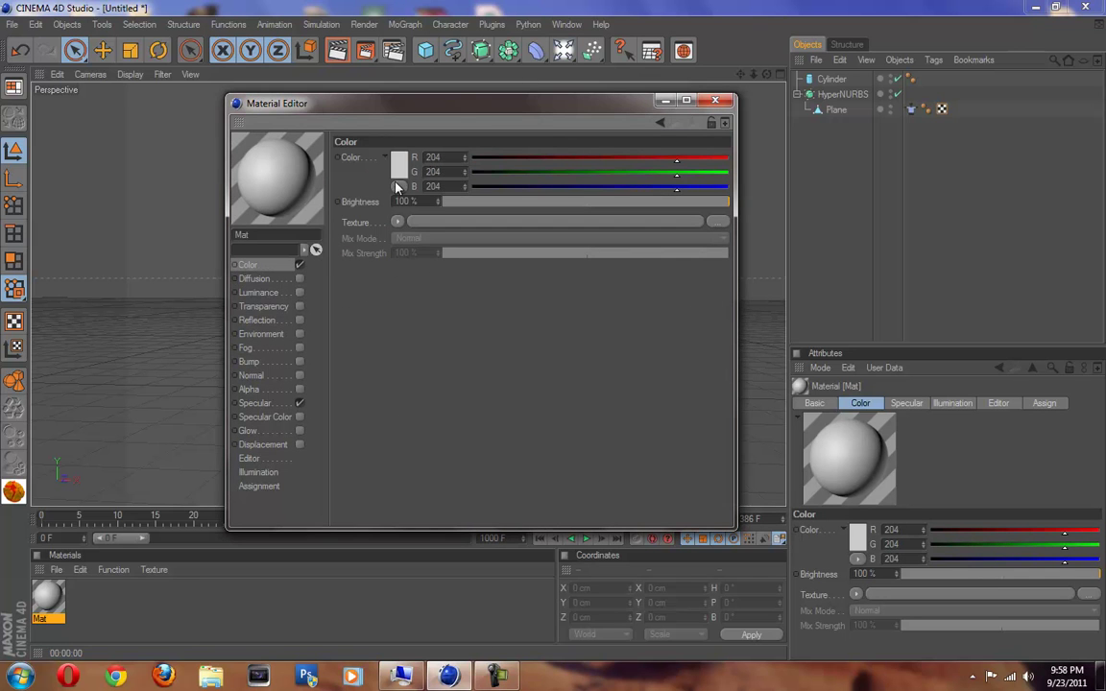
click(399, 221)
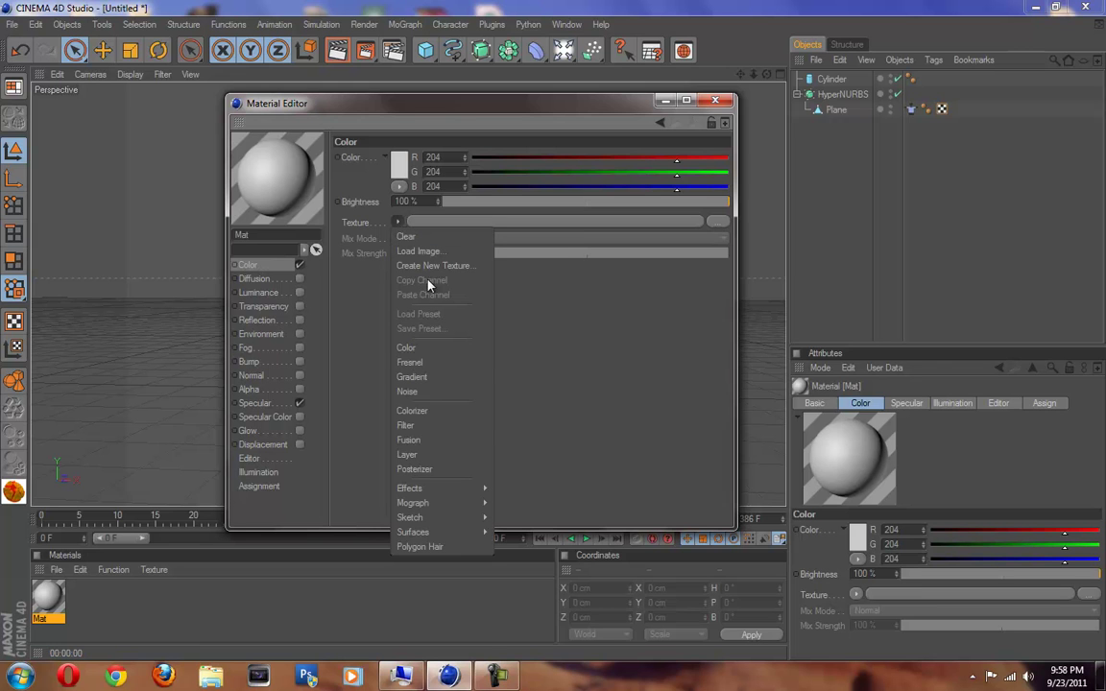
click(431, 380)
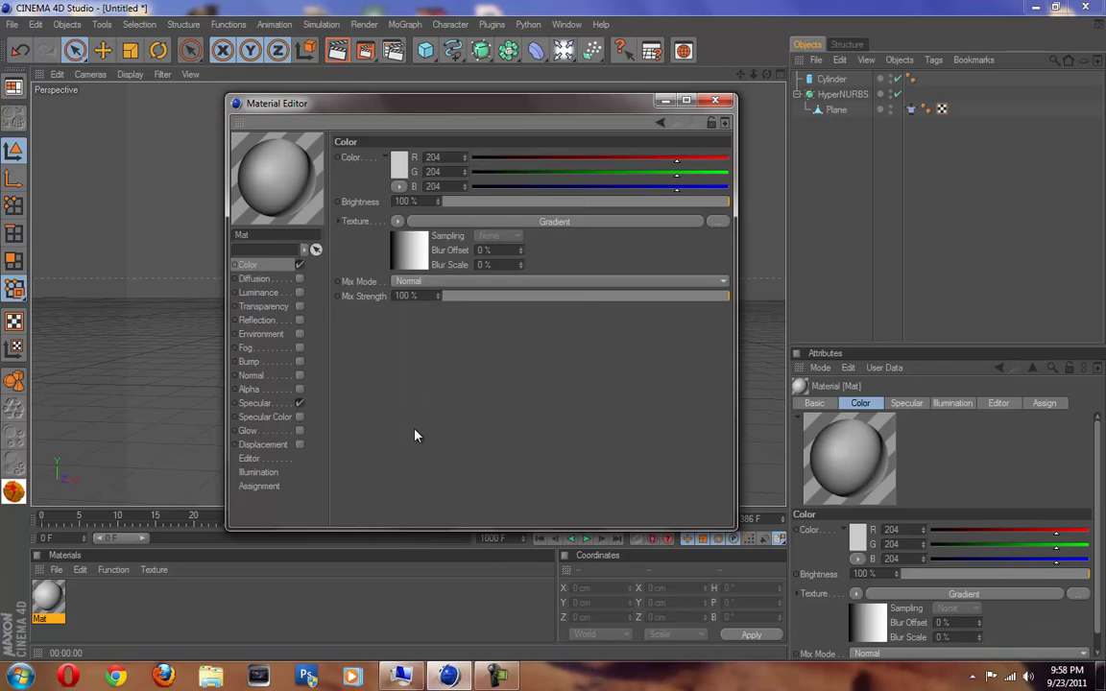
- Set the gradient type to 2D - Circular and bring the black and white knots close together to form a hard-edged circle
click(410, 257)
click(411, 288)
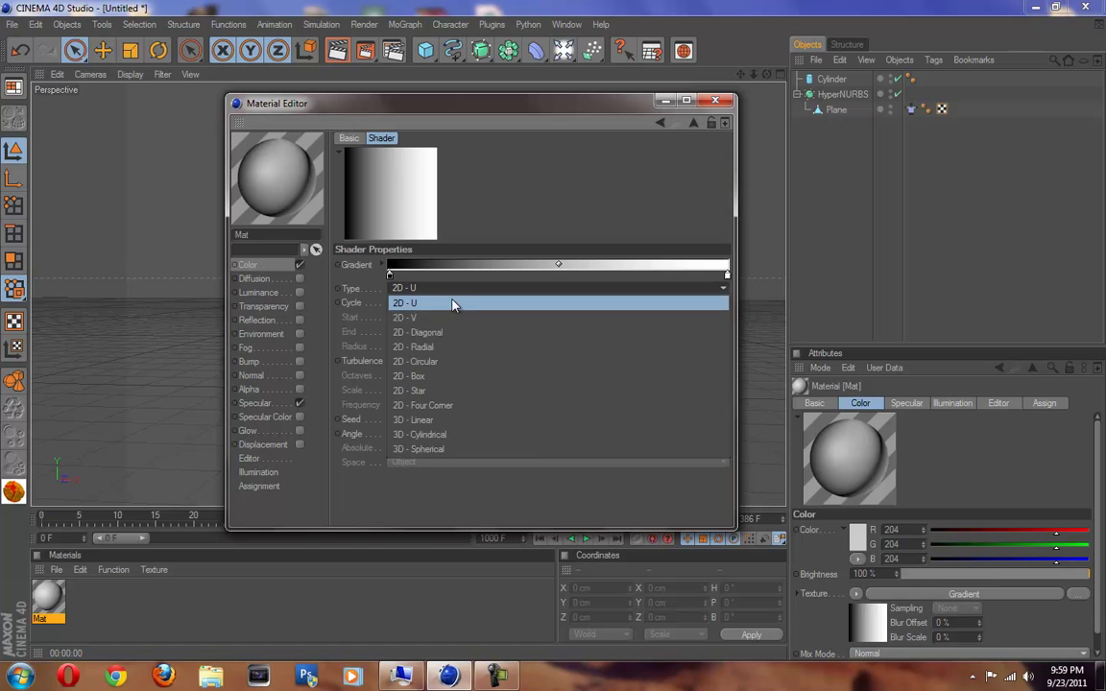
click(453, 362)
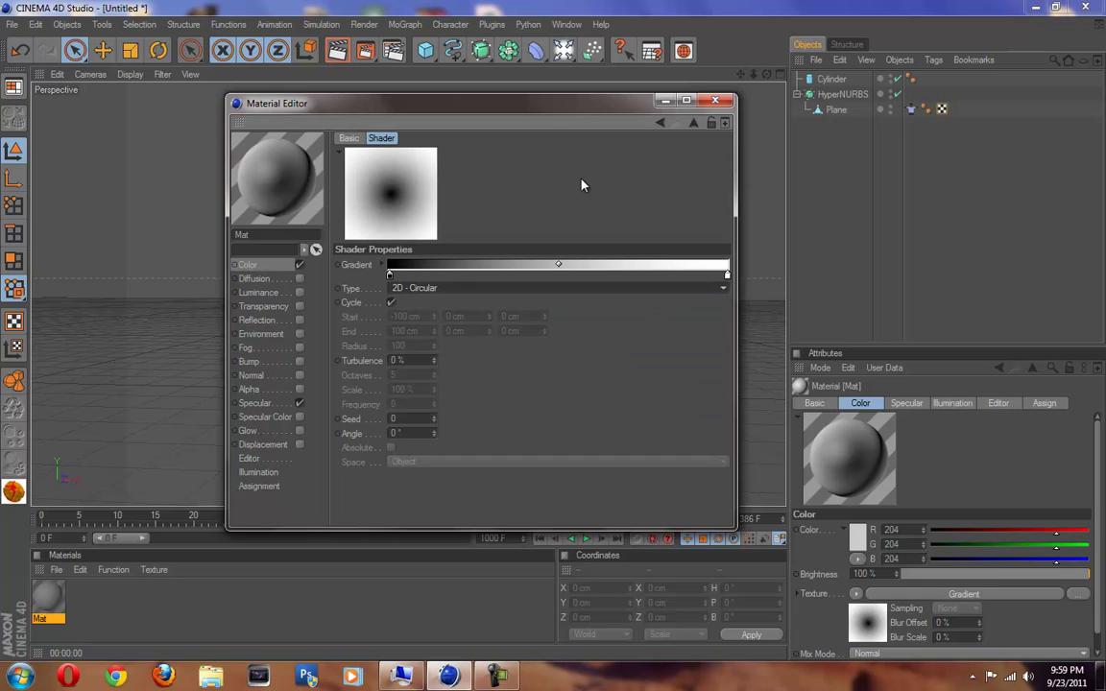
drag(391, 275, 497, 277)
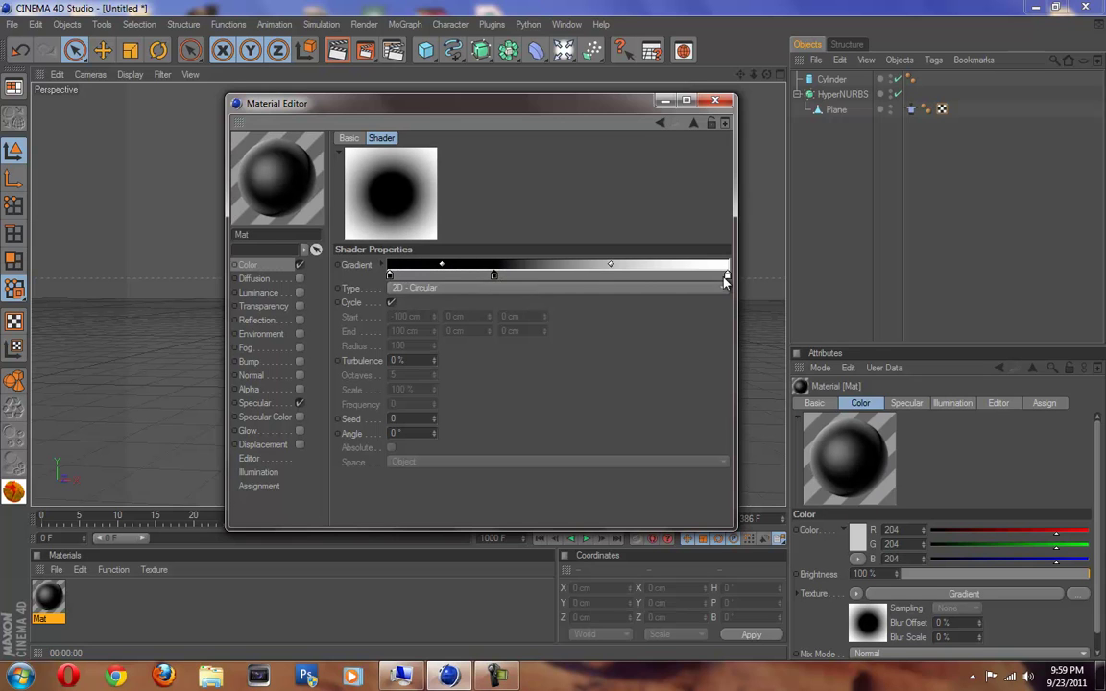
drag(711, 276, 510, 276)
- Recolour both black gradient knots pure red (R 255, G 0, B 0)
double_click(510, 277)
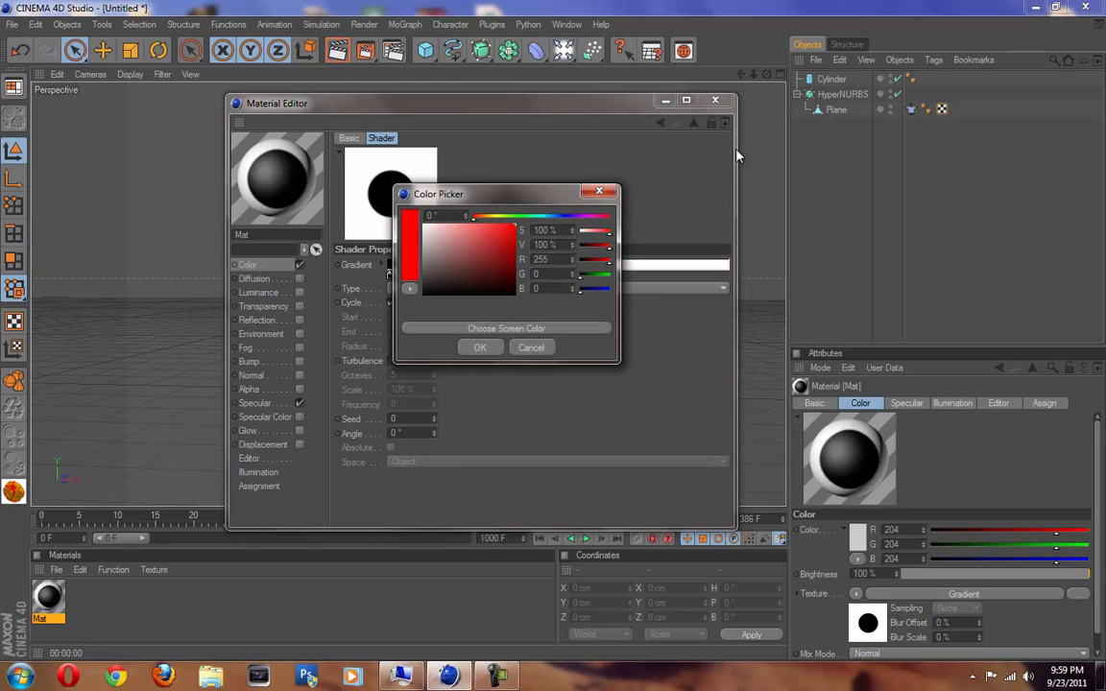
click(497, 347)
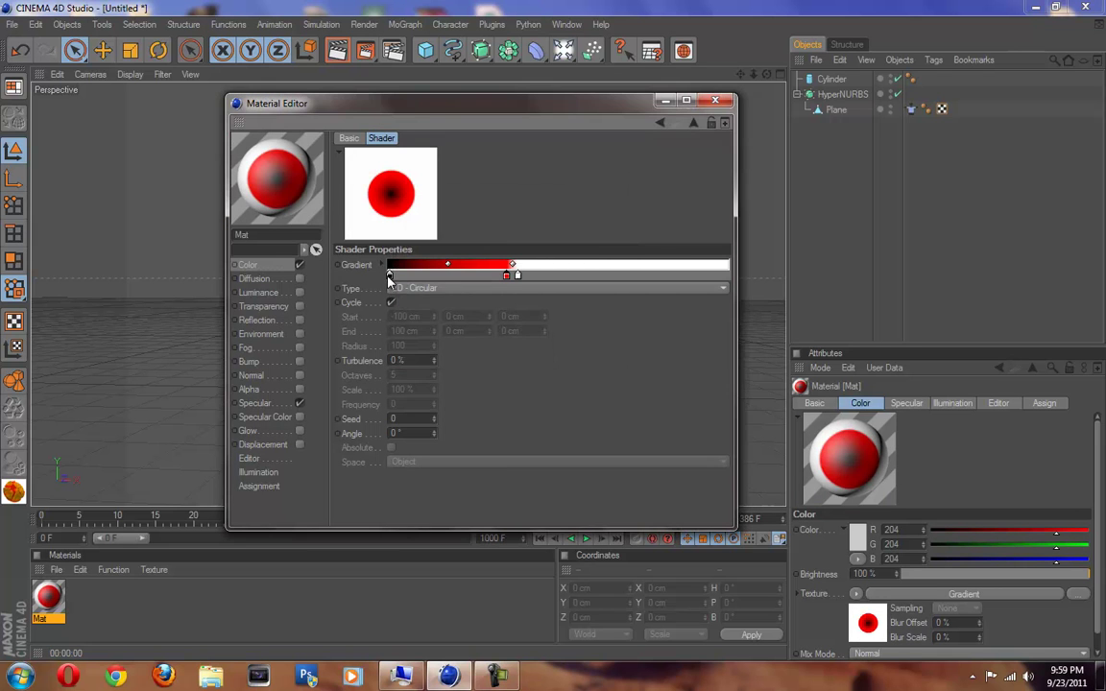
double_click(388, 275)
click(359, 349)
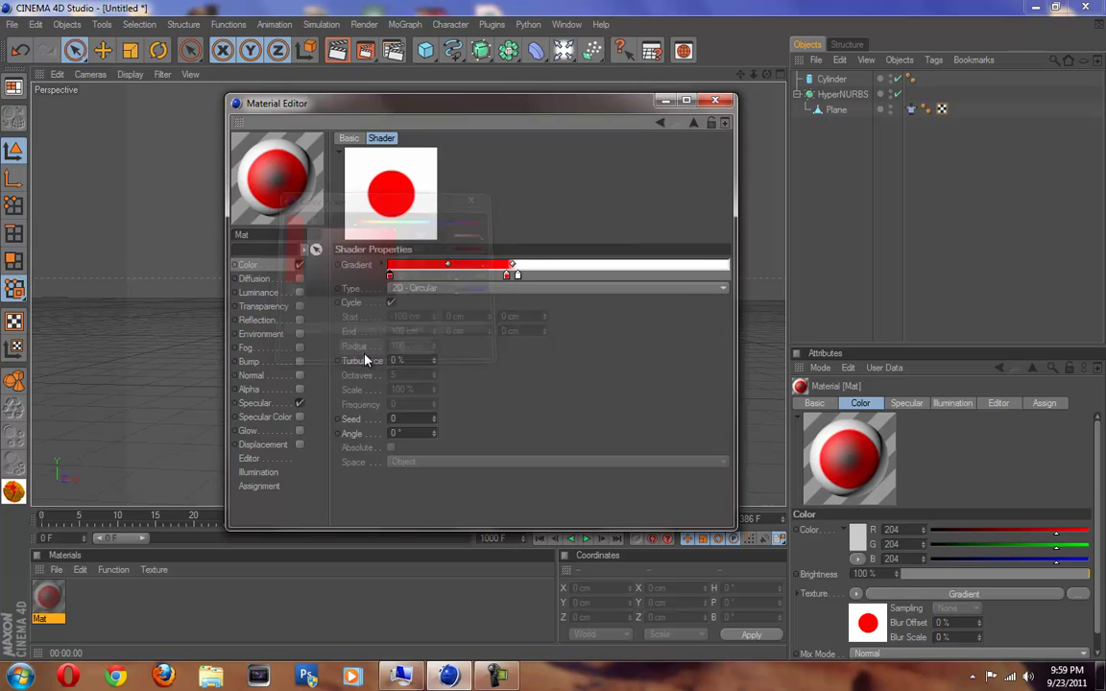
- Enlarge the gradient's red circle slightly by shifting its edge knots outward, and apply the material to the HyperNURBS object
click(530, 277)
drag(527, 275, 523, 273)
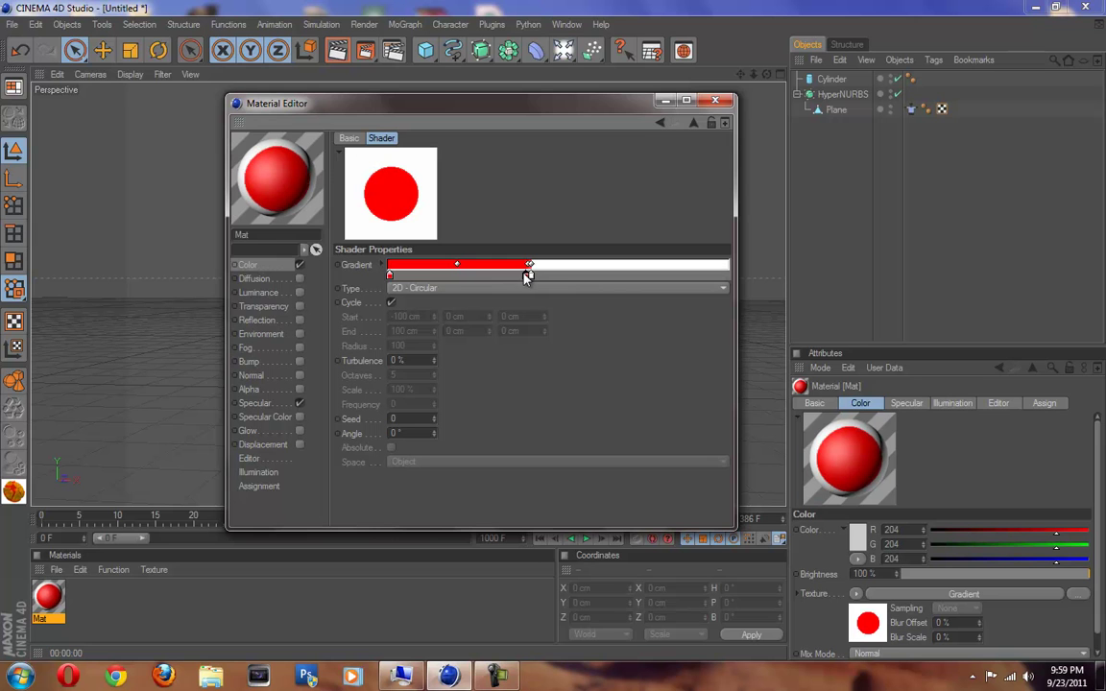
click(716, 102)
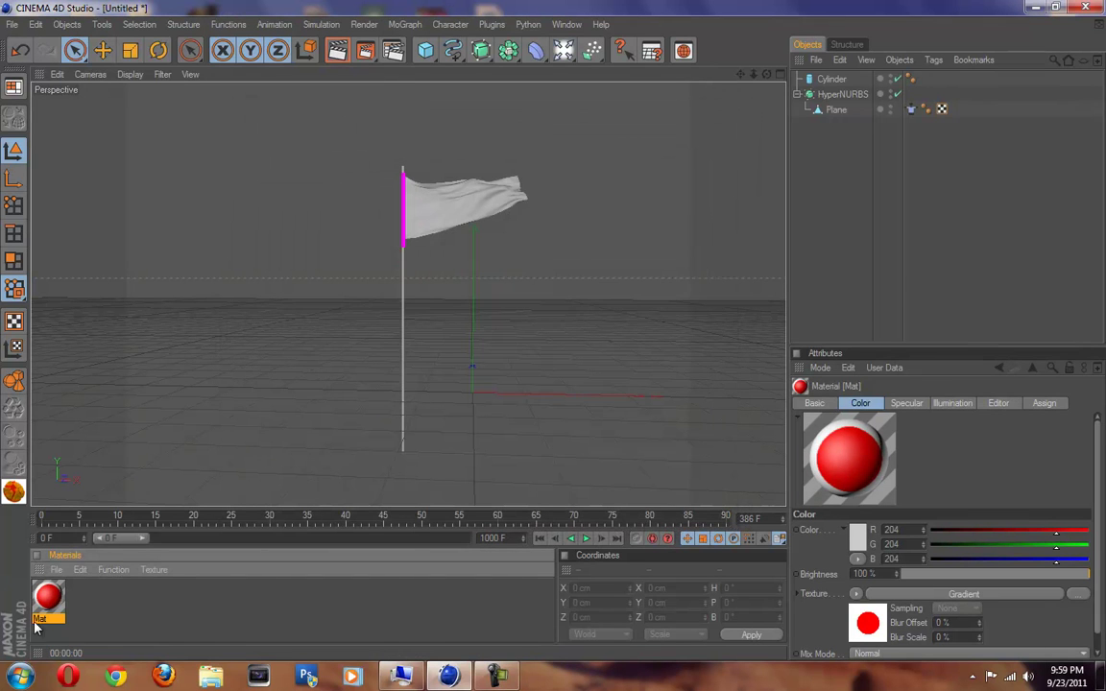
drag(822, 112, 829, 96)
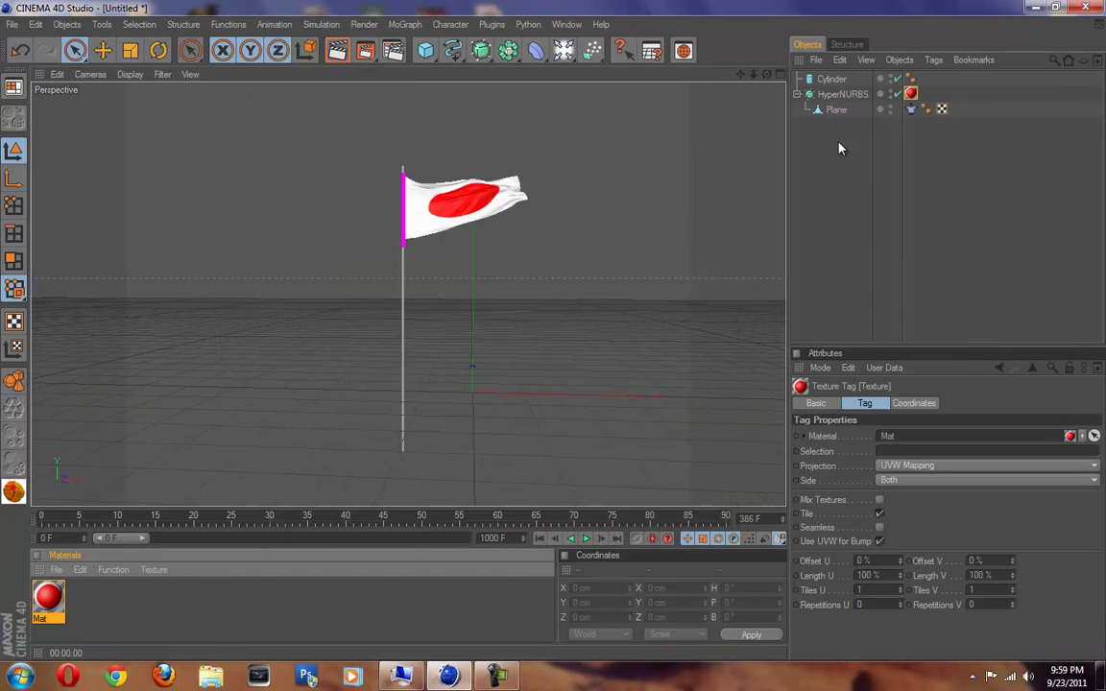
- Render the viewport to check the textured flag, then play the cloth simulation and rewind it to frame 0
click(836, 175)
click(337, 52)
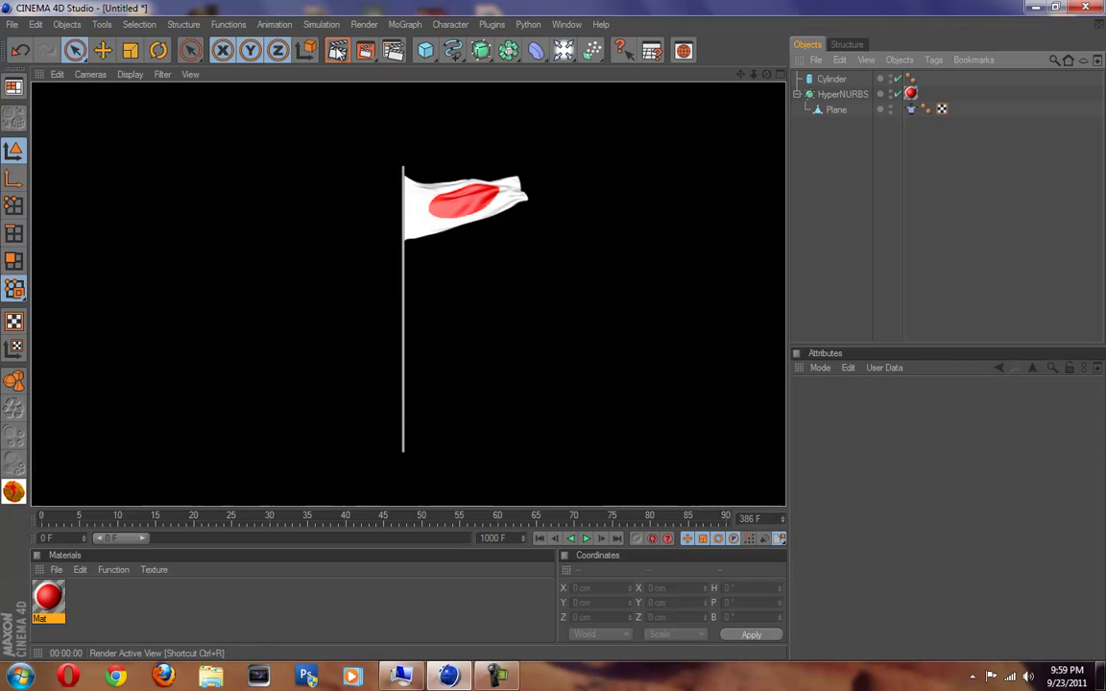
click(539, 538)
click(585, 541)
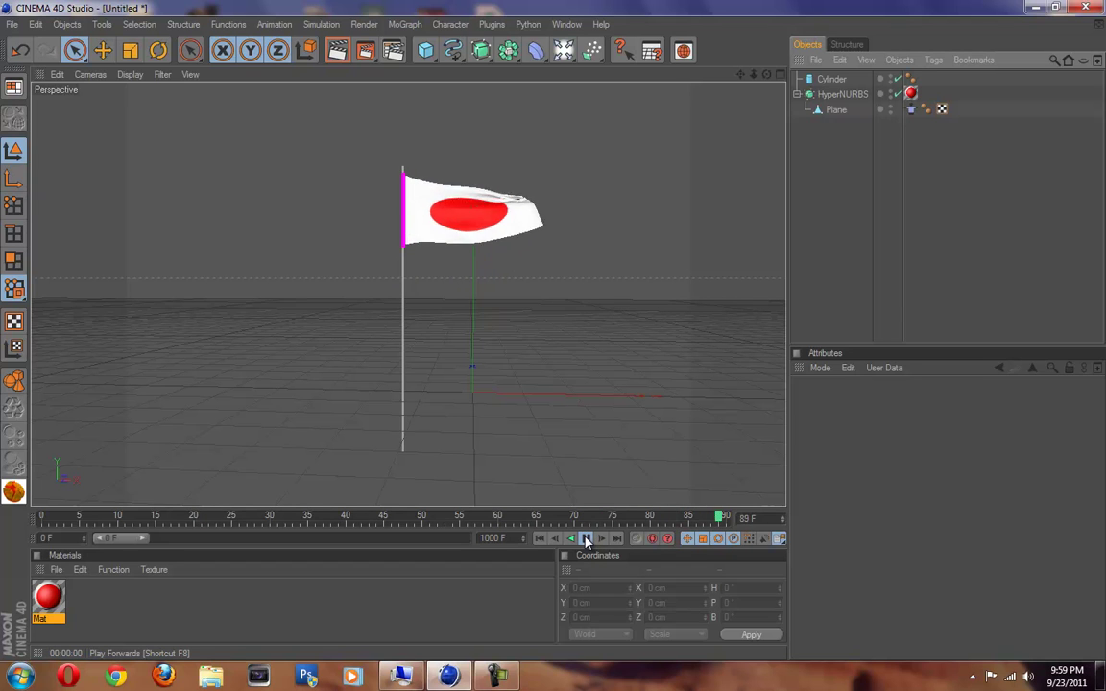
click(585, 541)
click(541, 539)
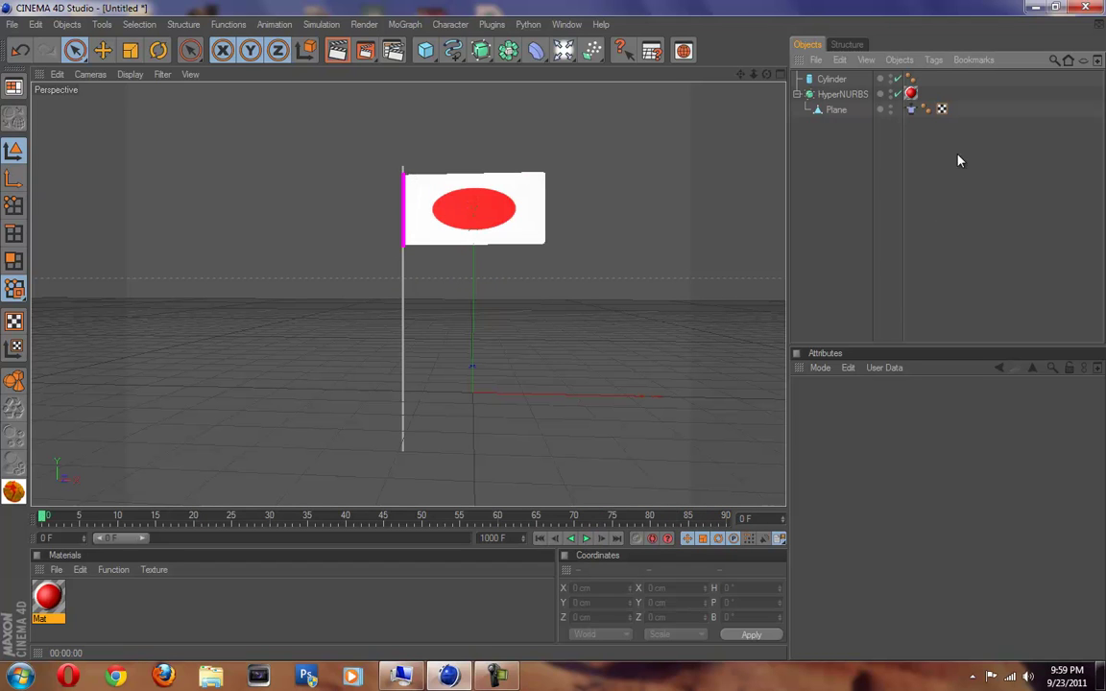
- Try to scale the flag's texture through its texture tag in texture axis mode
click(911, 94)
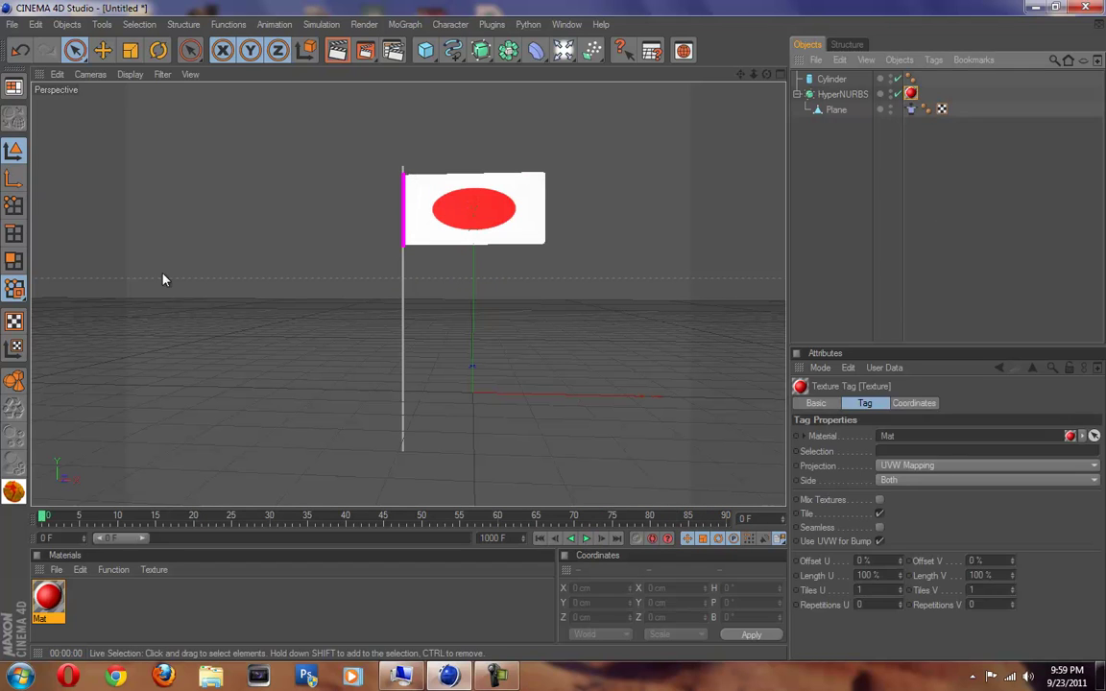
click(13, 348)
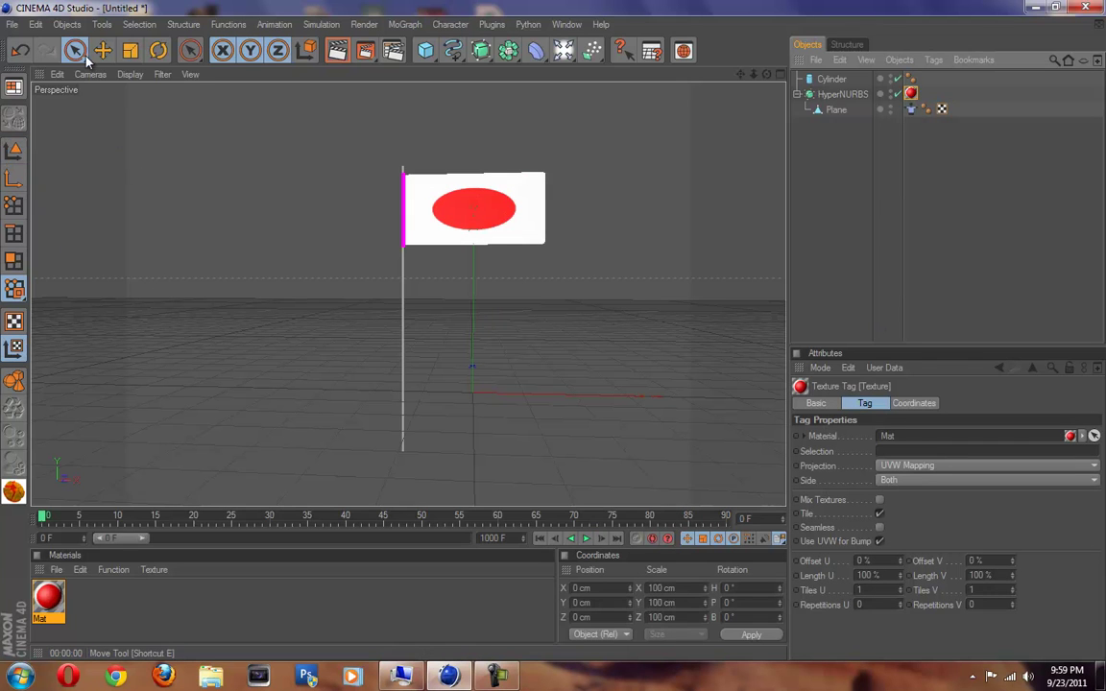
click(130, 50)
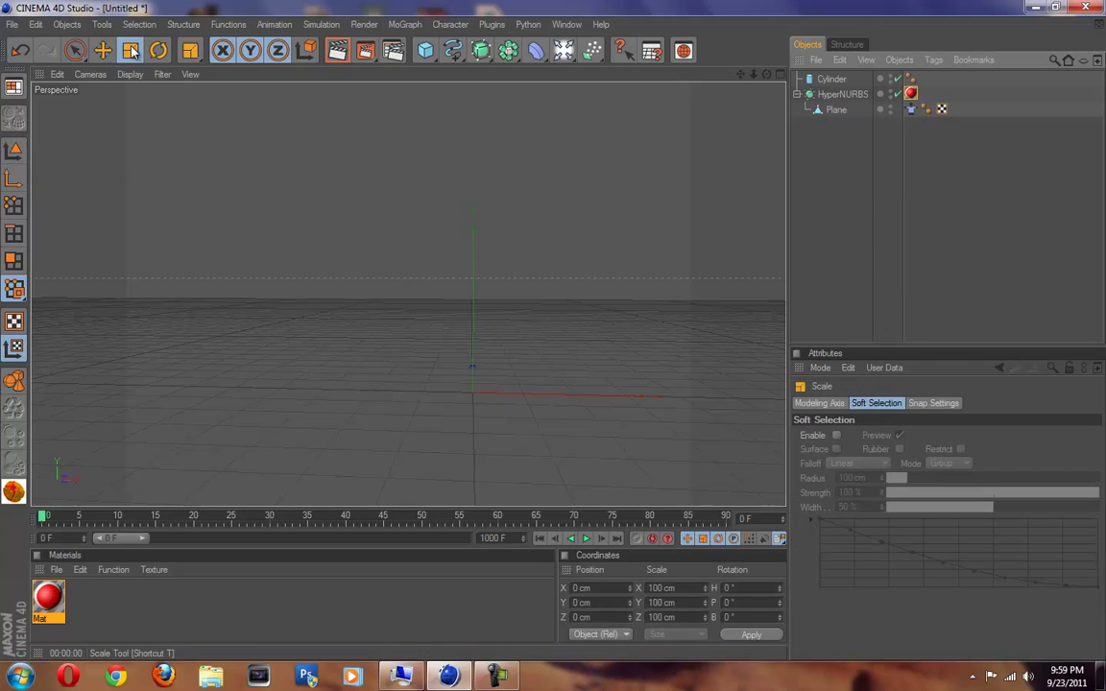
click(911, 94)
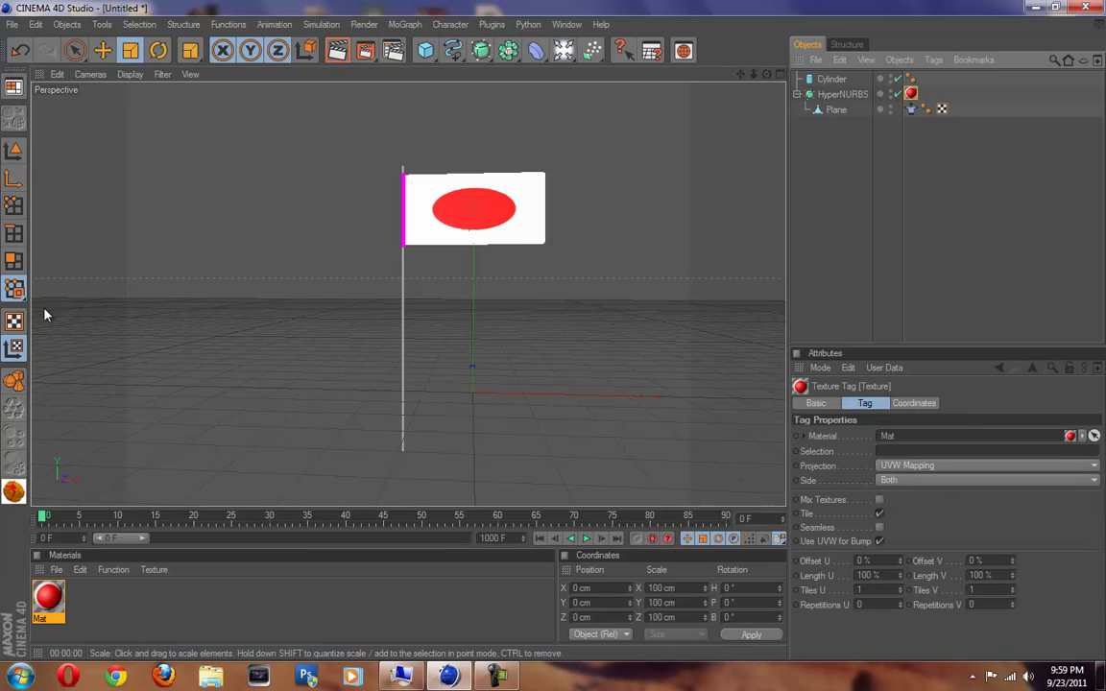
click(13, 347)
click(472, 208)
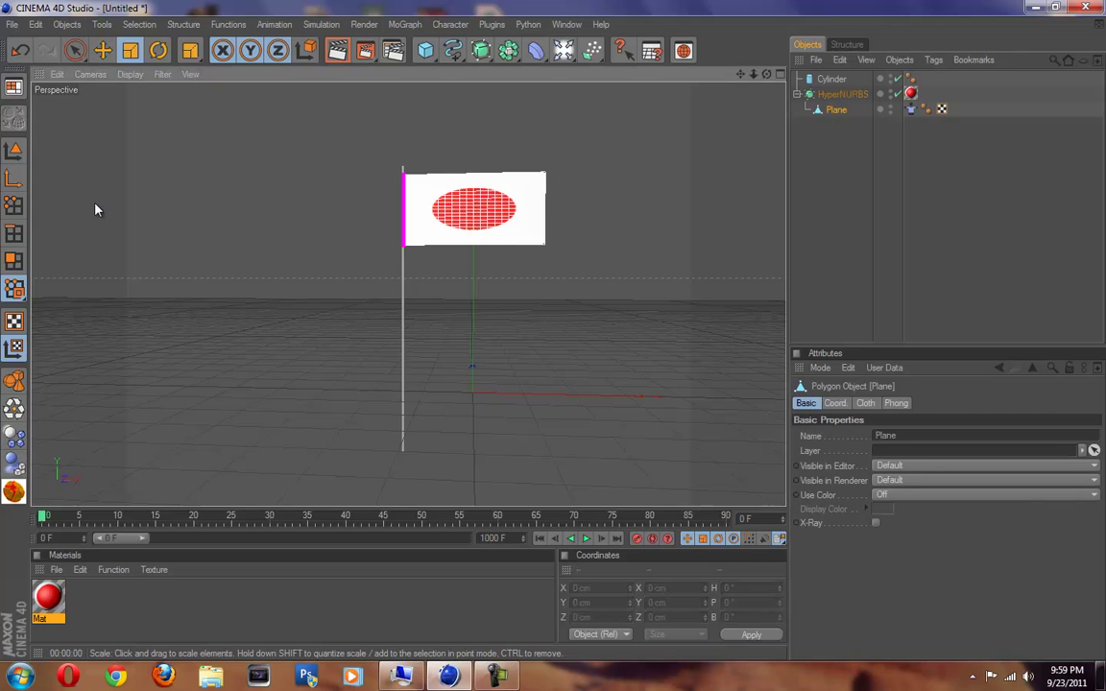
- Try to scale the texture in model mode with the HyperNURBS object and its texture tag selected
click(14, 149)
scroll(532, 211, up, 2)
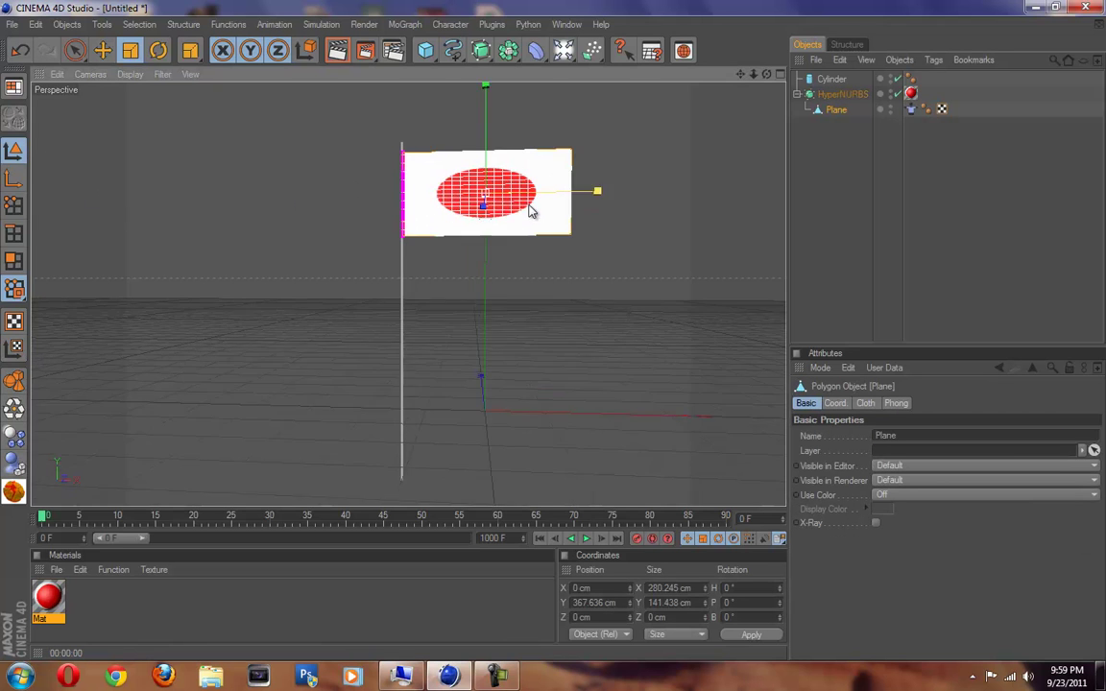
scroll(533, 211, up, 1)
click(911, 93)
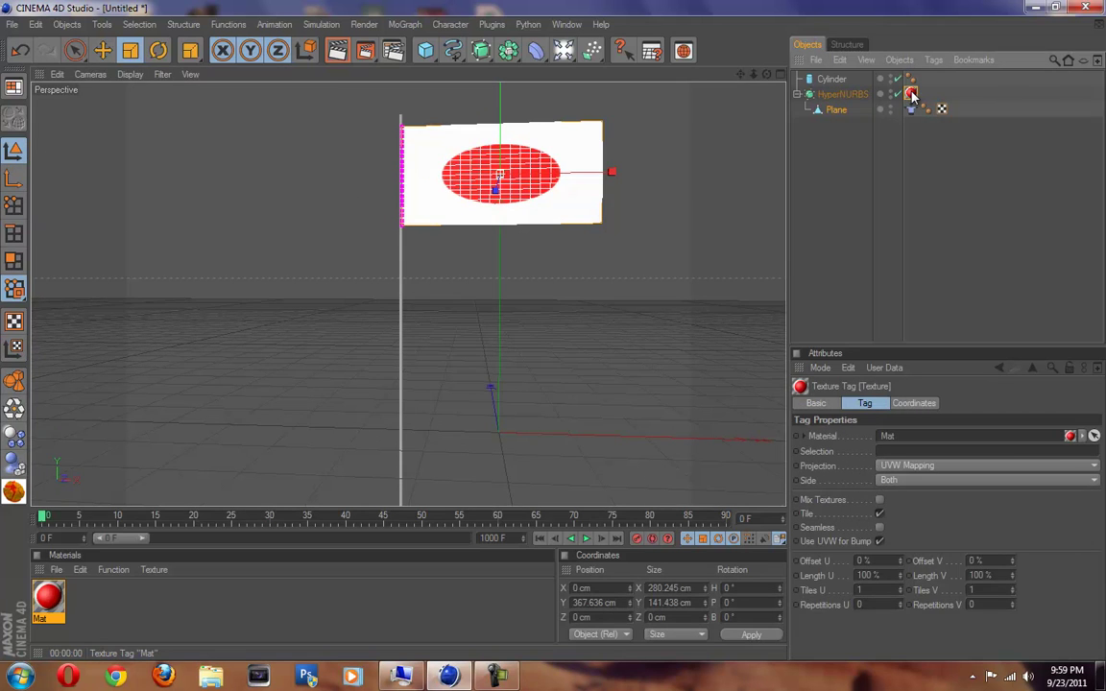
double_click(911, 93)
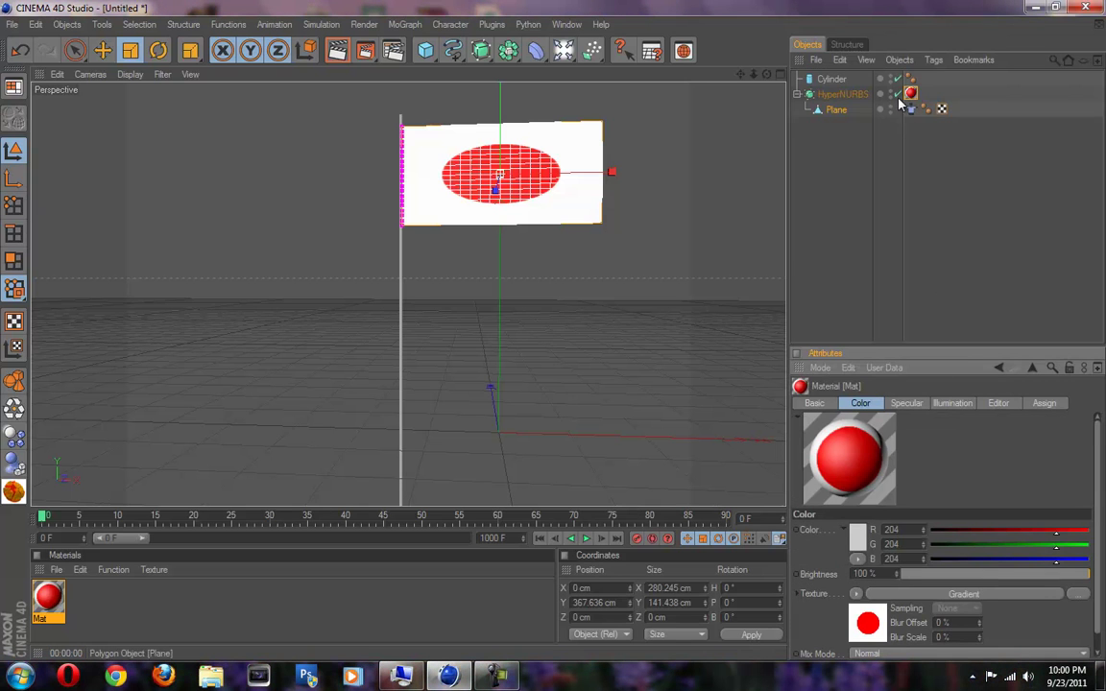
click(850, 95)
click(910, 95)
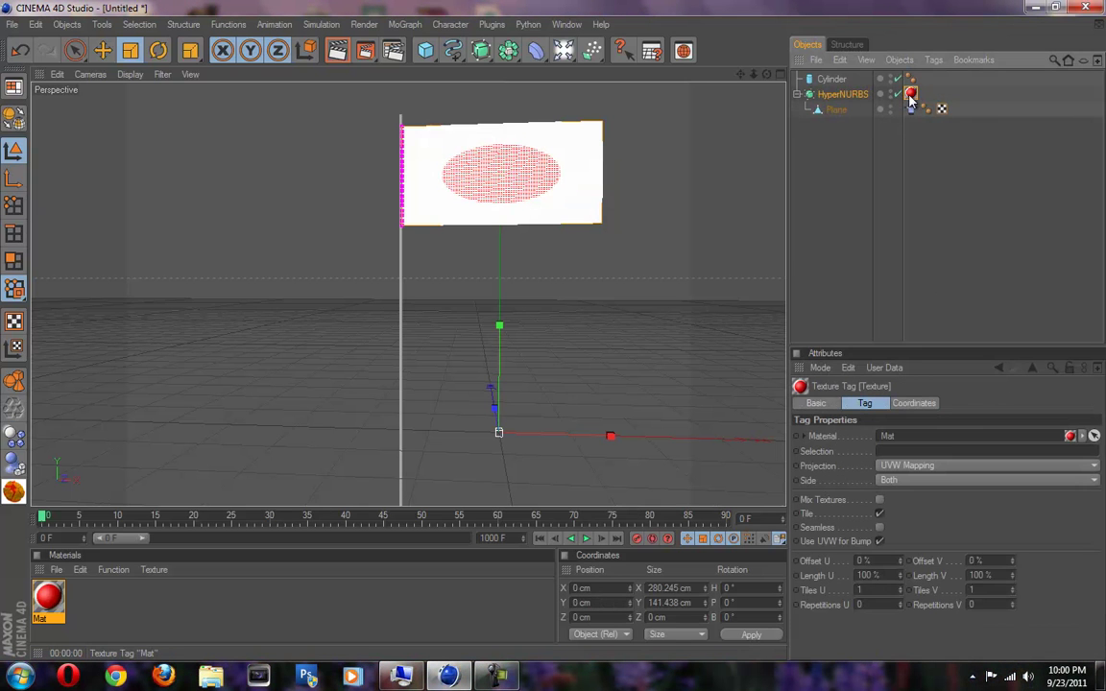
drag(612, 440, 510, 337)
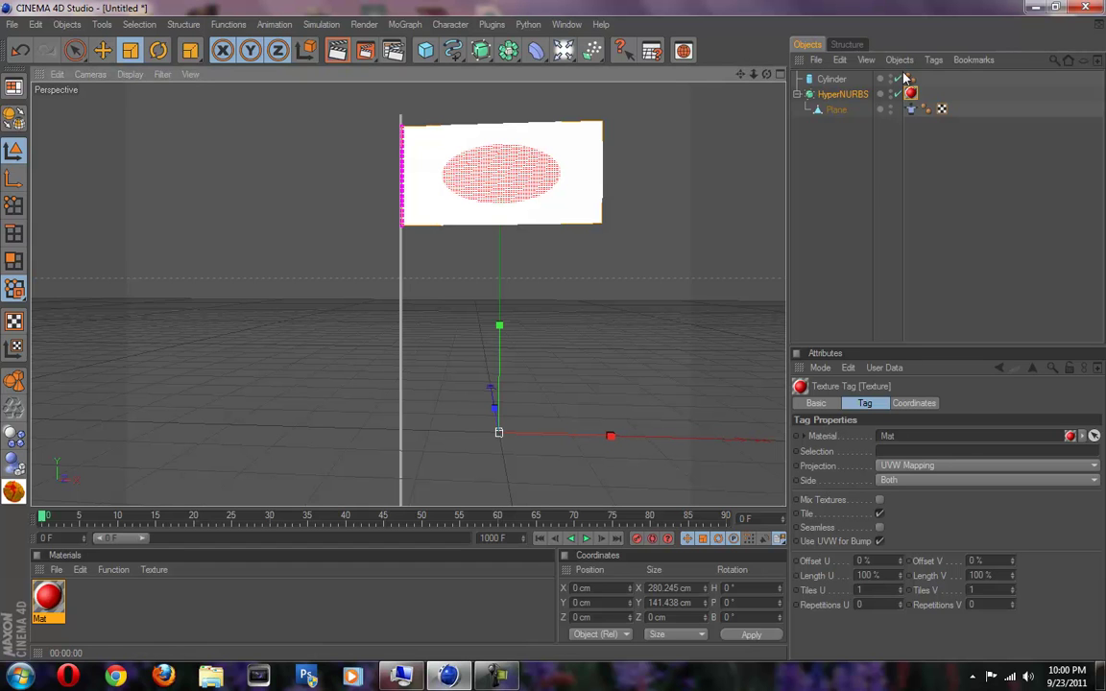
- Set the HyperNURBS texture tag's projection to Cubic and rotate the projection to a heading of -90°
click(17, 324)
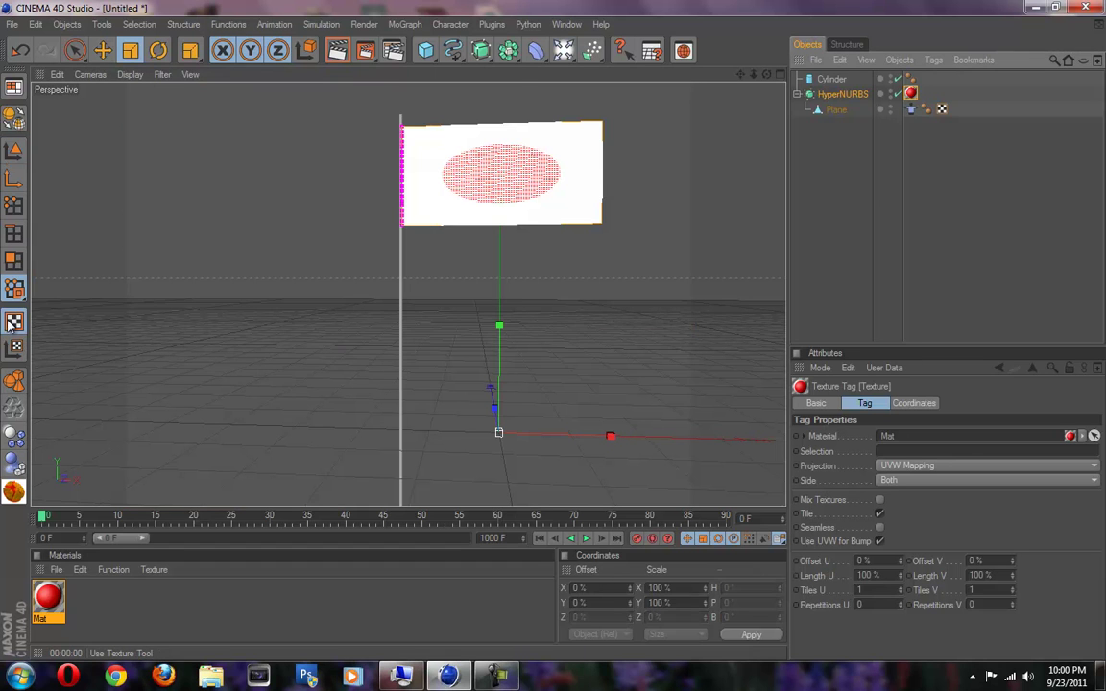
click(908, 465)
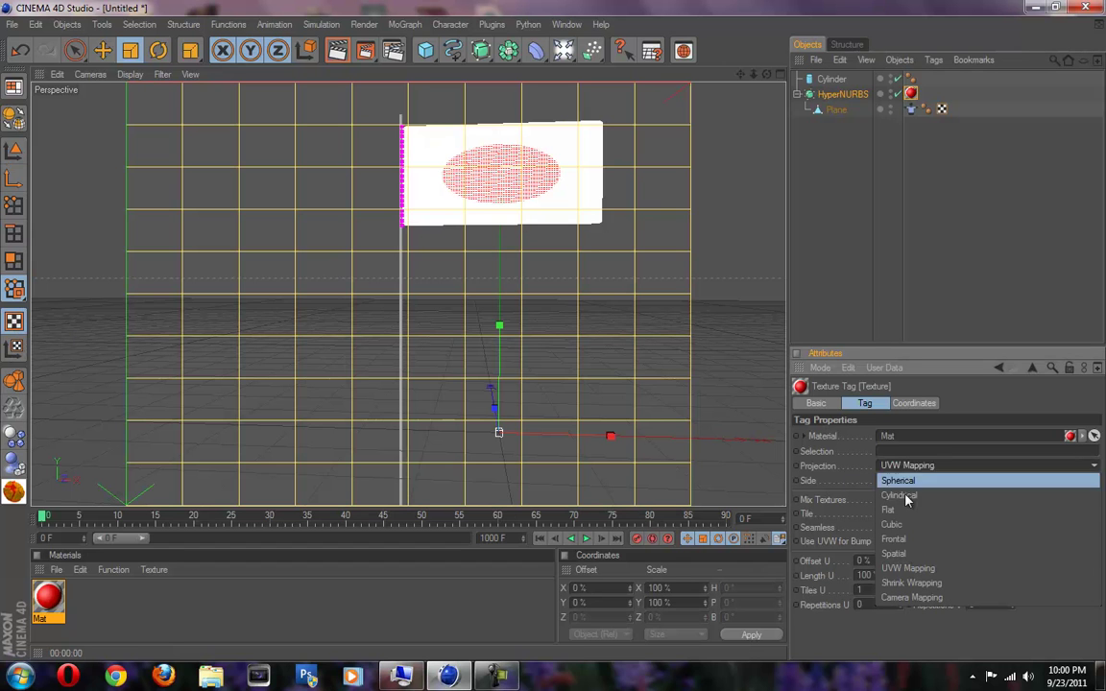
click(1004, 525)
alt+drag(728, 341, 609, 261)
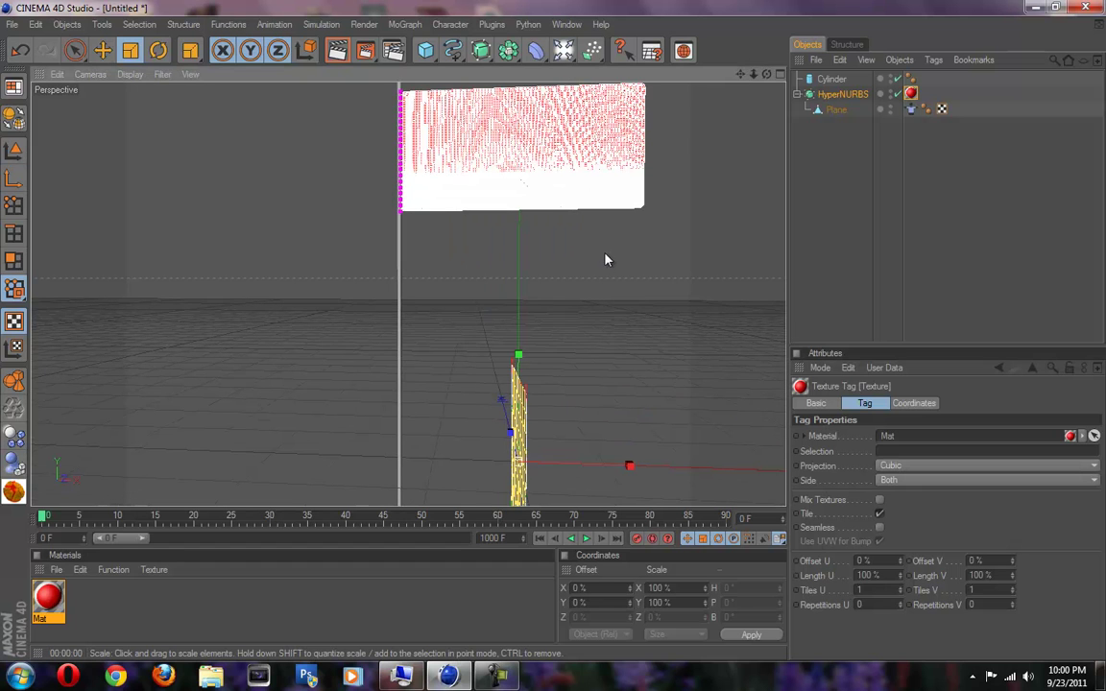
alt+drag(507, 411, 480, 326)
click(159, 49)
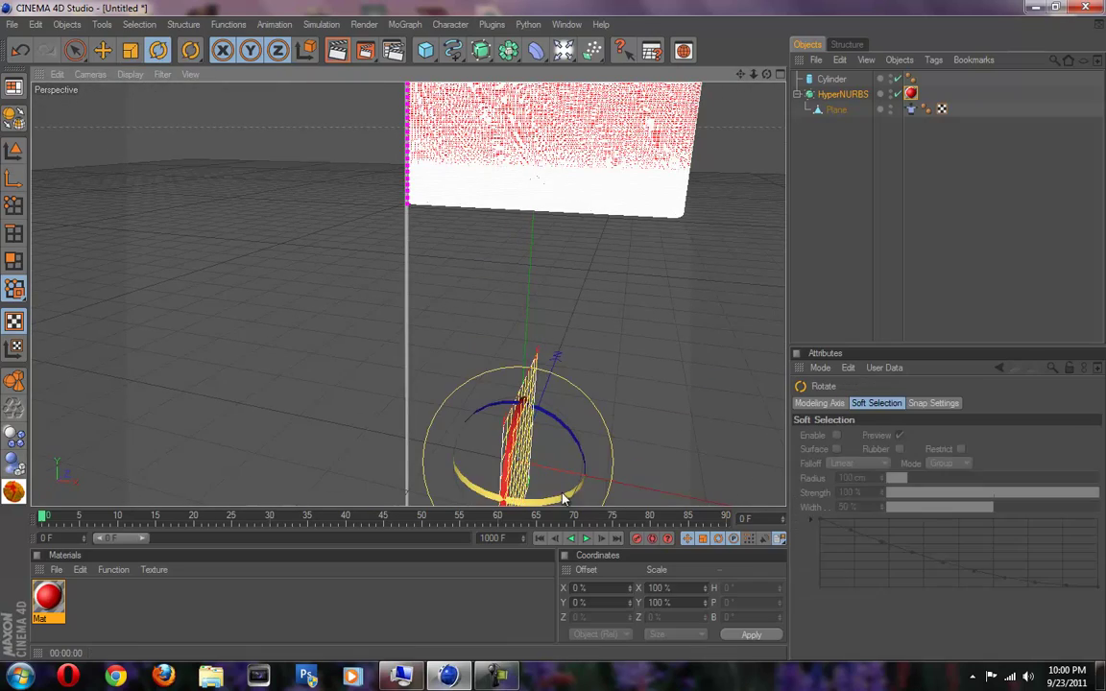
drag(498, 454, 427, 480)
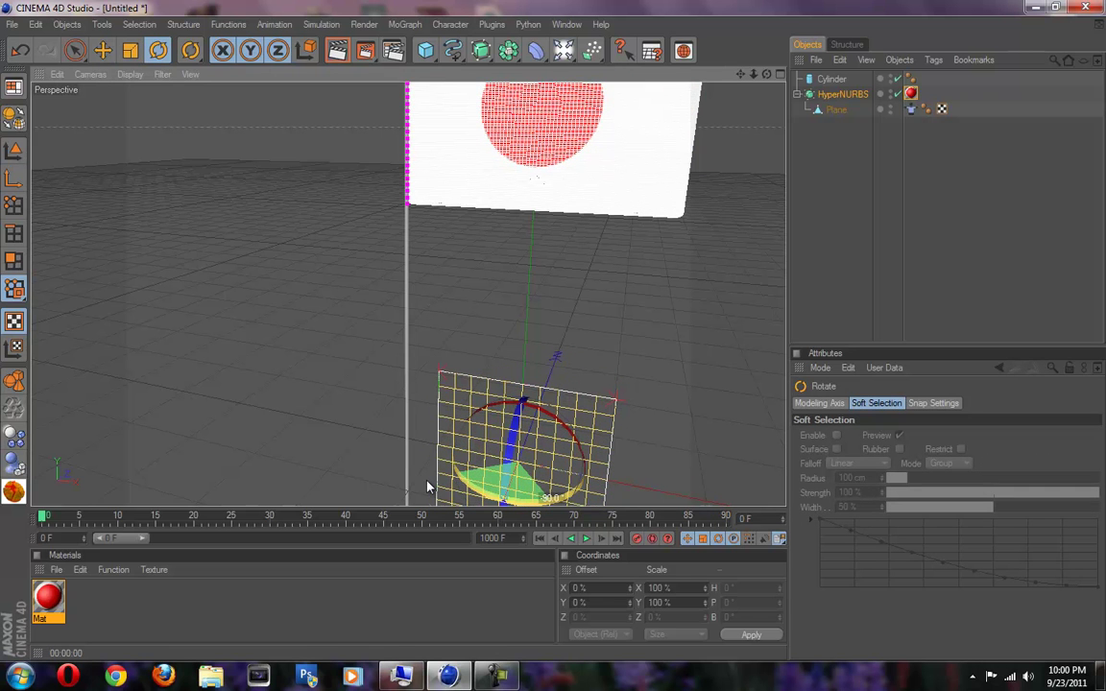
click(1001, 199)
scroll(604, 244, down, 4)
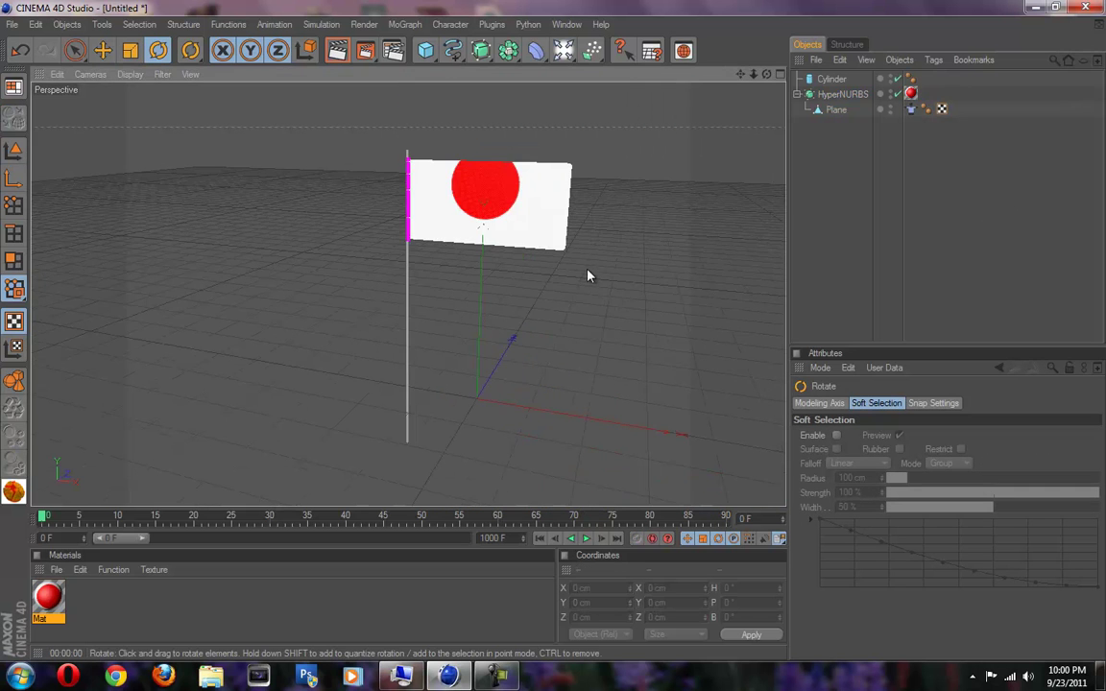
scroll(587, 274, up, 4)
- Lower the HyperNURBS texture projection in texture axis mode to about Y -31 cm, centring the red circle vertically on the flag
click(911, 93)
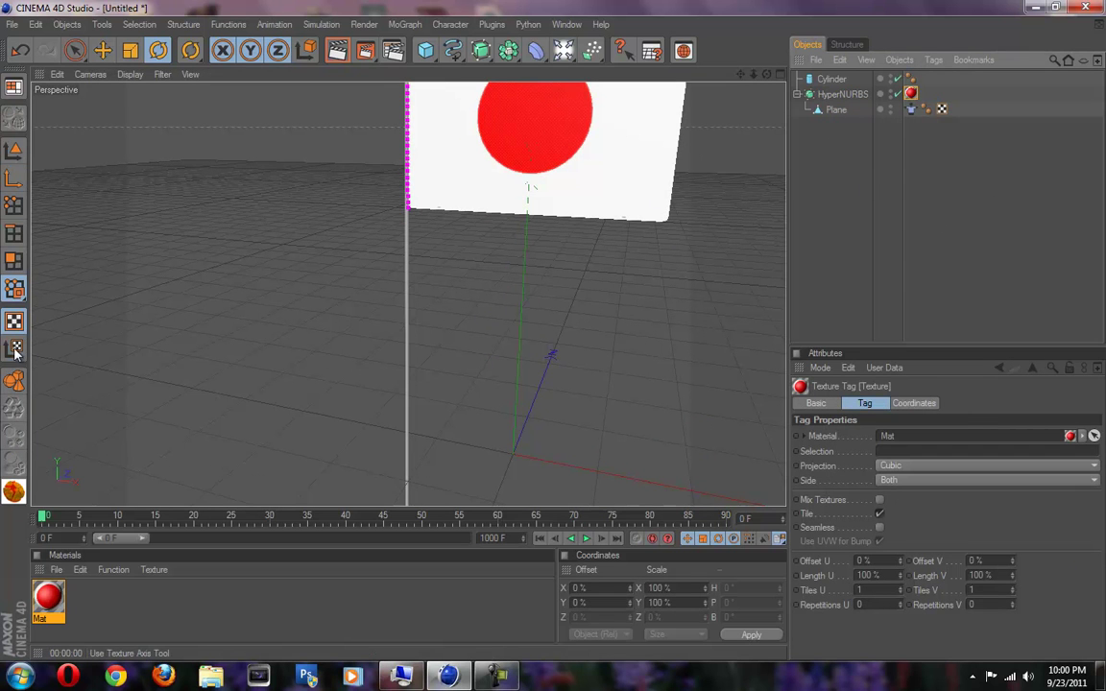
click(15, 294)
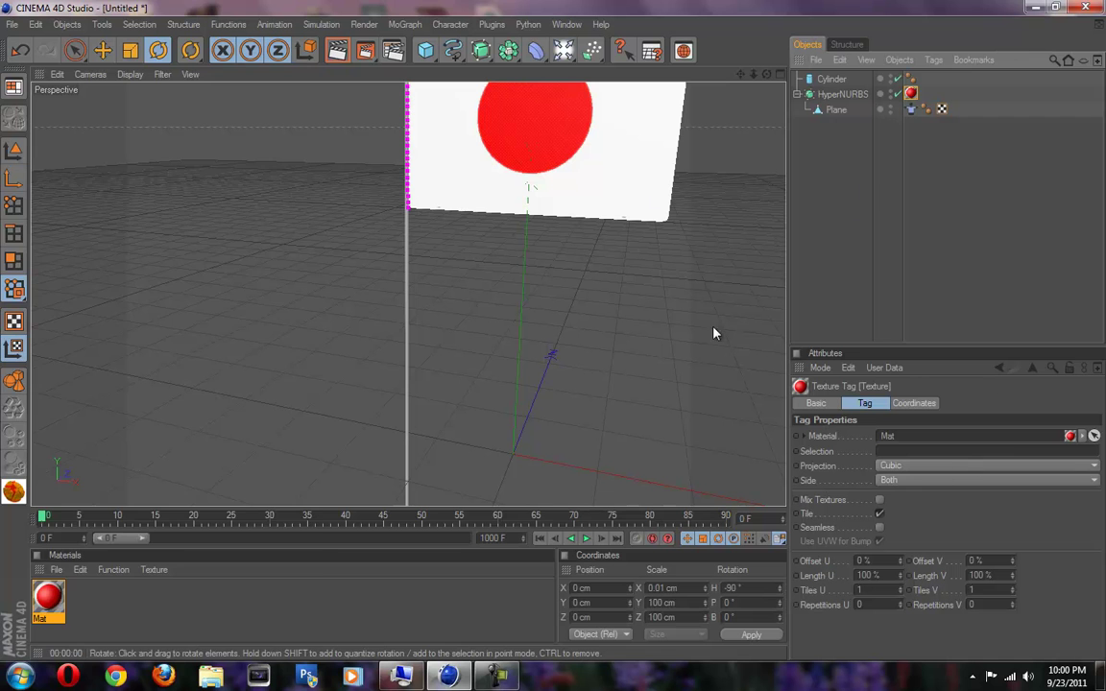
key(super)
click(675, 325)
alt+drag(649, 324, 553, 331)
scroll(650, 257, down, 5)
scroll(572, 304, up, 5)
click(494, 210)
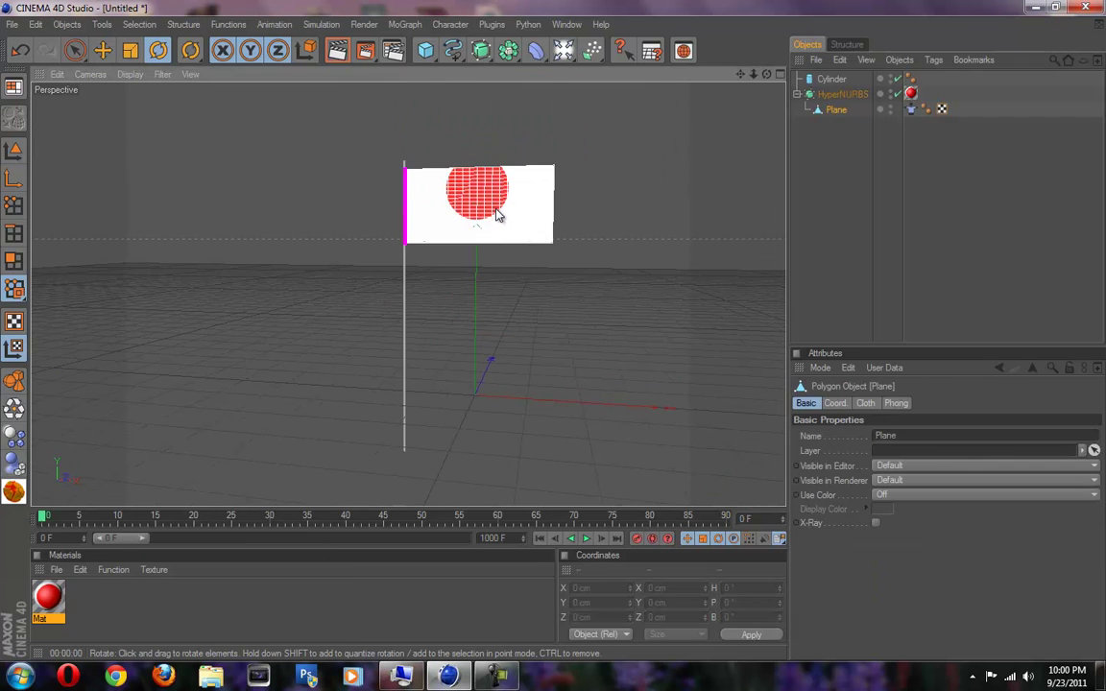
click(826, 97)
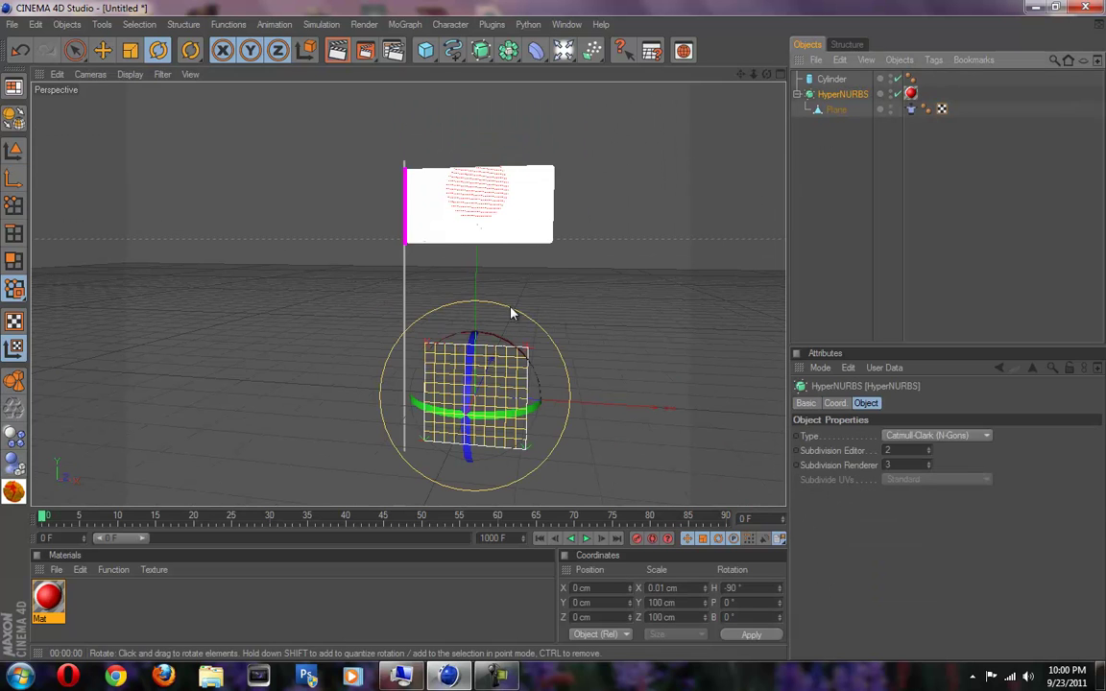
click(102, 52)
drag(474, 315, 555, 336)
drag(554, 424, 556, 338)
click(964, 233)
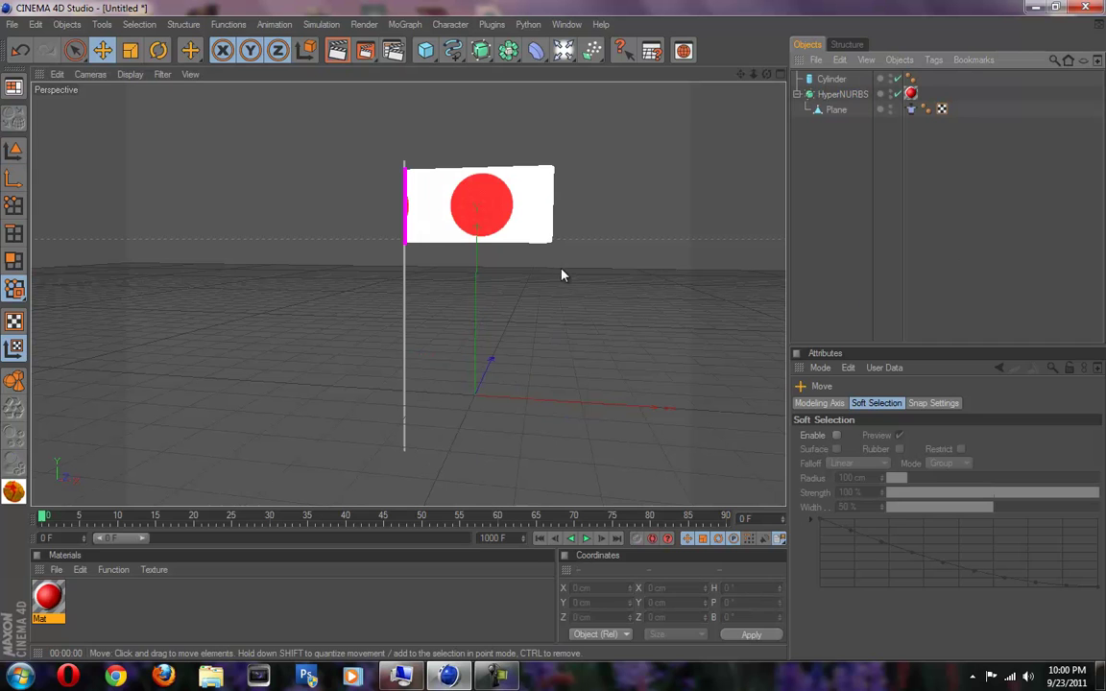
- Shift the texture projection sideways to about X 1.4 cm, centring the red circle horizontally on the flag
click(842, 93)
click(910, 93)
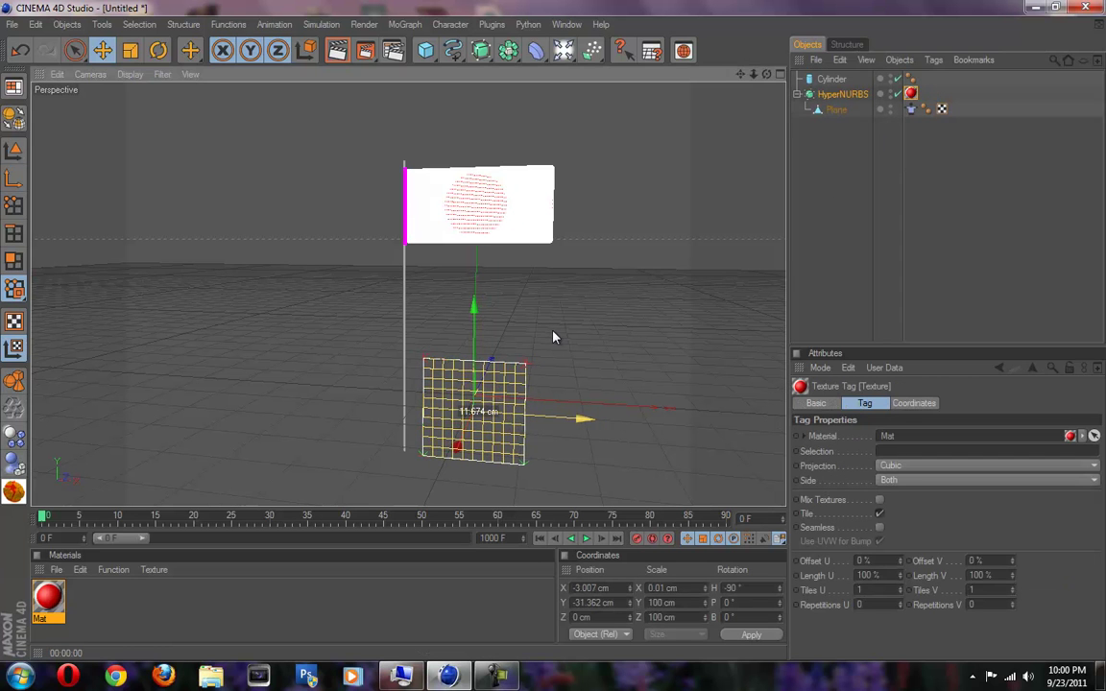
click(972, 262)
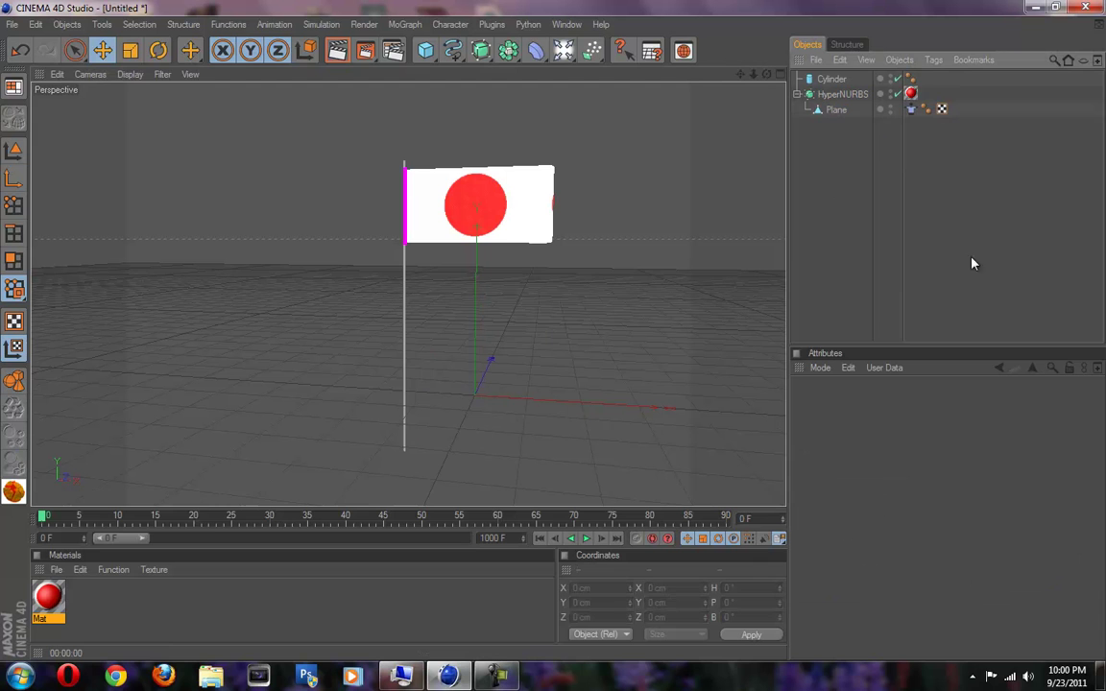
click(910, 93)
click(847, 96)
click(911, 94)
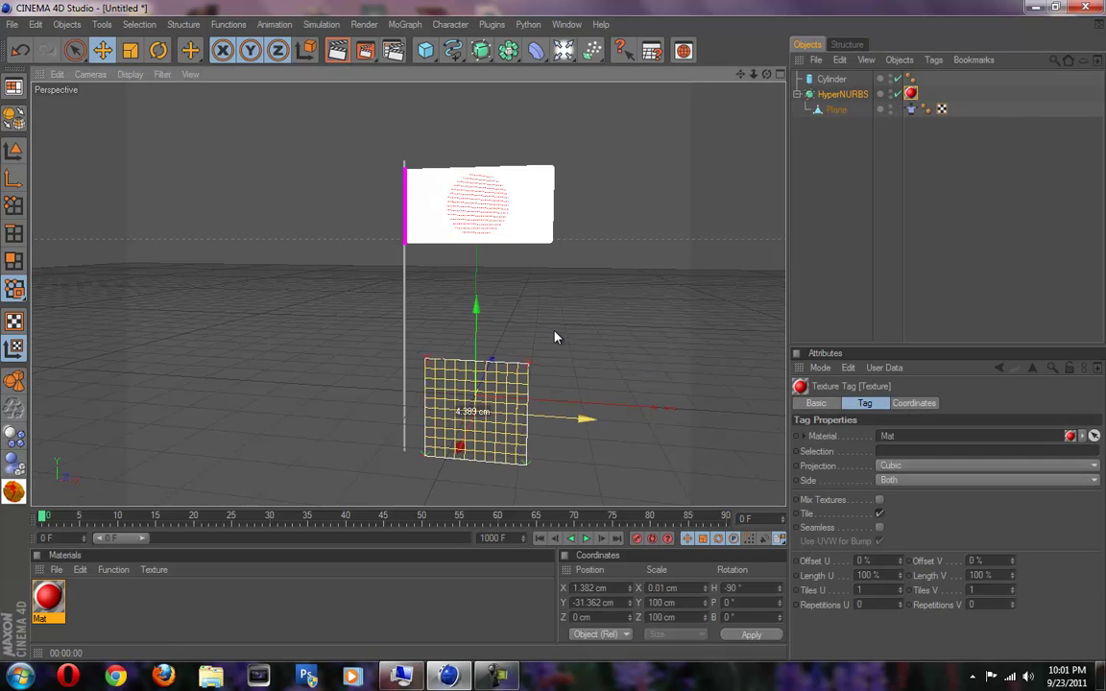
click(955, 289)
- Play the cloth simulation to check how the Cubic texture follows the waving flag, then rewind to frame 0
alt+drag(553, 336, 552, 336)
click(587, 539)
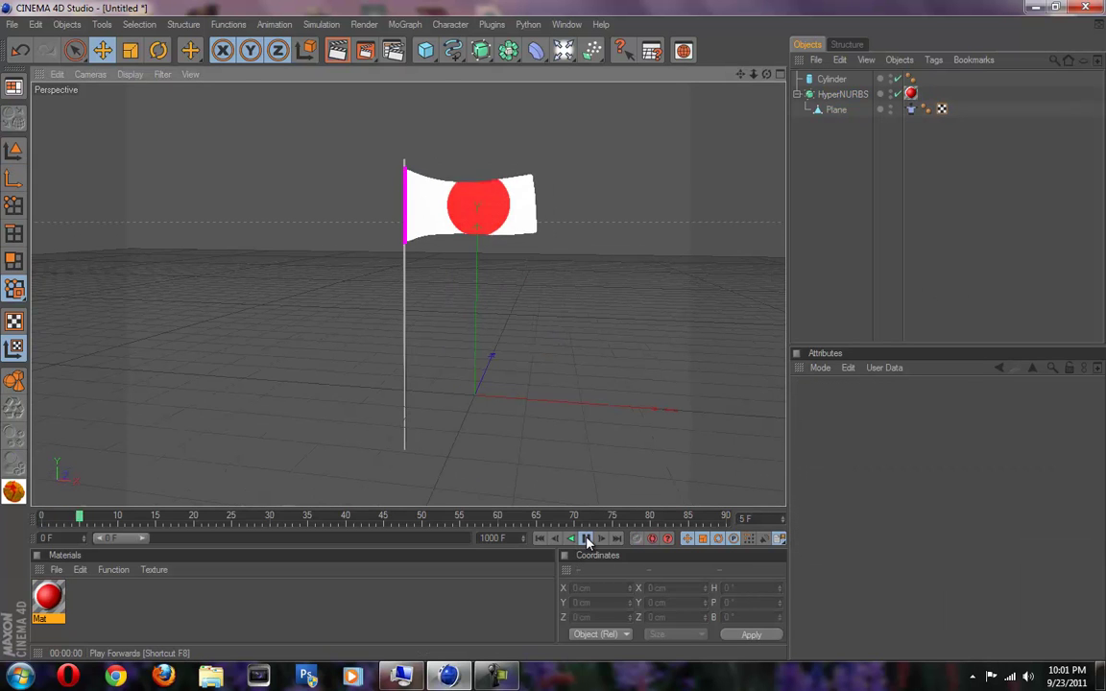
click(587, 539)
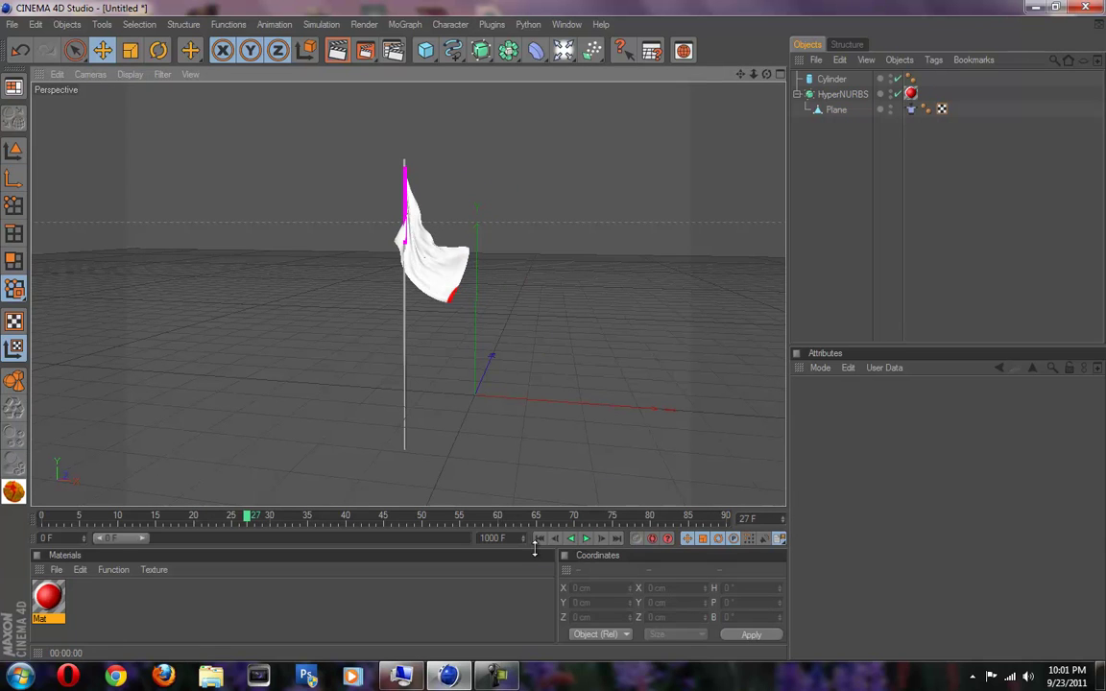
click(541, 539)
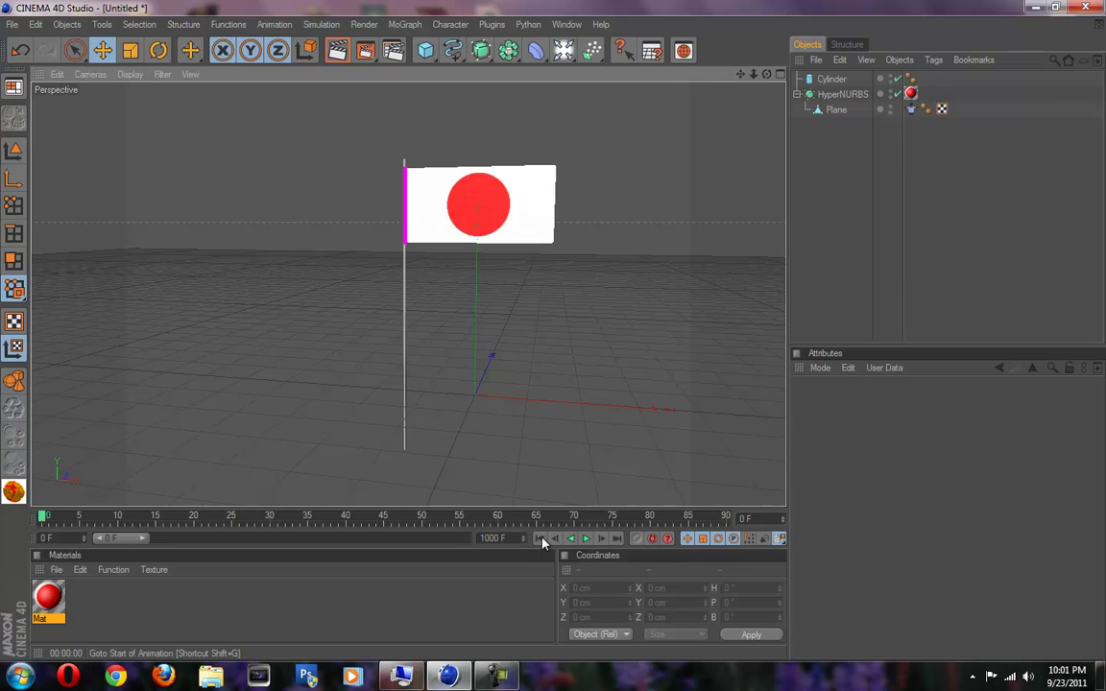
- Change the texture tag's projection to Flat and select the HyperNURBS object
click(911, 93)
click(912, 465)
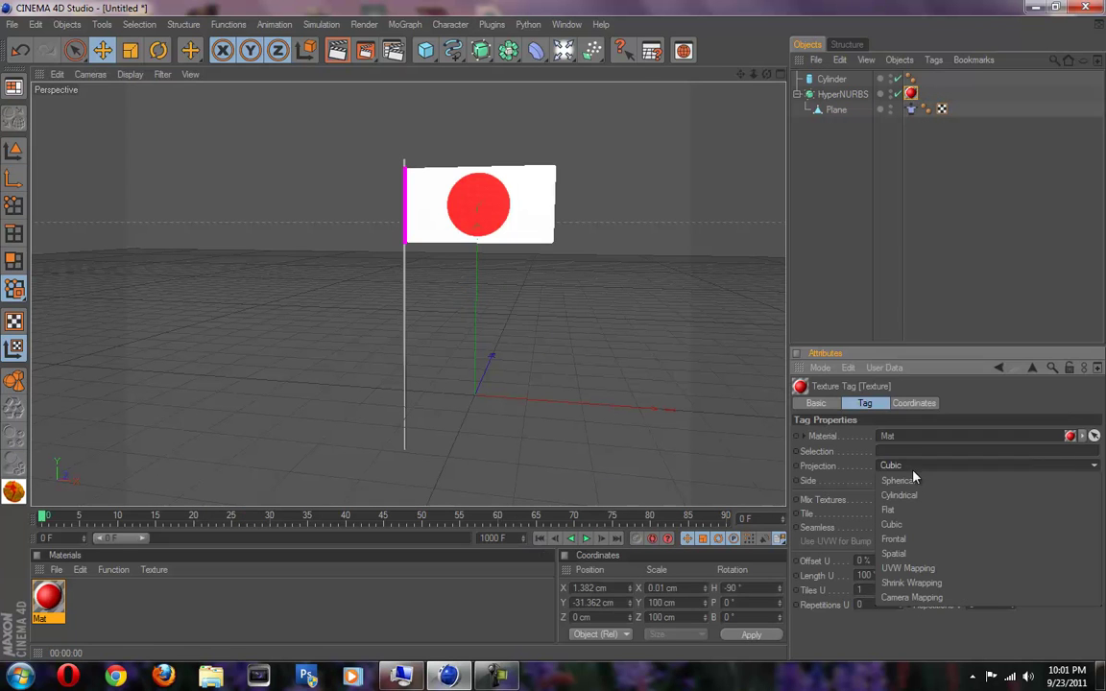
click(930, 511)
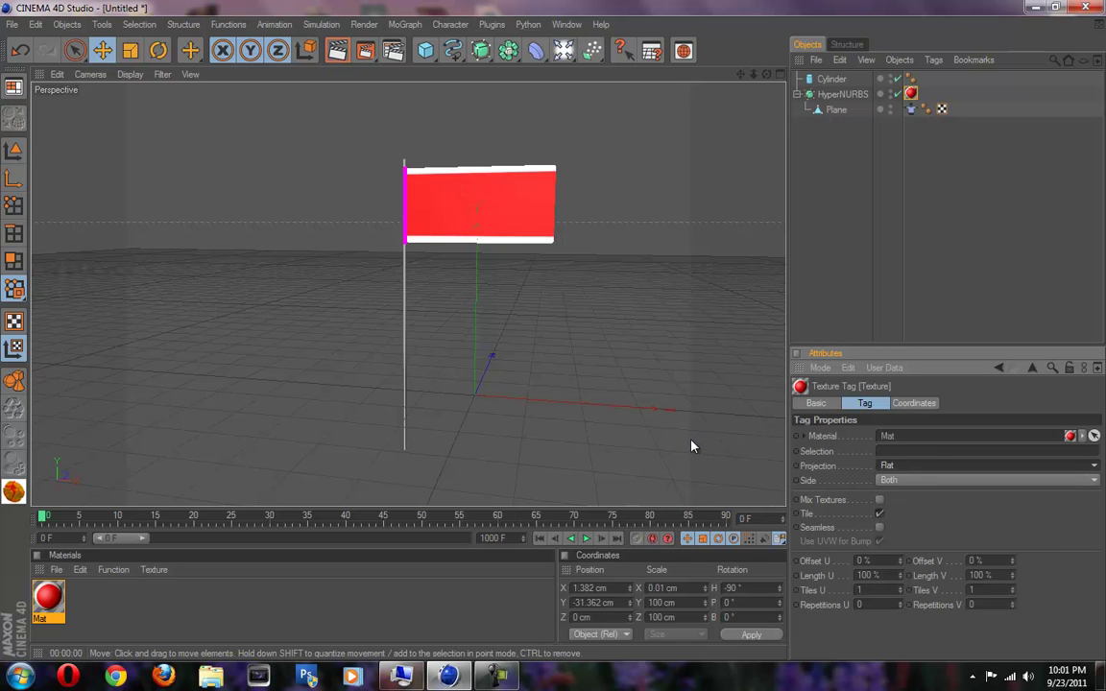
click(886, 465)
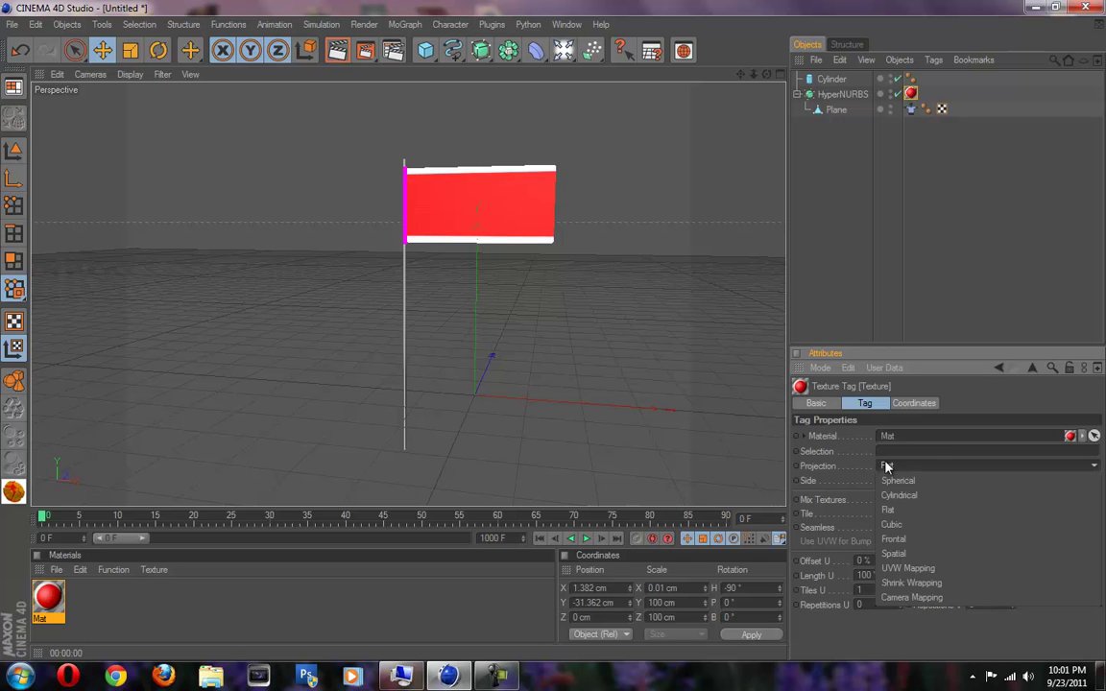
click(921, 207)
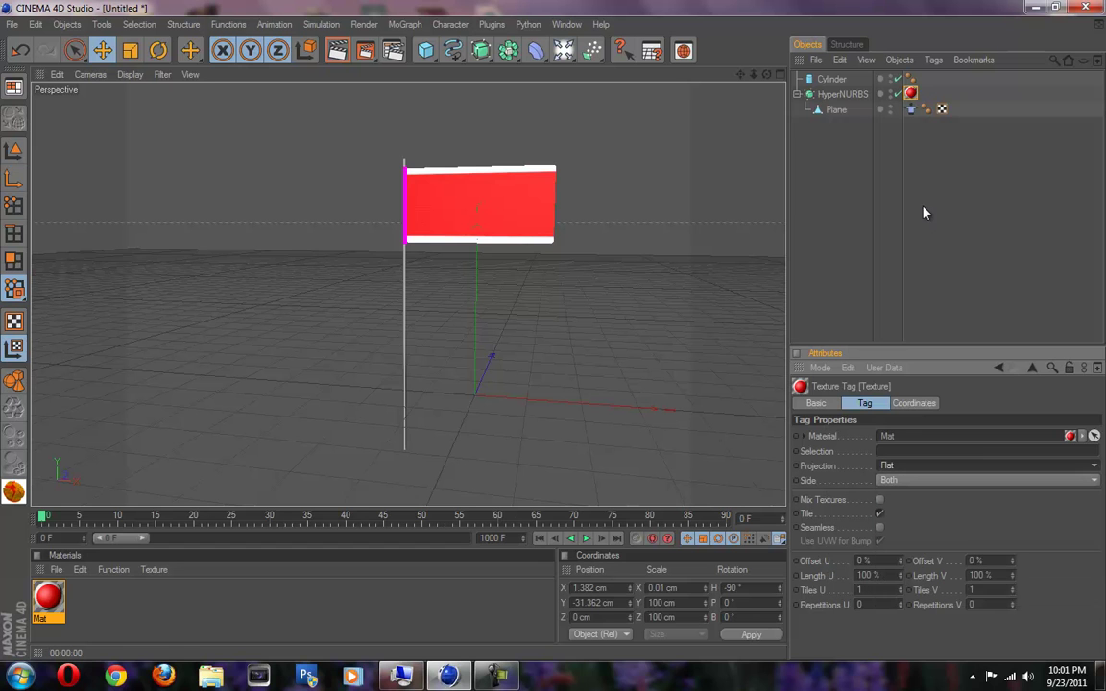
click(842, 94)
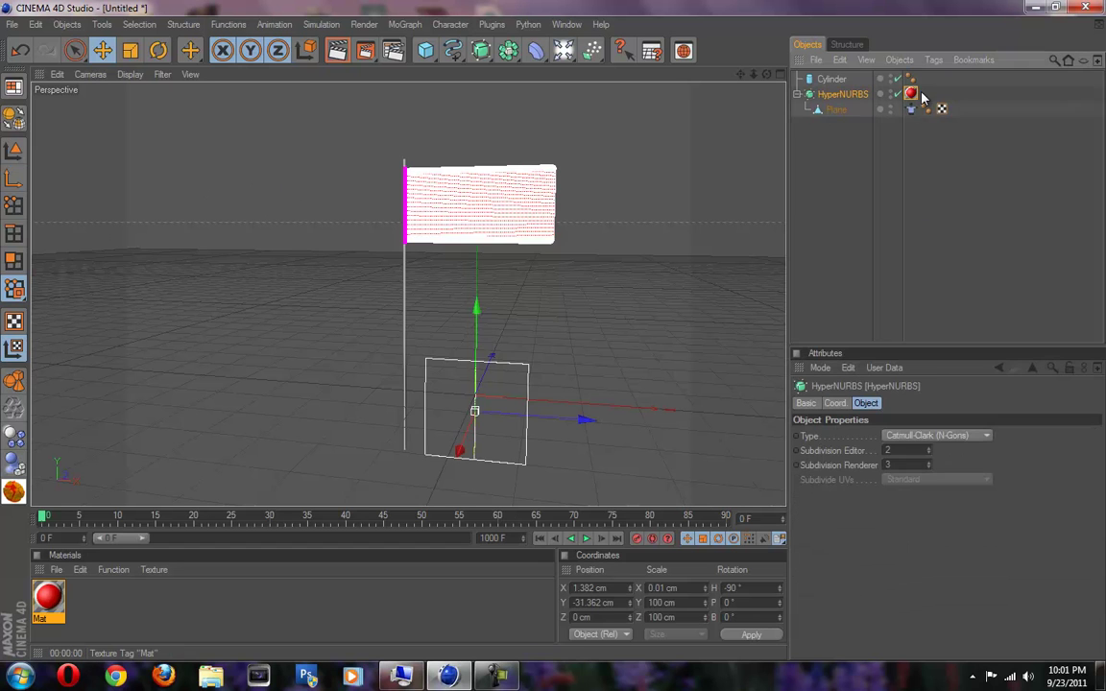
- Try to scale the HyperNURBS object's Flat texture projection, and undo back to the Cubic projection
click(131, 50)
drag(554, 338, 605, 341)
key(ctrl+z)
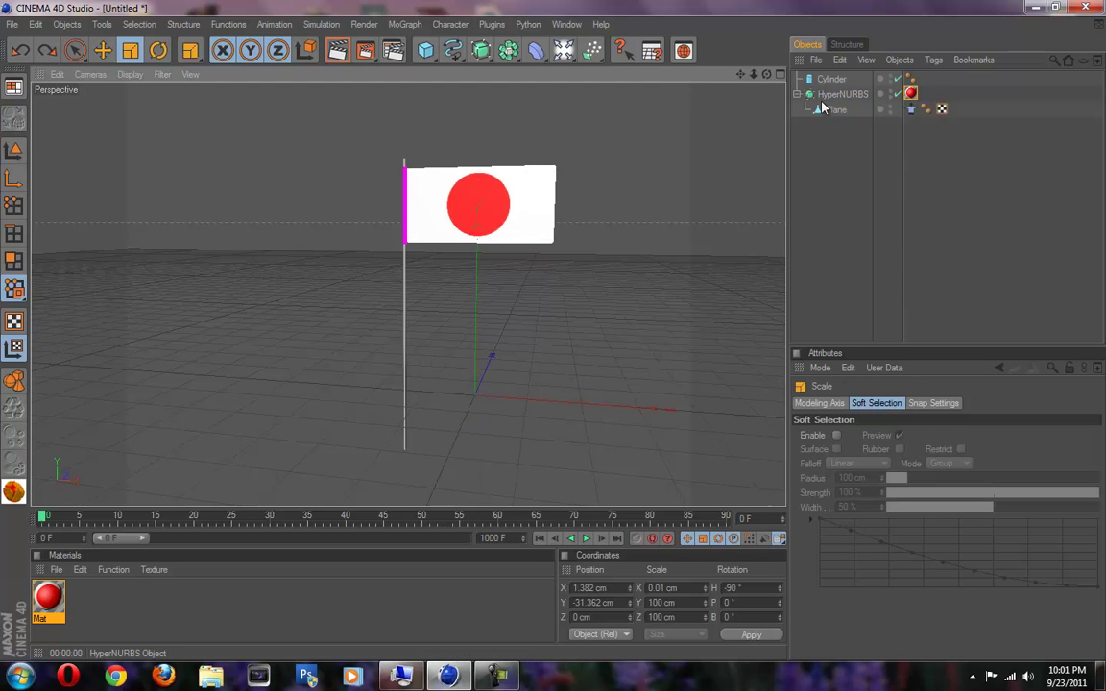
- Change the HyperNURBS texture tag's projection to UVW Mapping
click(911, 94)
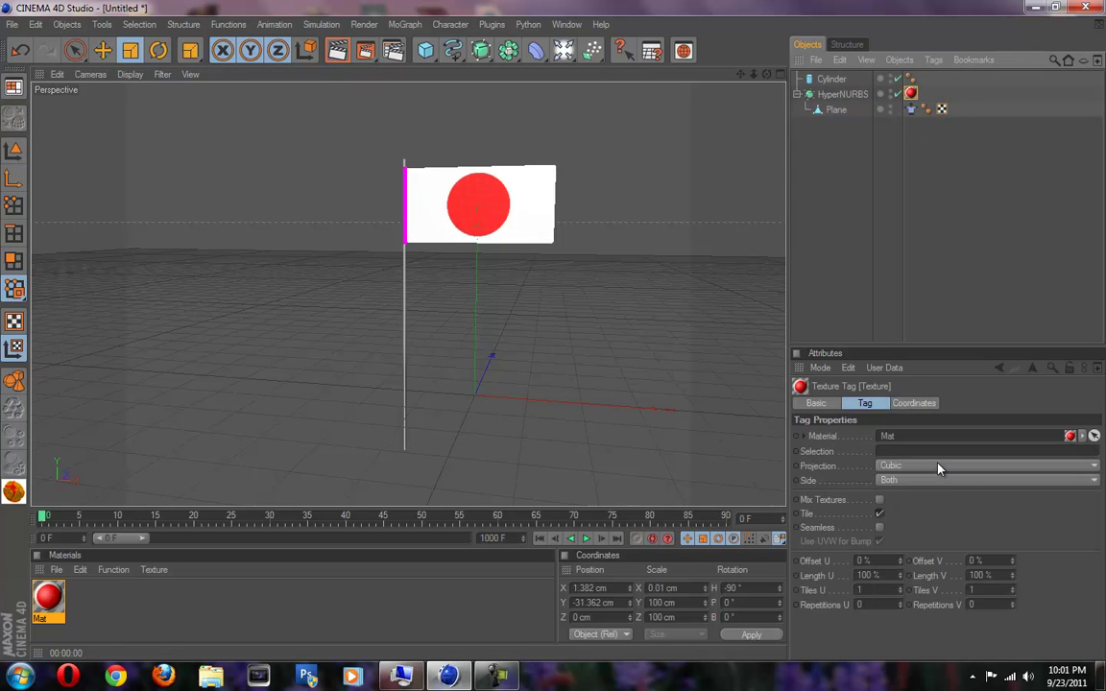
click(938, 468)
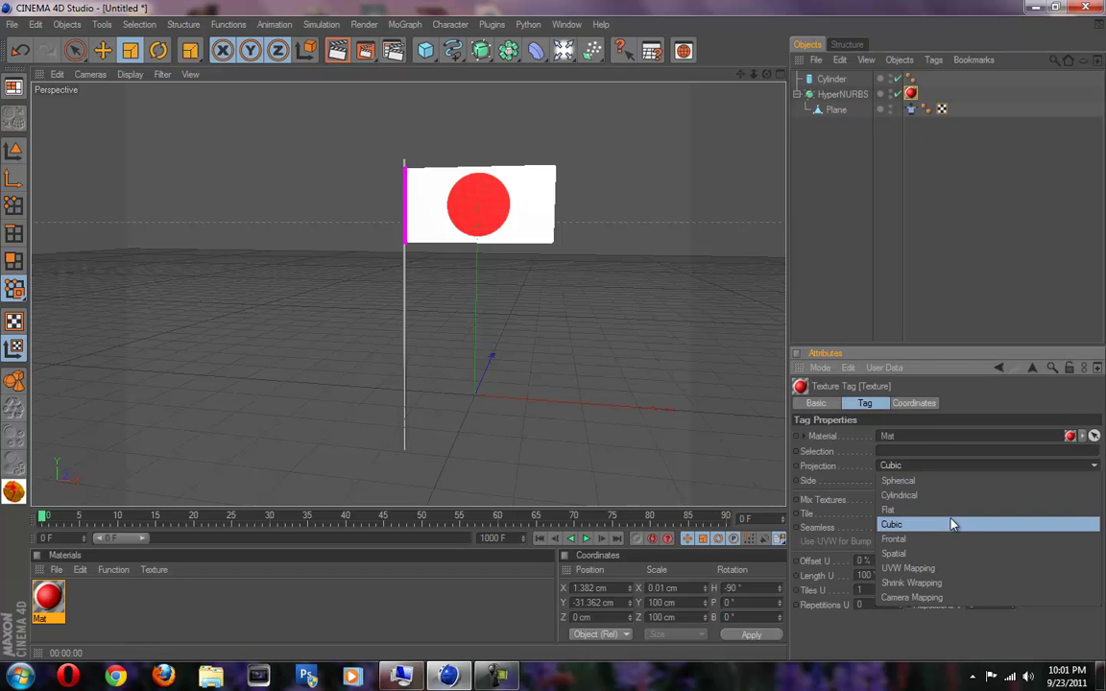
click(928, 568)
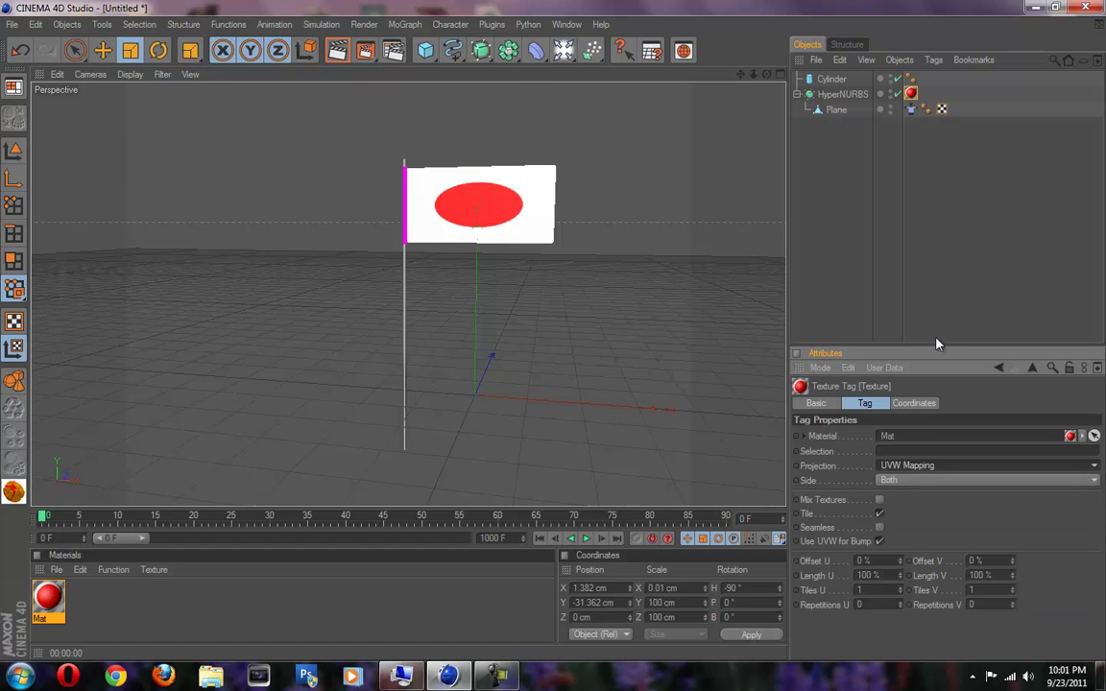
- Scale the HyperNURBS texture axes to about 109 cm in Y and 70 cm in Z, and deselect the object
click(831, 95)
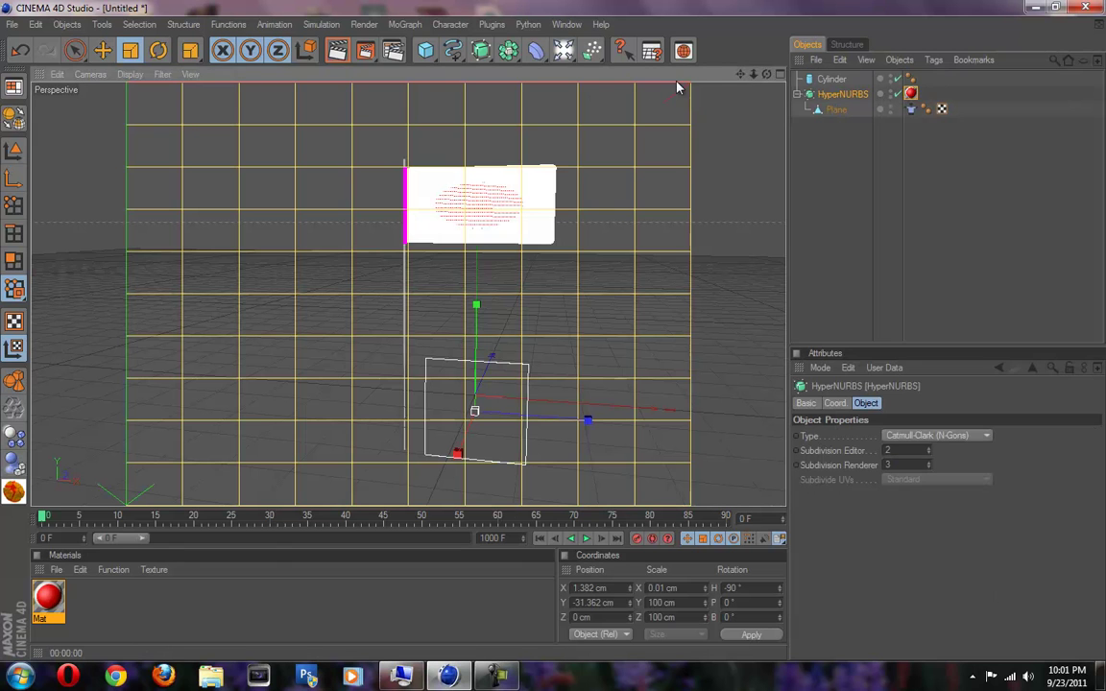
click(130, 53)
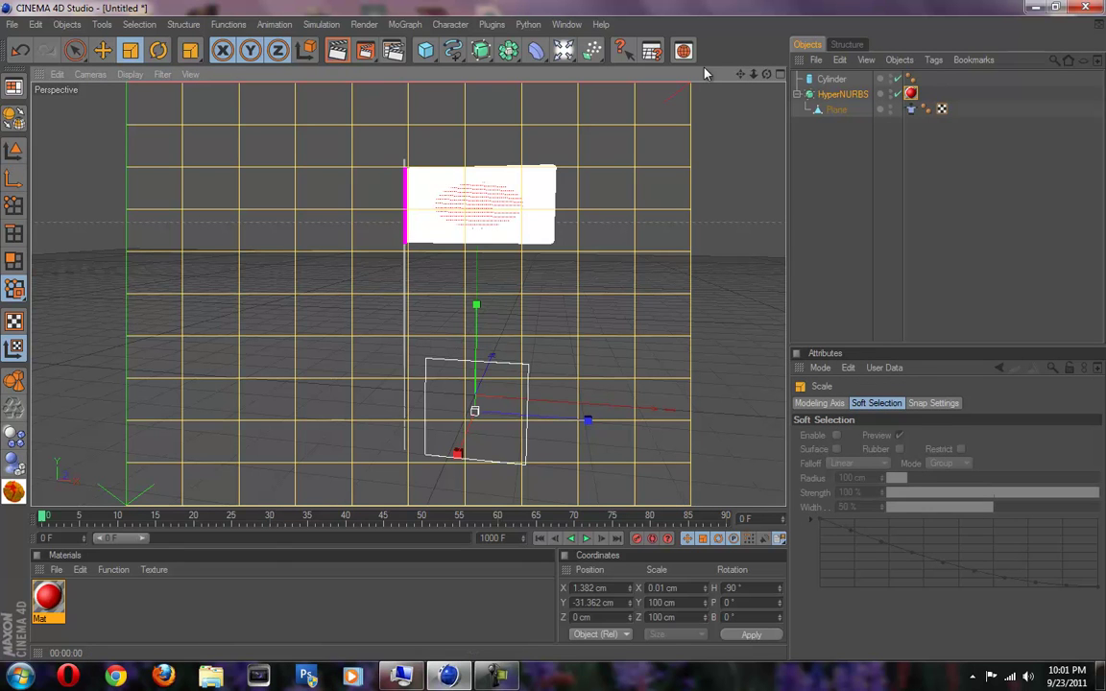
drag(589, 427, 554, 337)
drag(590, 422, 563, 331)
drag(131, 491, 555, 331)
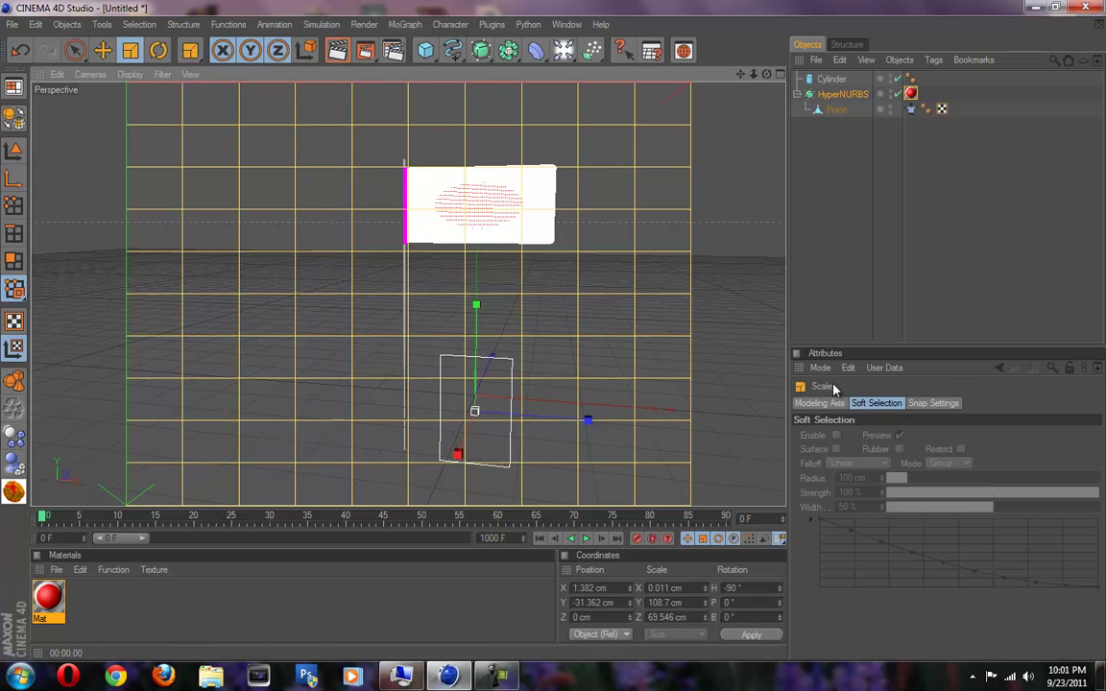
click(932, 228)
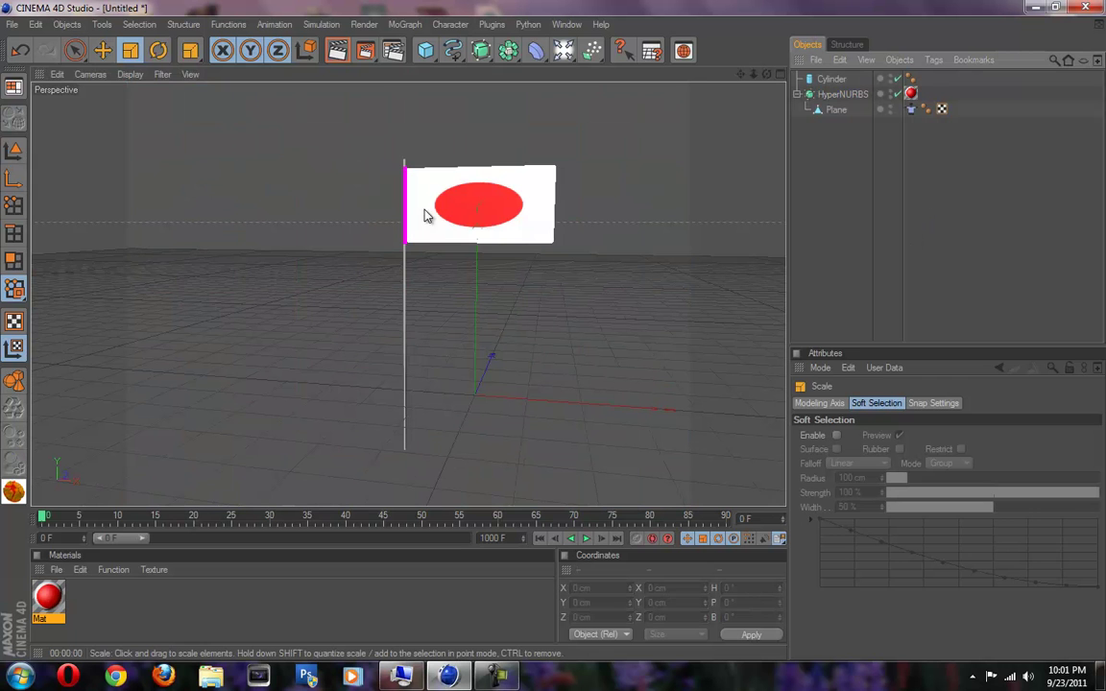
alt+drag(467, 245, 549, 332)
alt+right_drag(567, 239, 533, 370)
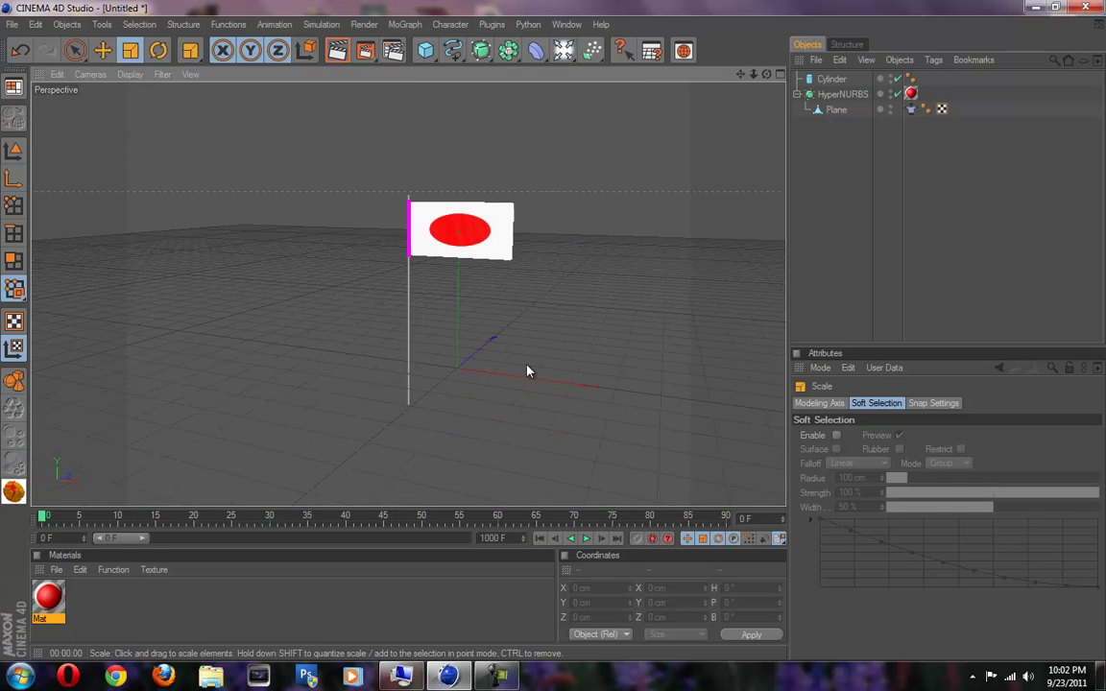
alt+drag(532, 370, 550, 336)
alt+drag(525, 401, 557, 364)
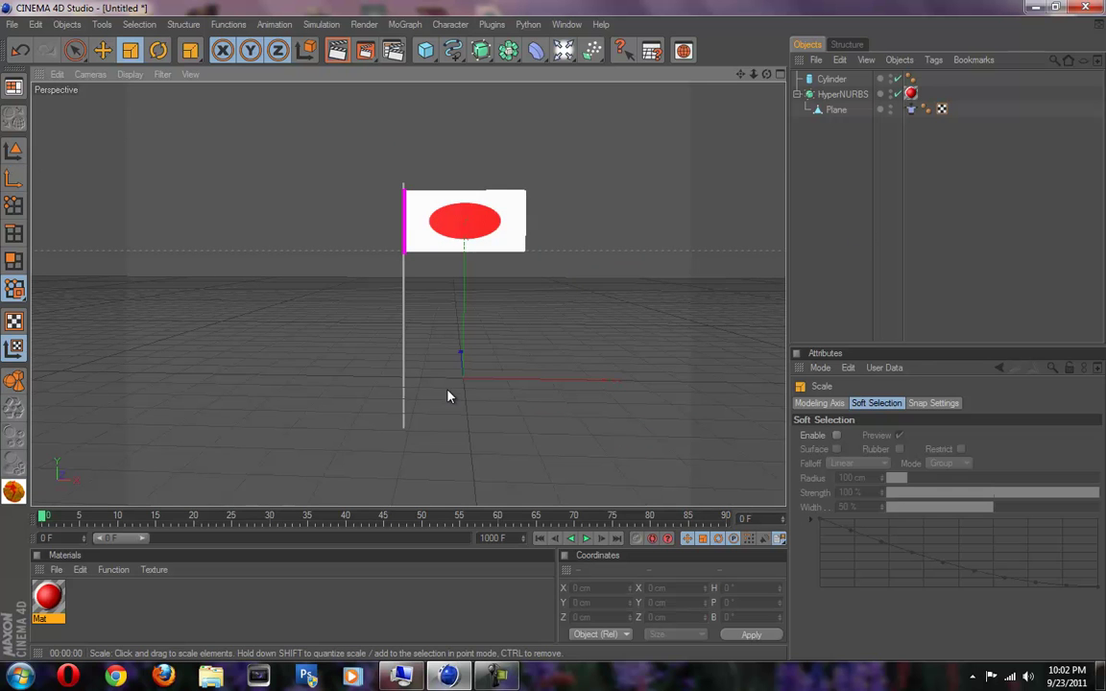
scroll(463, 385, up, 4)
scroll(464, 373, down, 3)
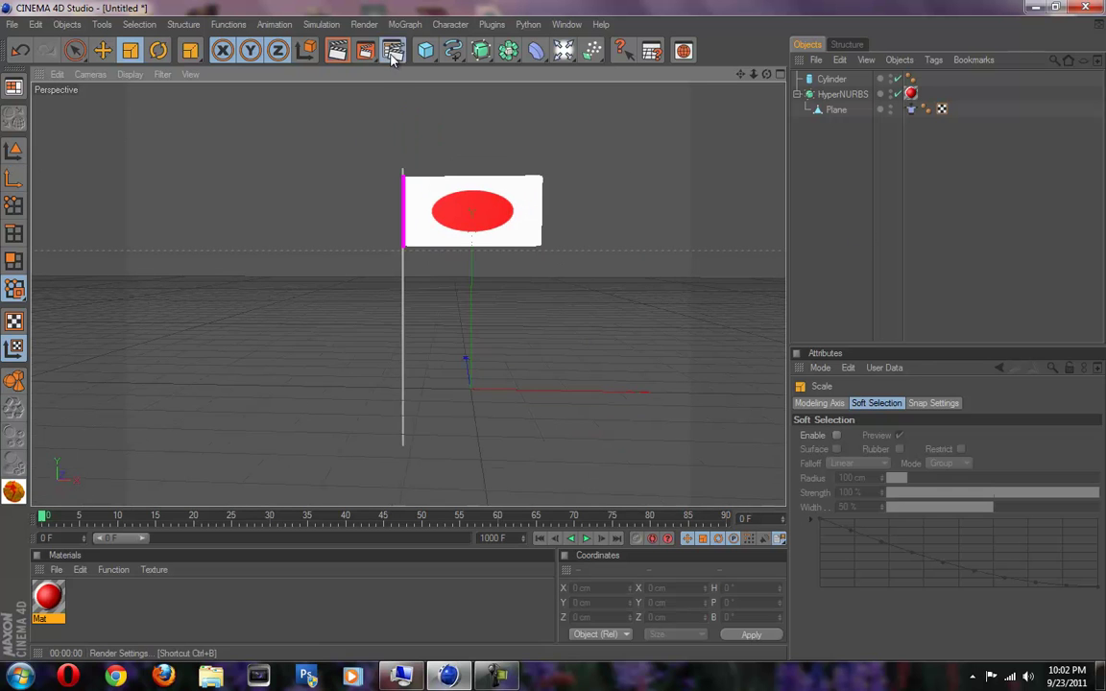
- Add the Ambient Occlusion and Global Illumination effects to the render settings, both enabled
key(ctrl+b)
click(124, 275)
click(203, 374)
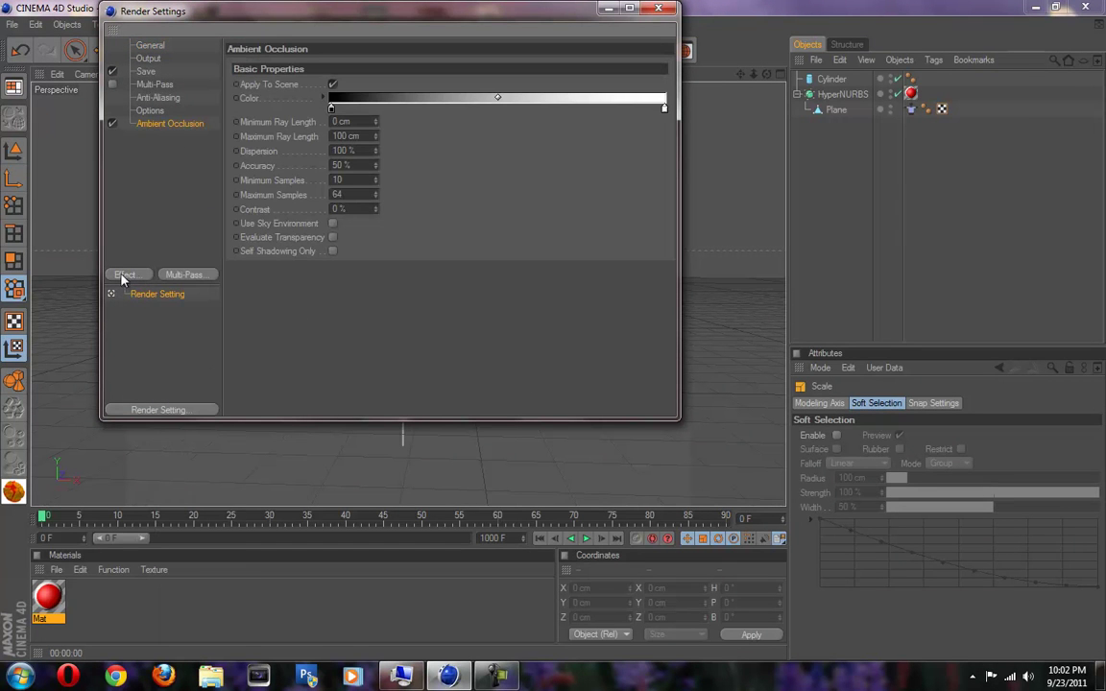
click(111, 124)
click(111, 125)
click(127, 276)
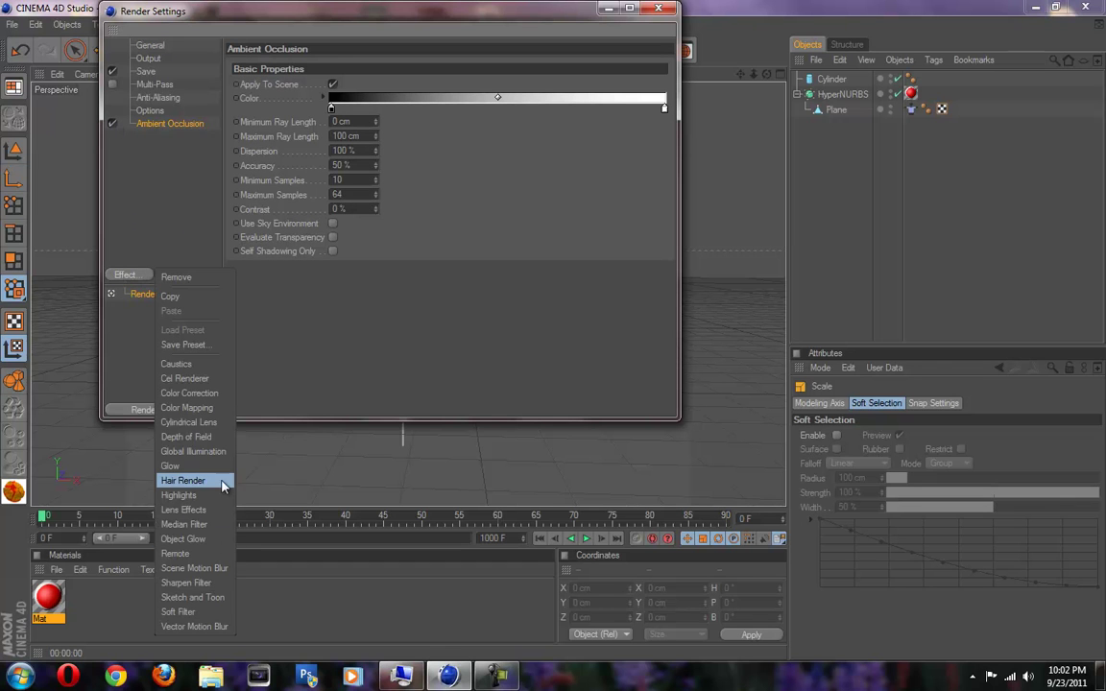
click(203, 454)
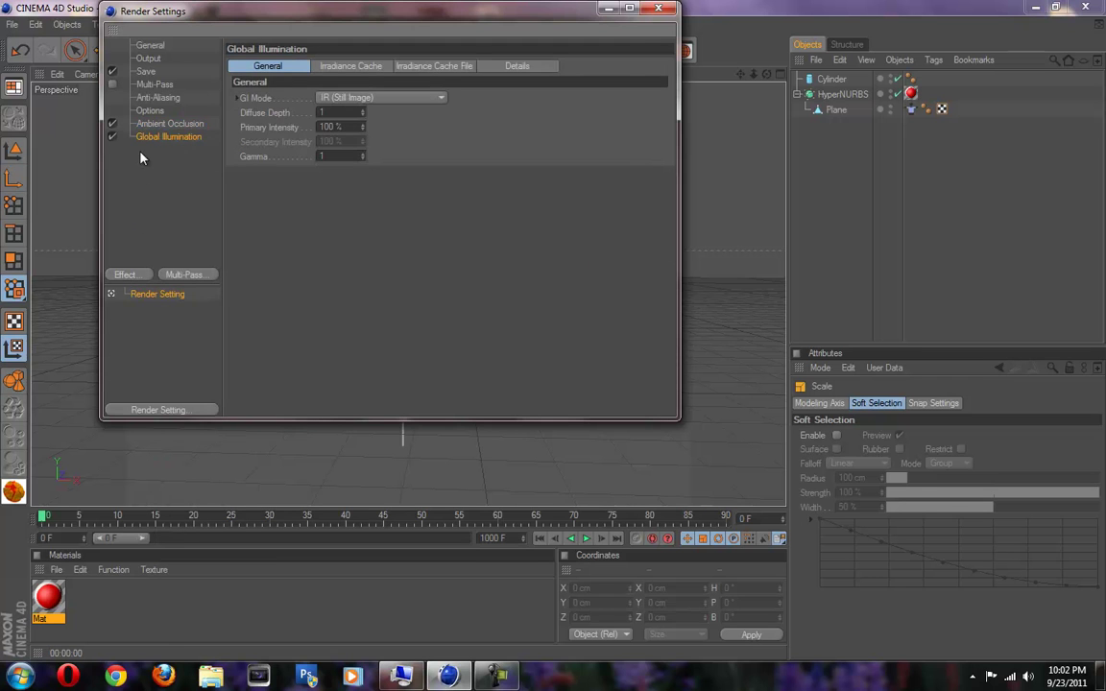
click(658, 9)
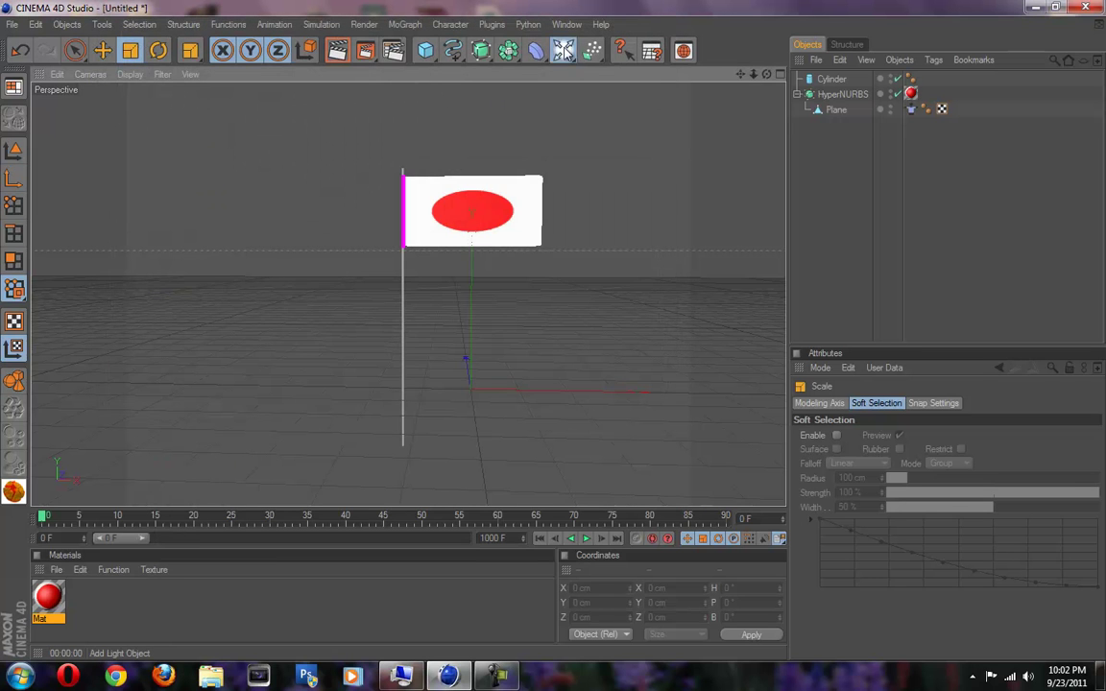
- Add a light in model mode, move it to about Y 681 cm and Z -688 cm, and shift it sideways along X
click(563, 50)
click(13, 149)
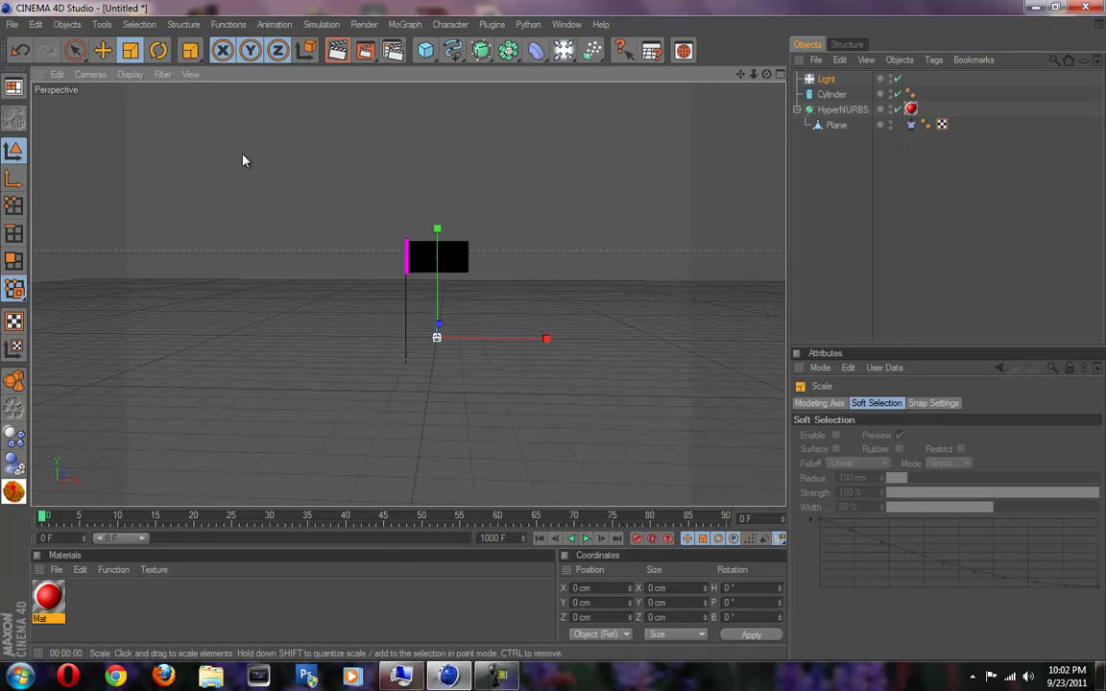
click(102, 50)
drag(440, 264, 440, 113)
alt+drag(440, 263, 189, 470)
drag(488, 187, 405, 187)
alt+drag(493, 244, 576, 424)
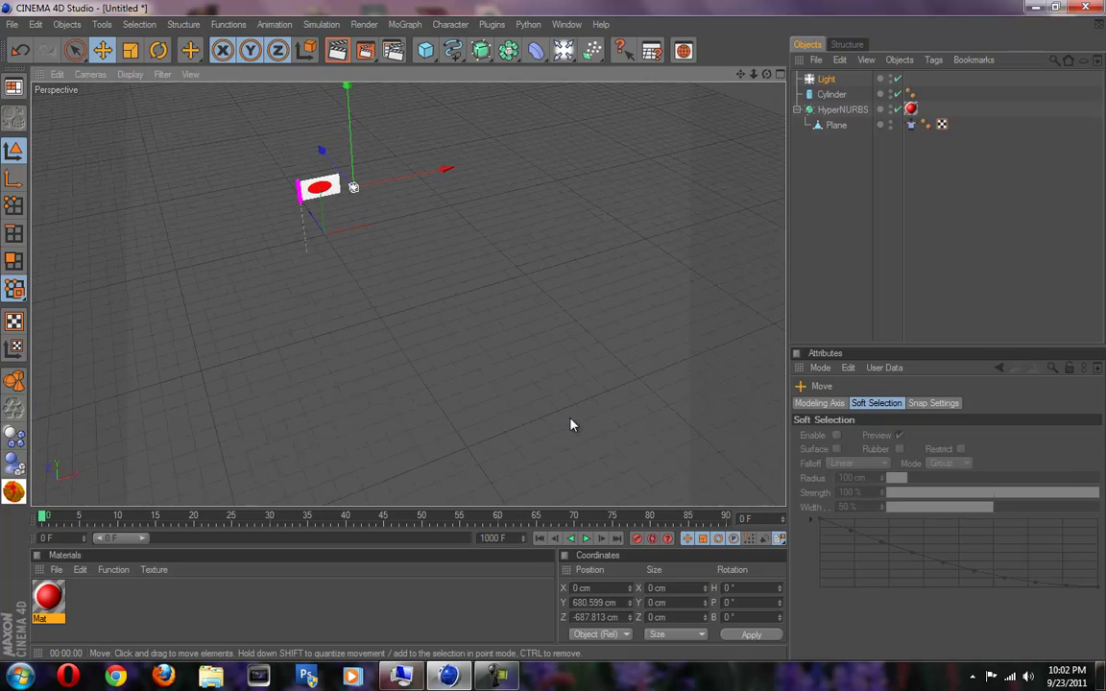
drag(445, 168, 554, 336)
mouse_move(553, 335)
alt+mouse_down()
mouse_move(558, 326)
mouse_move(553, 346)
alt+mouse_up()
click(1021, 271)
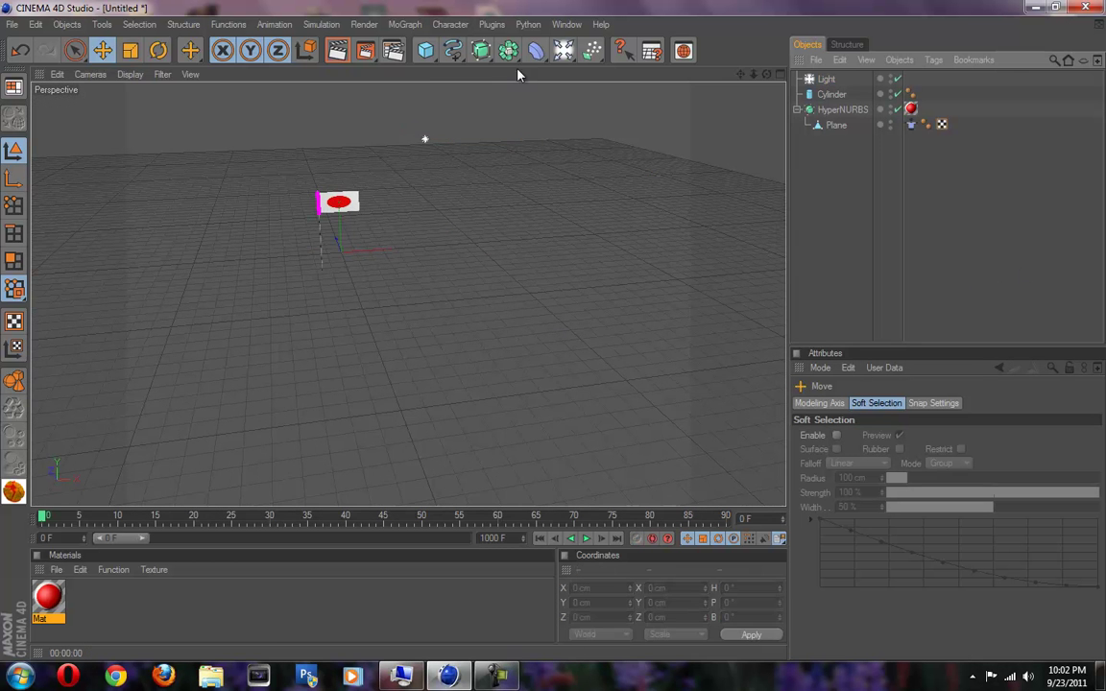
- Add a plane as the ground and lower it to about Y -112 cm at the base of the pole
drag(433, 54, 502, 94)
scroll(396, 343, up, 5)
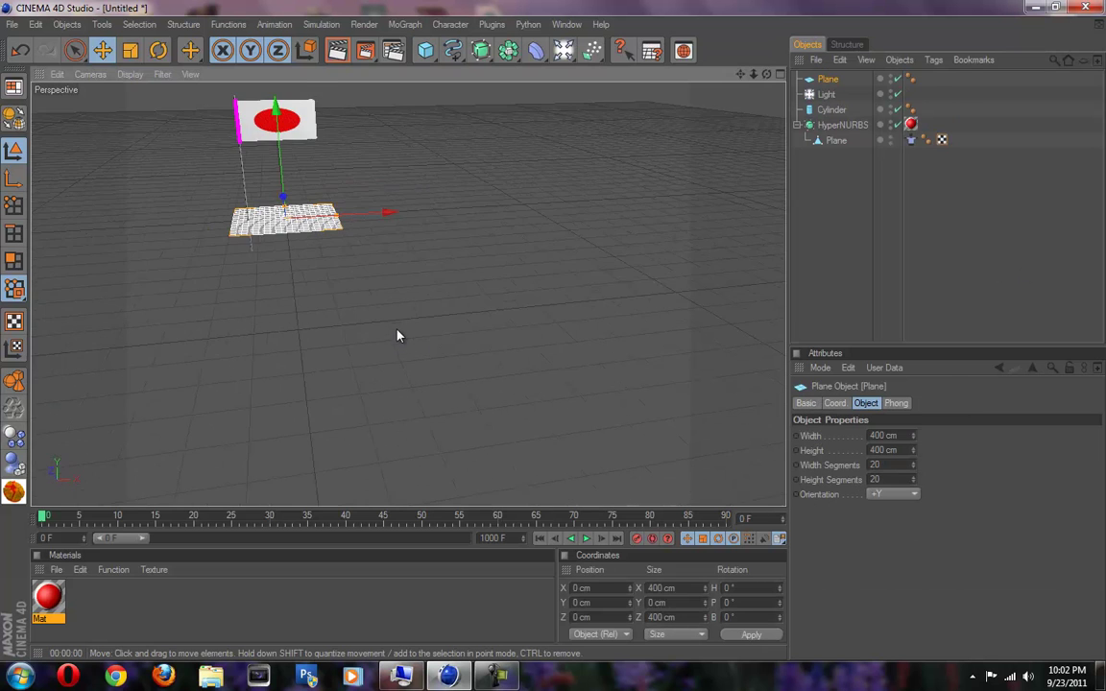
alt+middle_drag(426, 205, 563, 348)
scroll(278, 287, up, 5)
alt+drag(417, 261, 555, 333)
drag(307, 240, 306, 312)
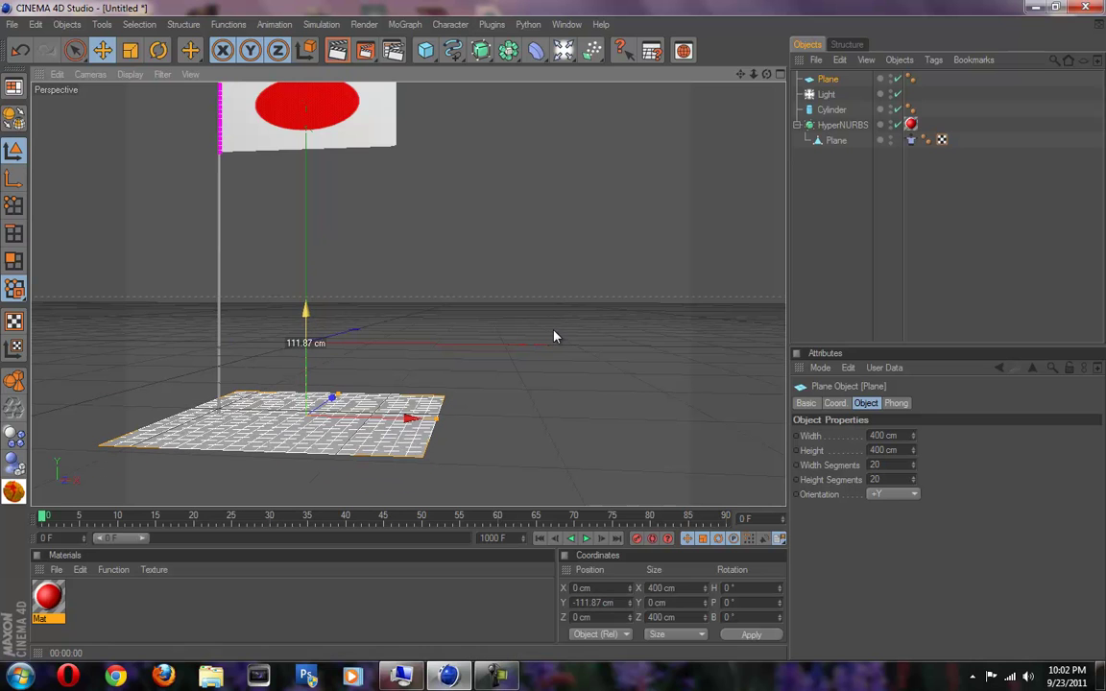
- Enlarge the ground plane to about 5943 cm wide and 13748 cm long
drag(436, 420, 581, 325)
alt+drag(249, 389, 541, 295)
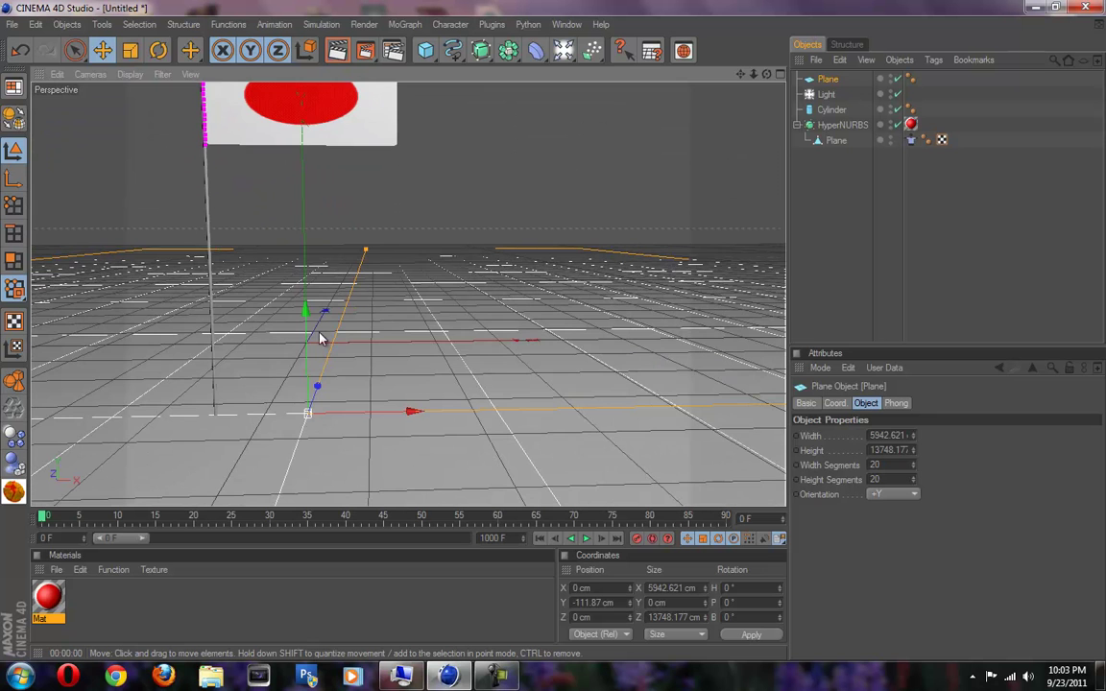
alt+drag(321, 338, 555, 339)
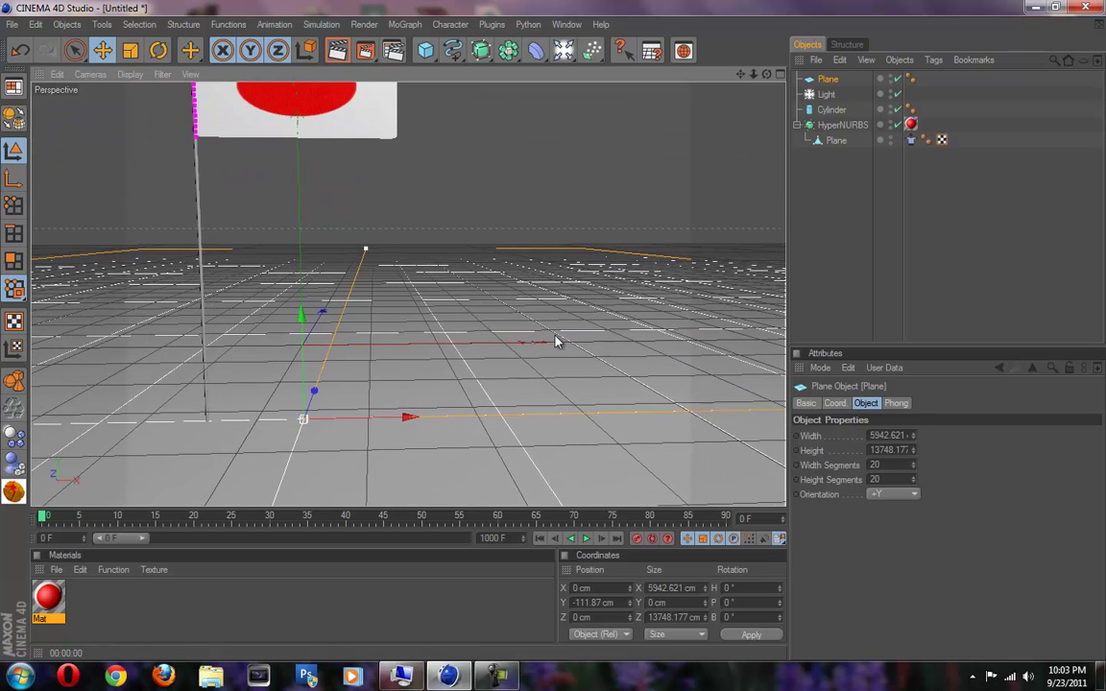
alt+middle_drag(363, 249, 368, 259)
scroll(367, 239, down, 3)
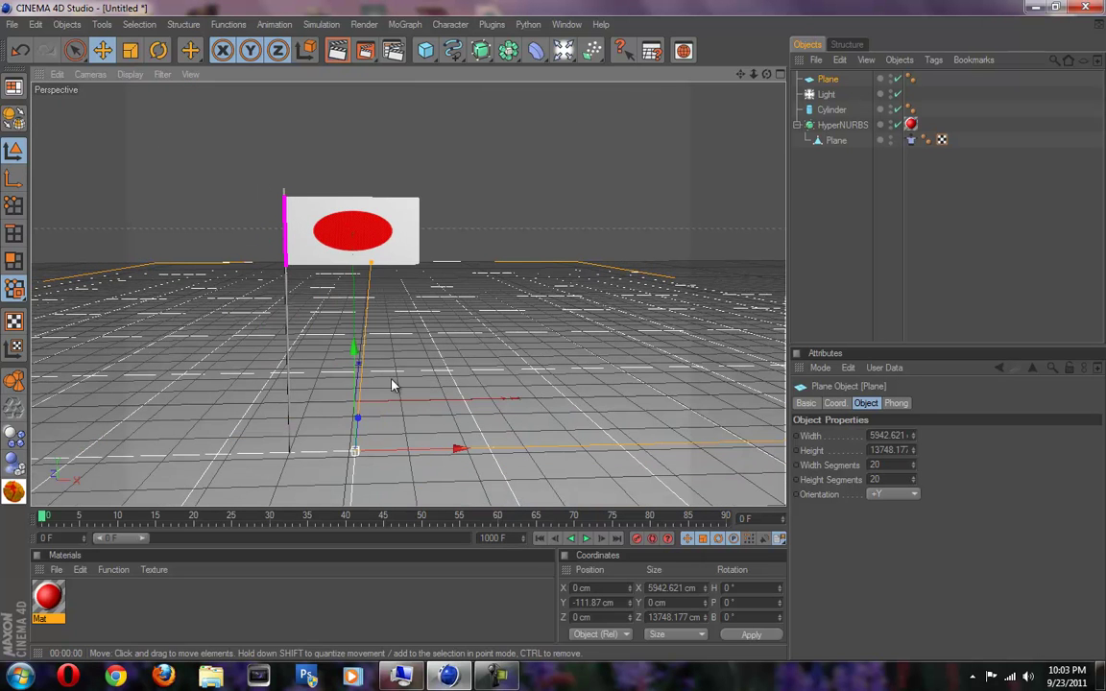
- Play the cloth simulation, stop it at frame 87 and render the perspective view from an angle
click(588, 540)
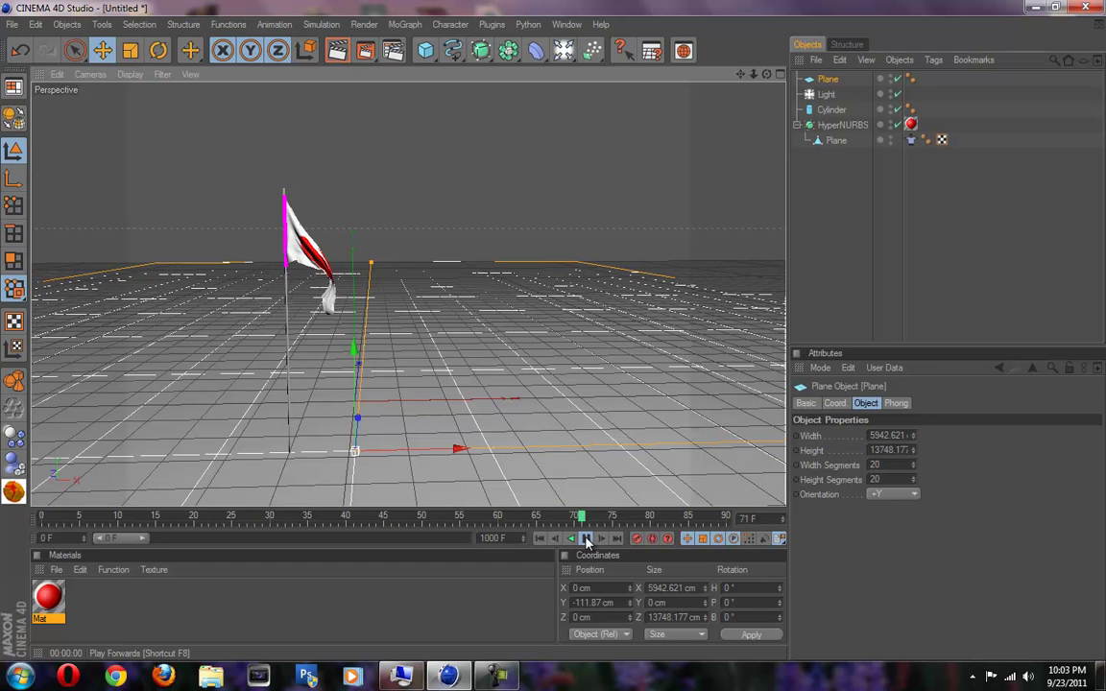
alt+drag(562, 328, 423, 360)
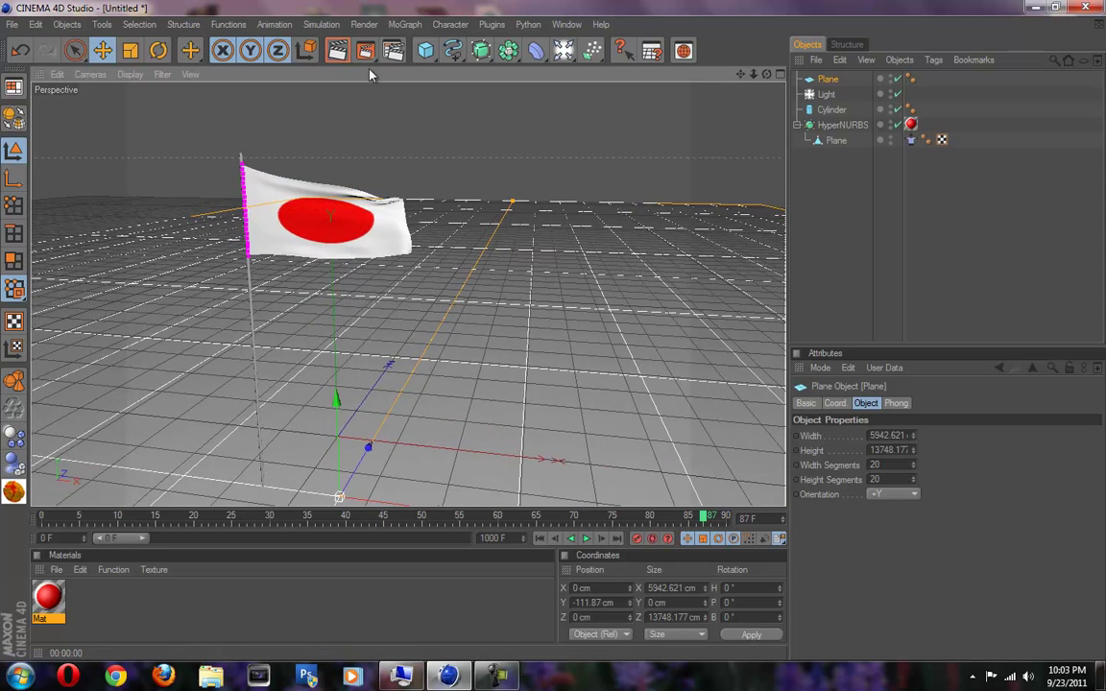
click(338, 52)
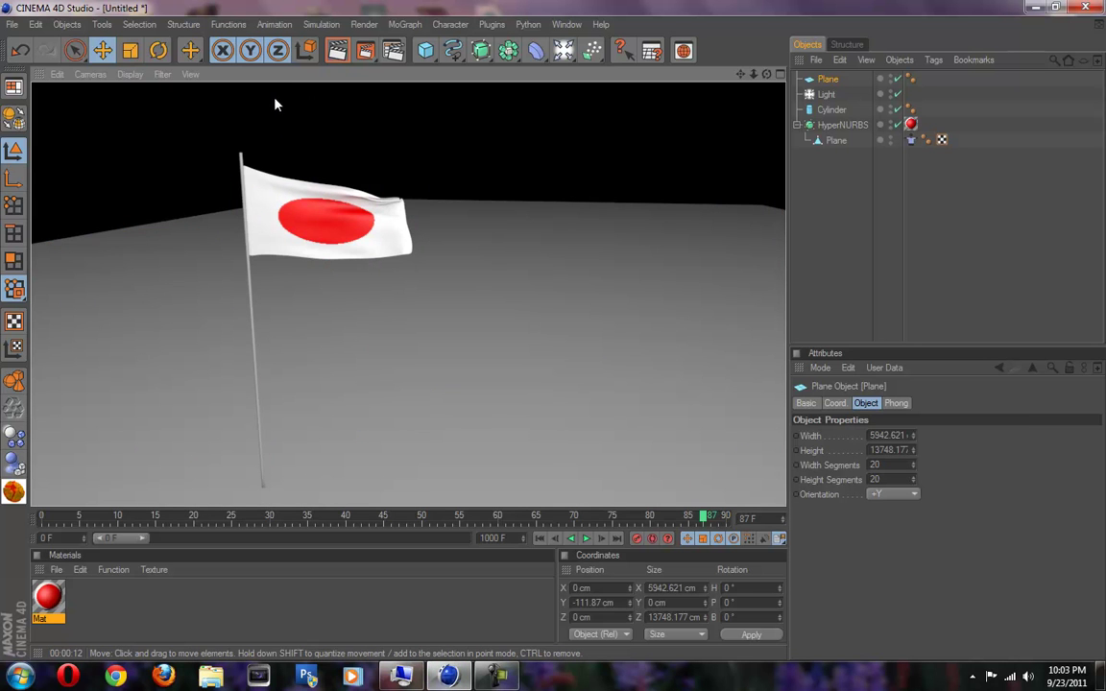
- Turn off the Specular channel of the flag material Mat and render the view again
double_click(48, 595)
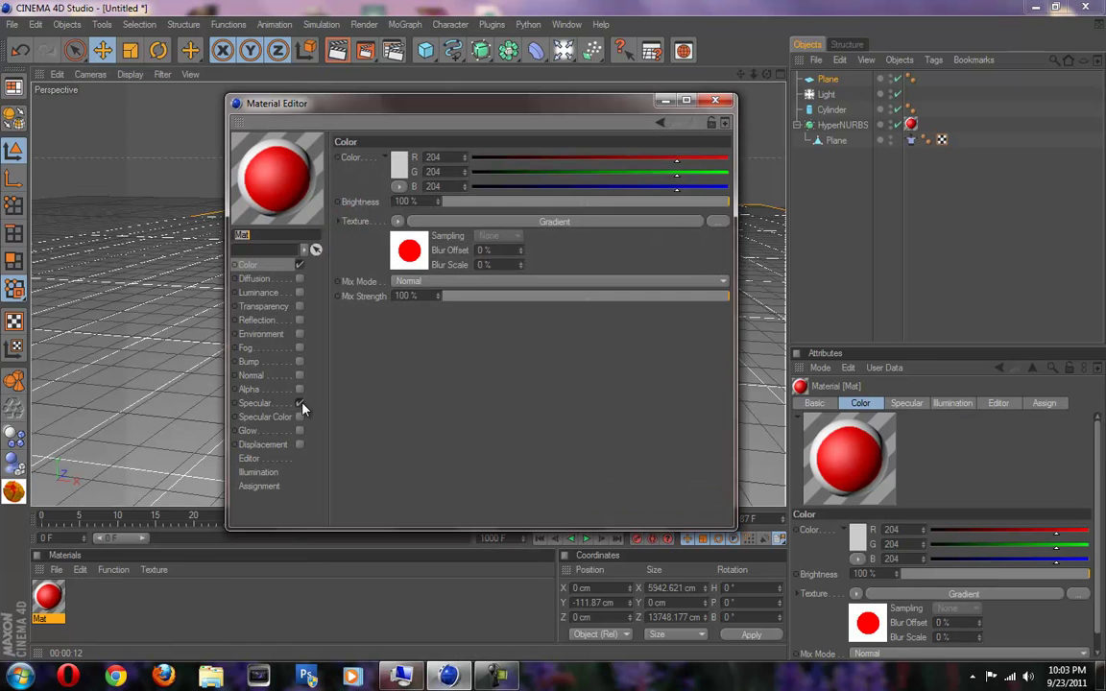
click(300, 404)
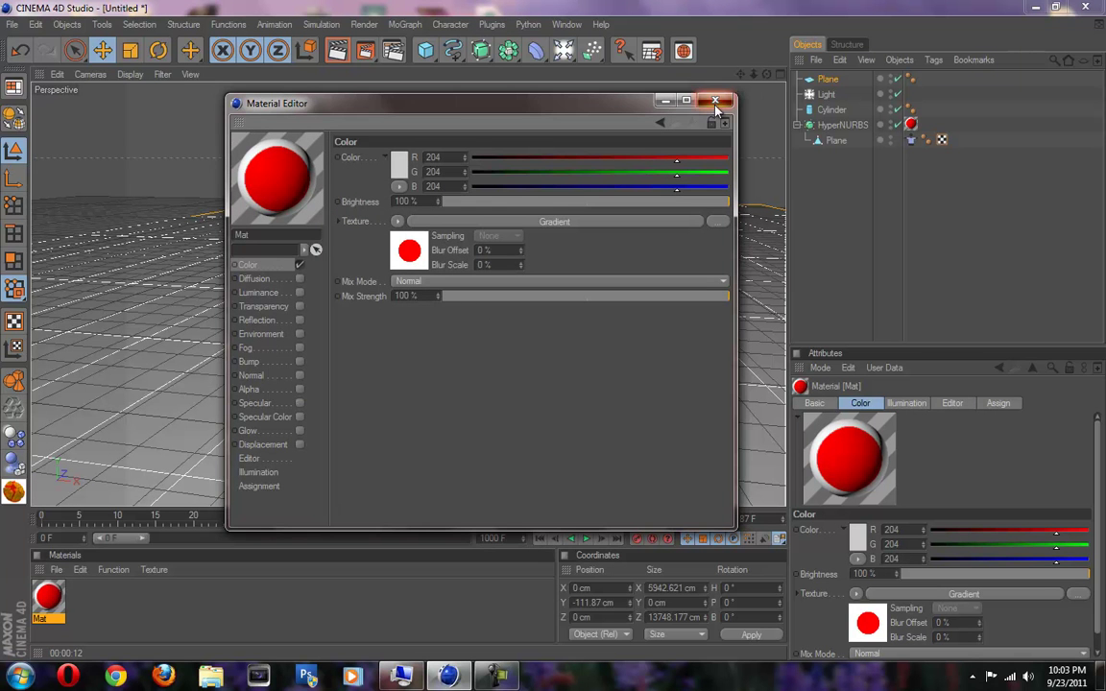
click(715, 100)
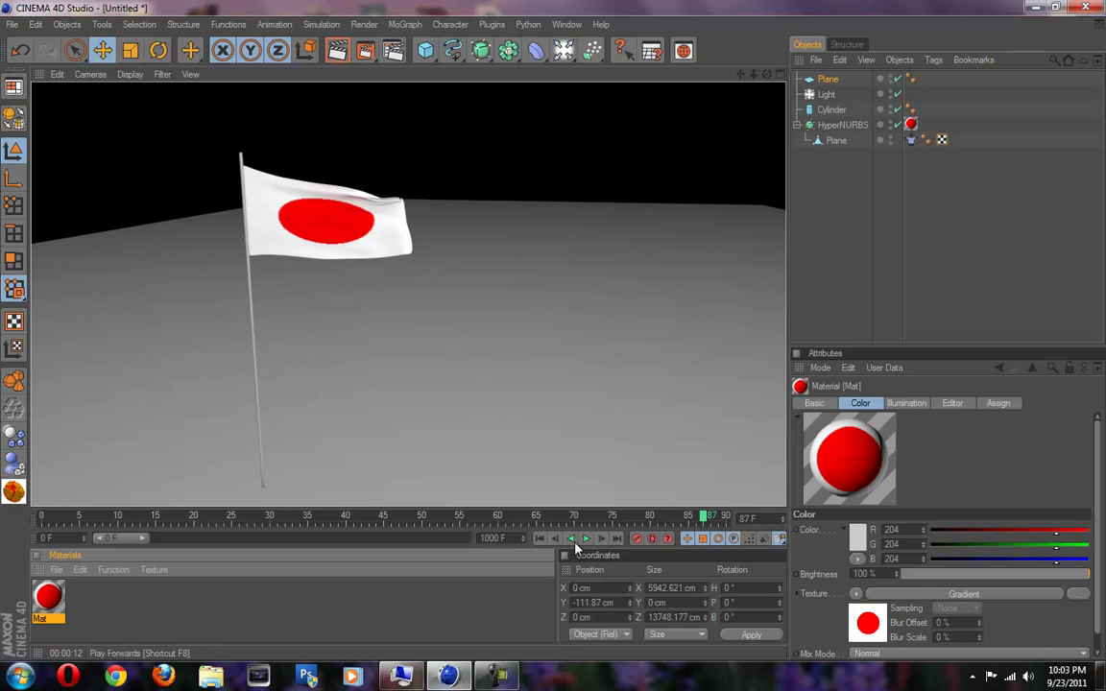
- Rewind to frame 0 and play the cloth simulation to check the finished waving flag
click(540, 539)
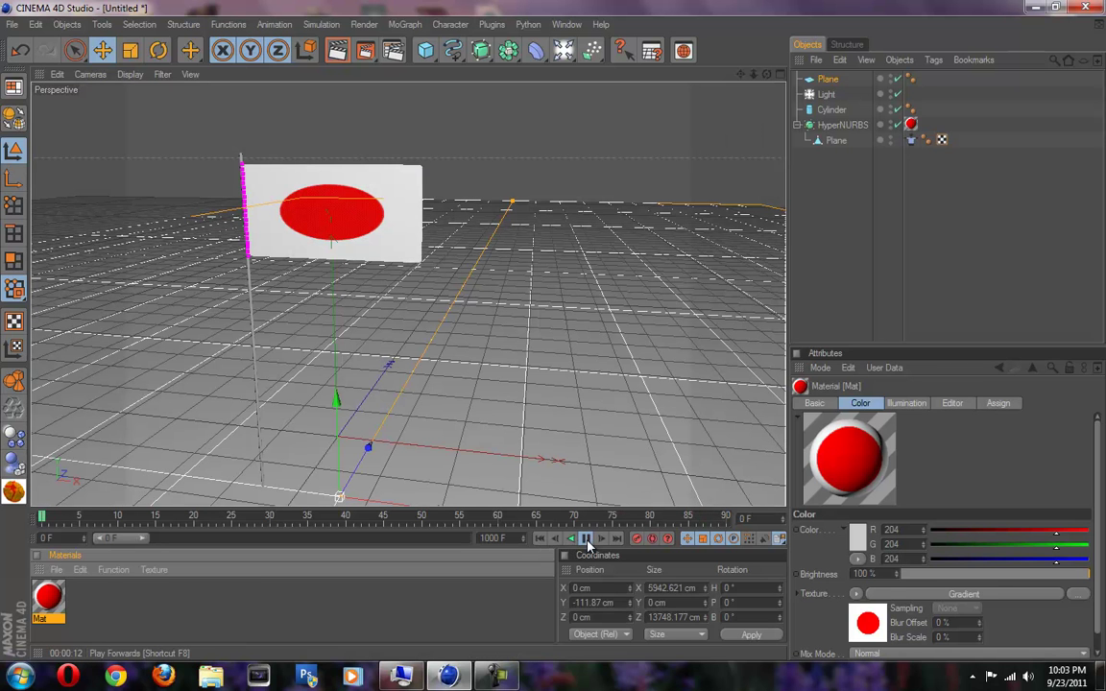
click(586, 539)
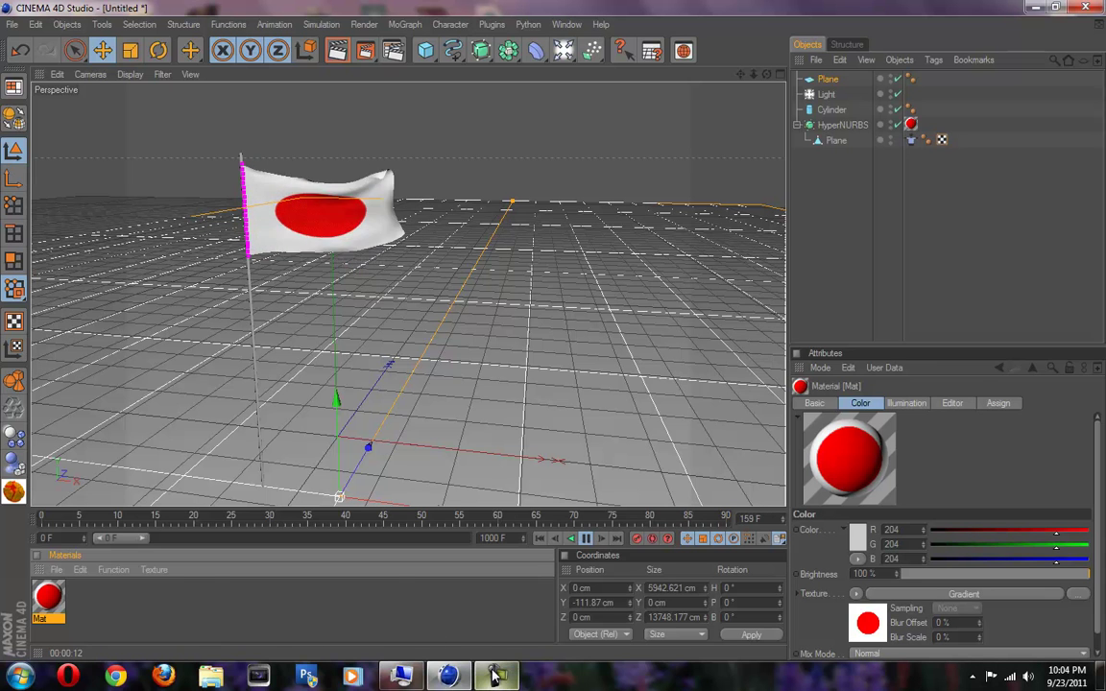
mouse_move(493, 676)
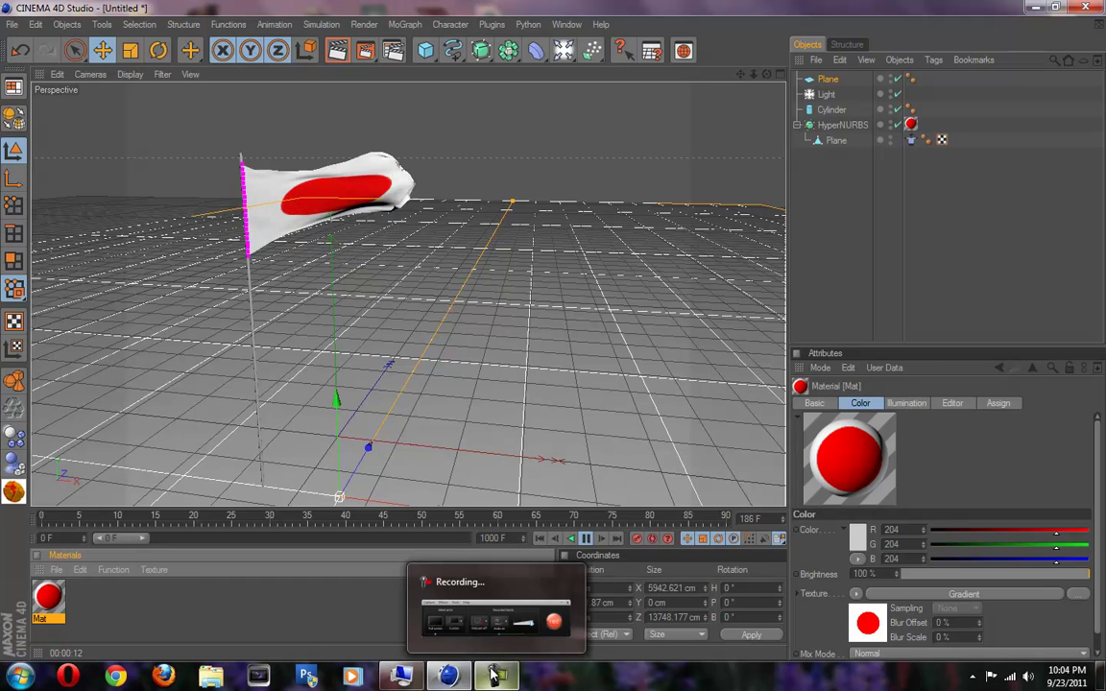